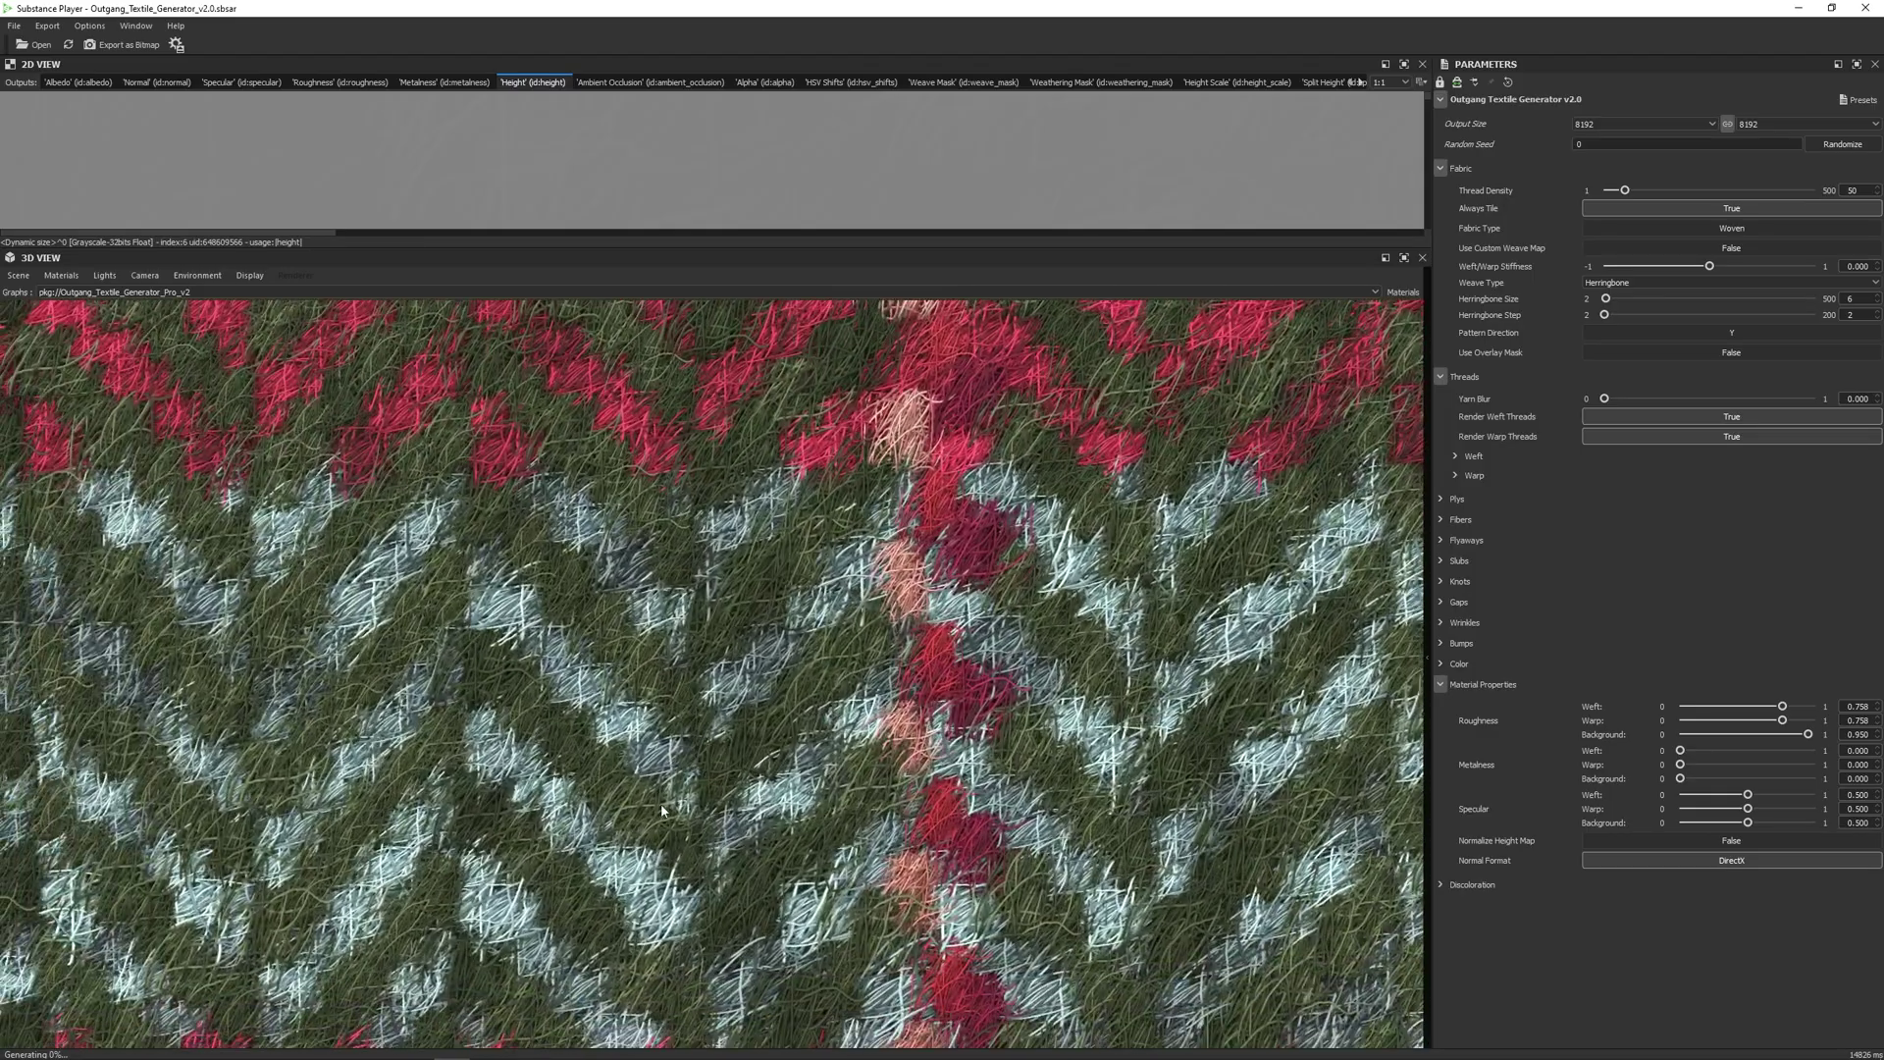
# Pan the 3D view across the herringbone fabric to show the red chevron area.
pyautogui.moveTo(663, 811); pyautogui.dragTo(920, 859)
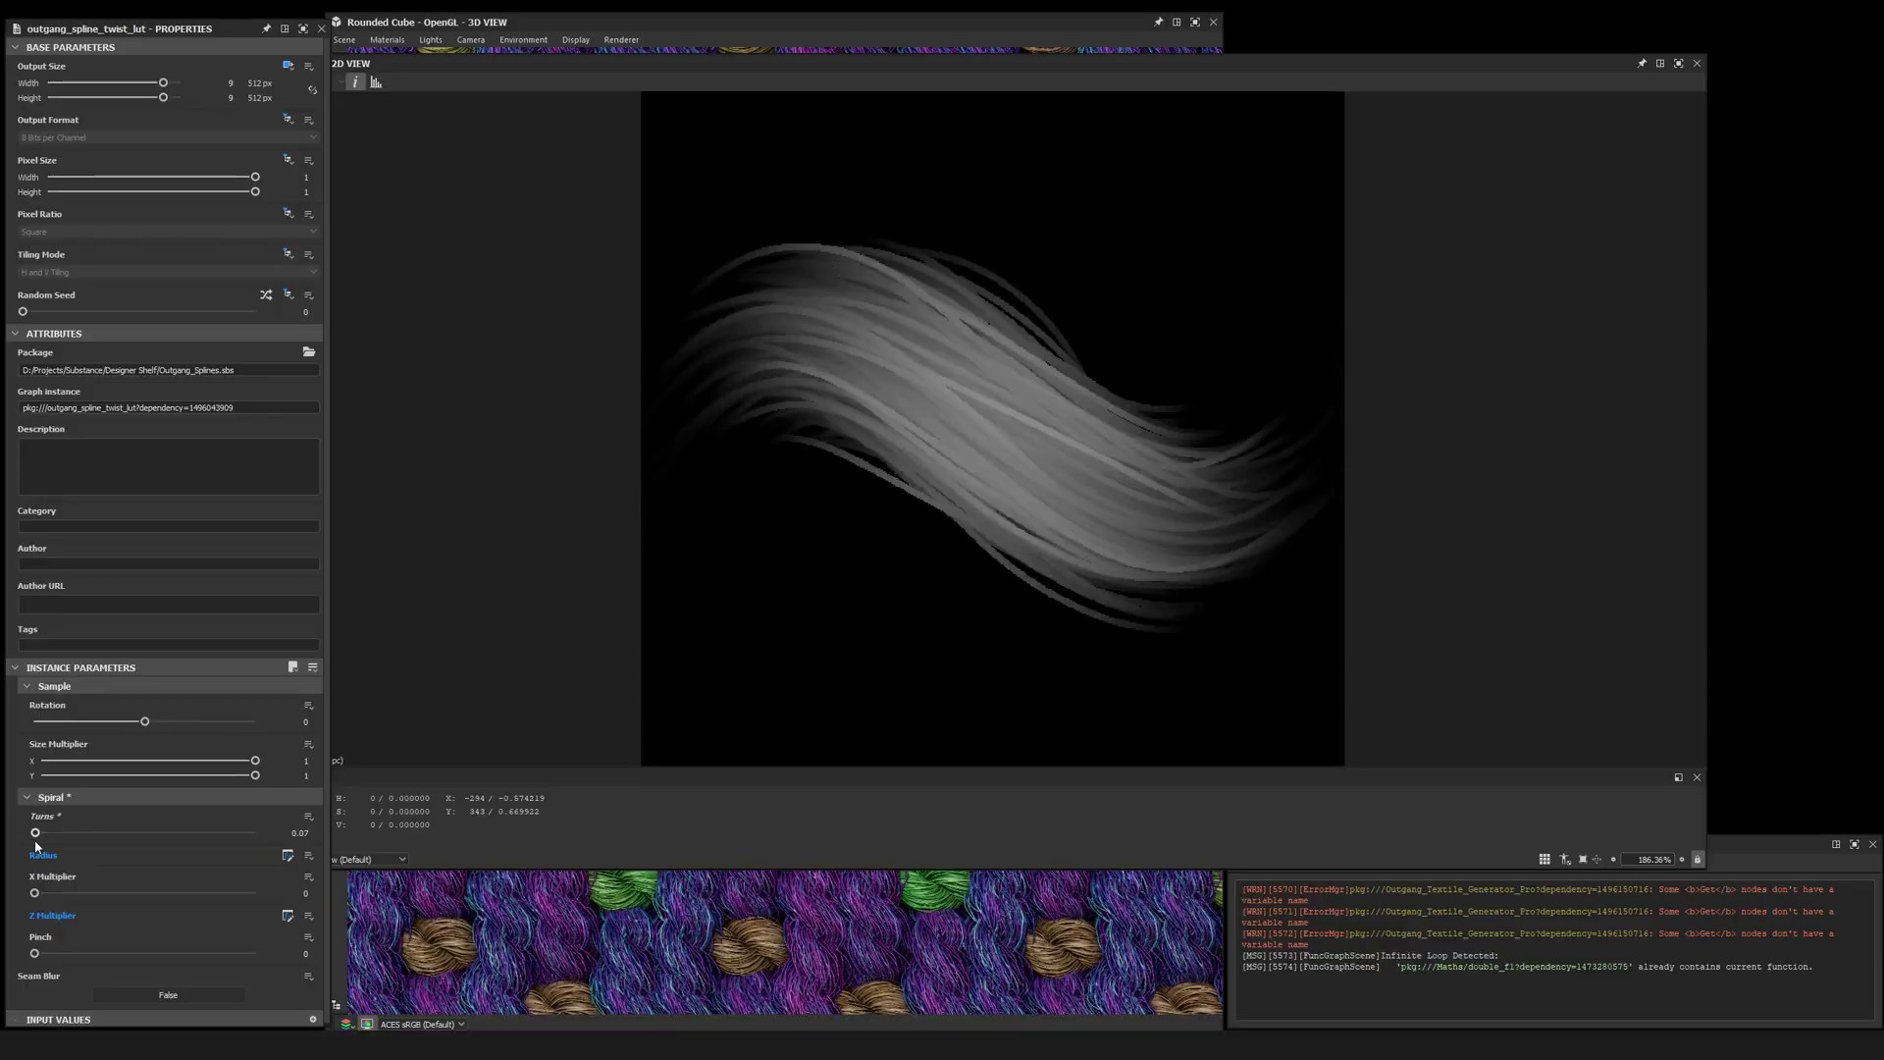
# Raise the spline's Spiral Turns from 0.07 to 2.46 so the strands coil tightly.
pyautogui.moveTo(36, 842); pyautogui.dragTo(61, 842)
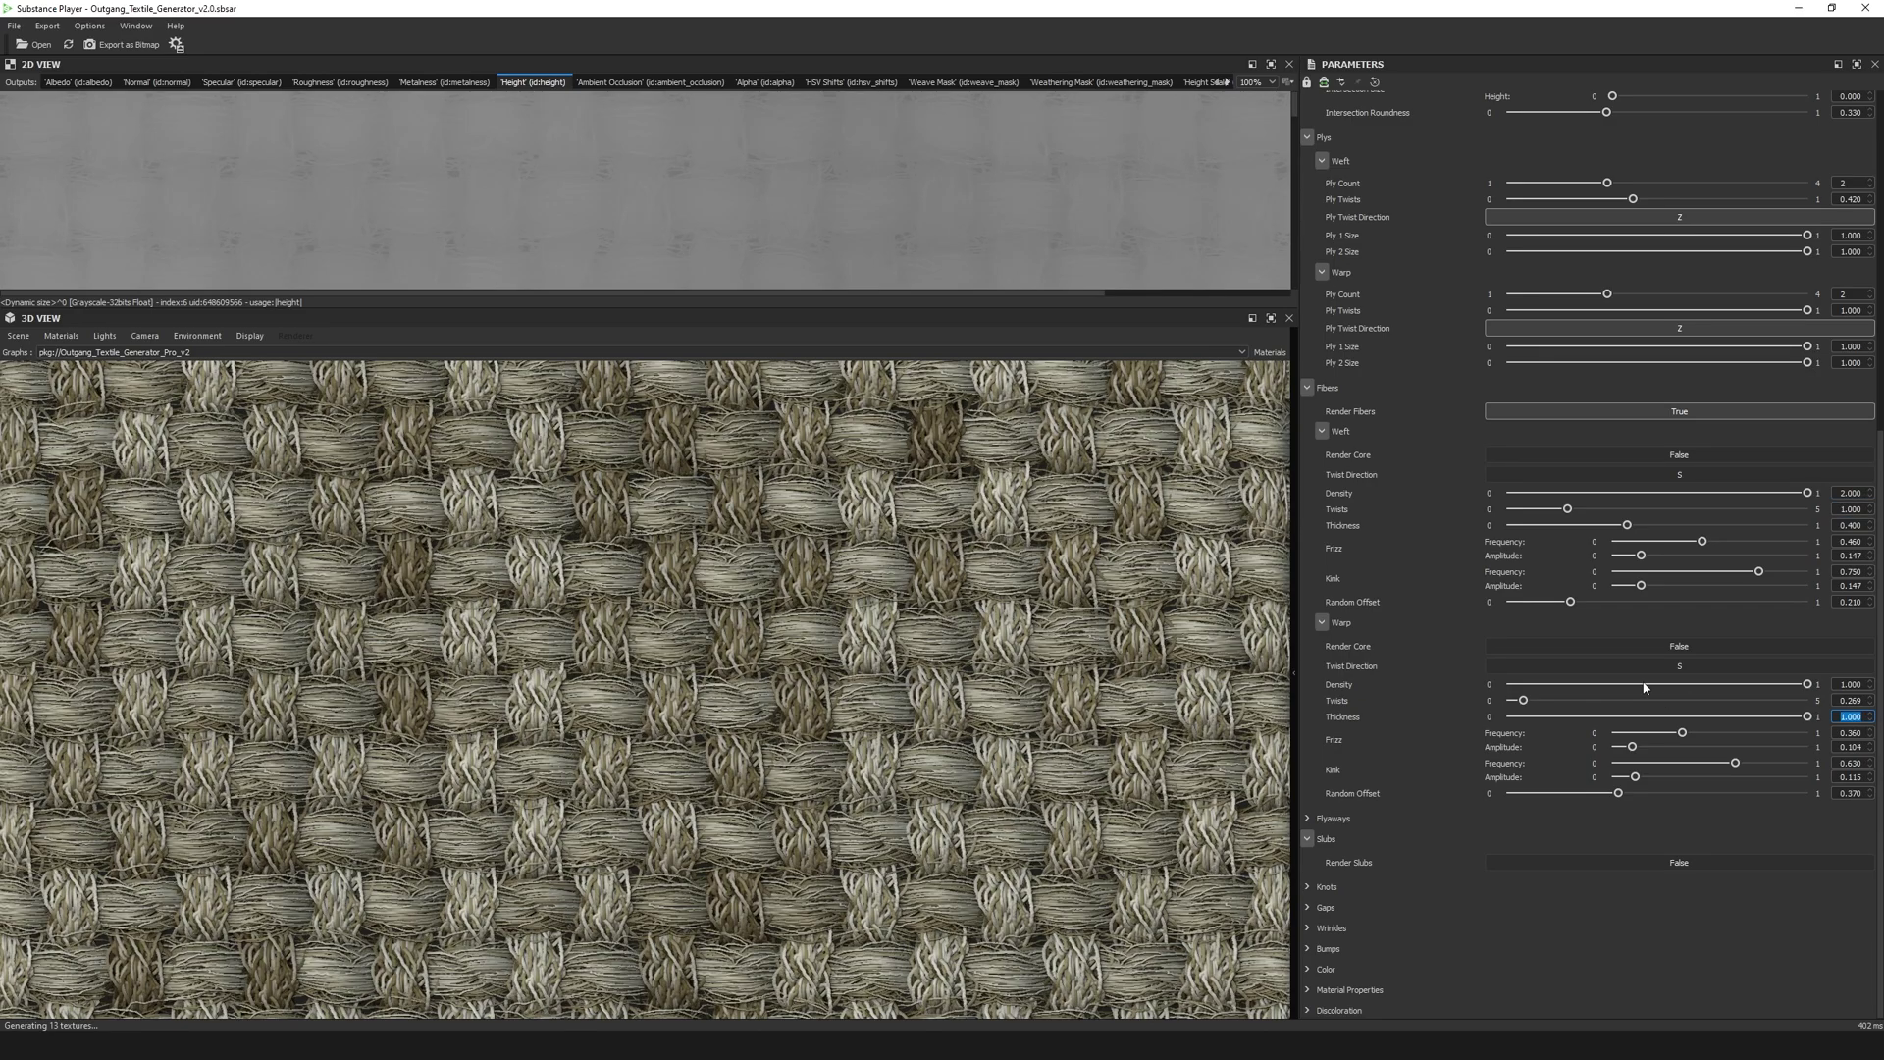
# Set Warp Thickness to 0 and Warp Twists to 0.864, then preview the normal, height, AO and weave mask maps.
pyautogui.write('0')
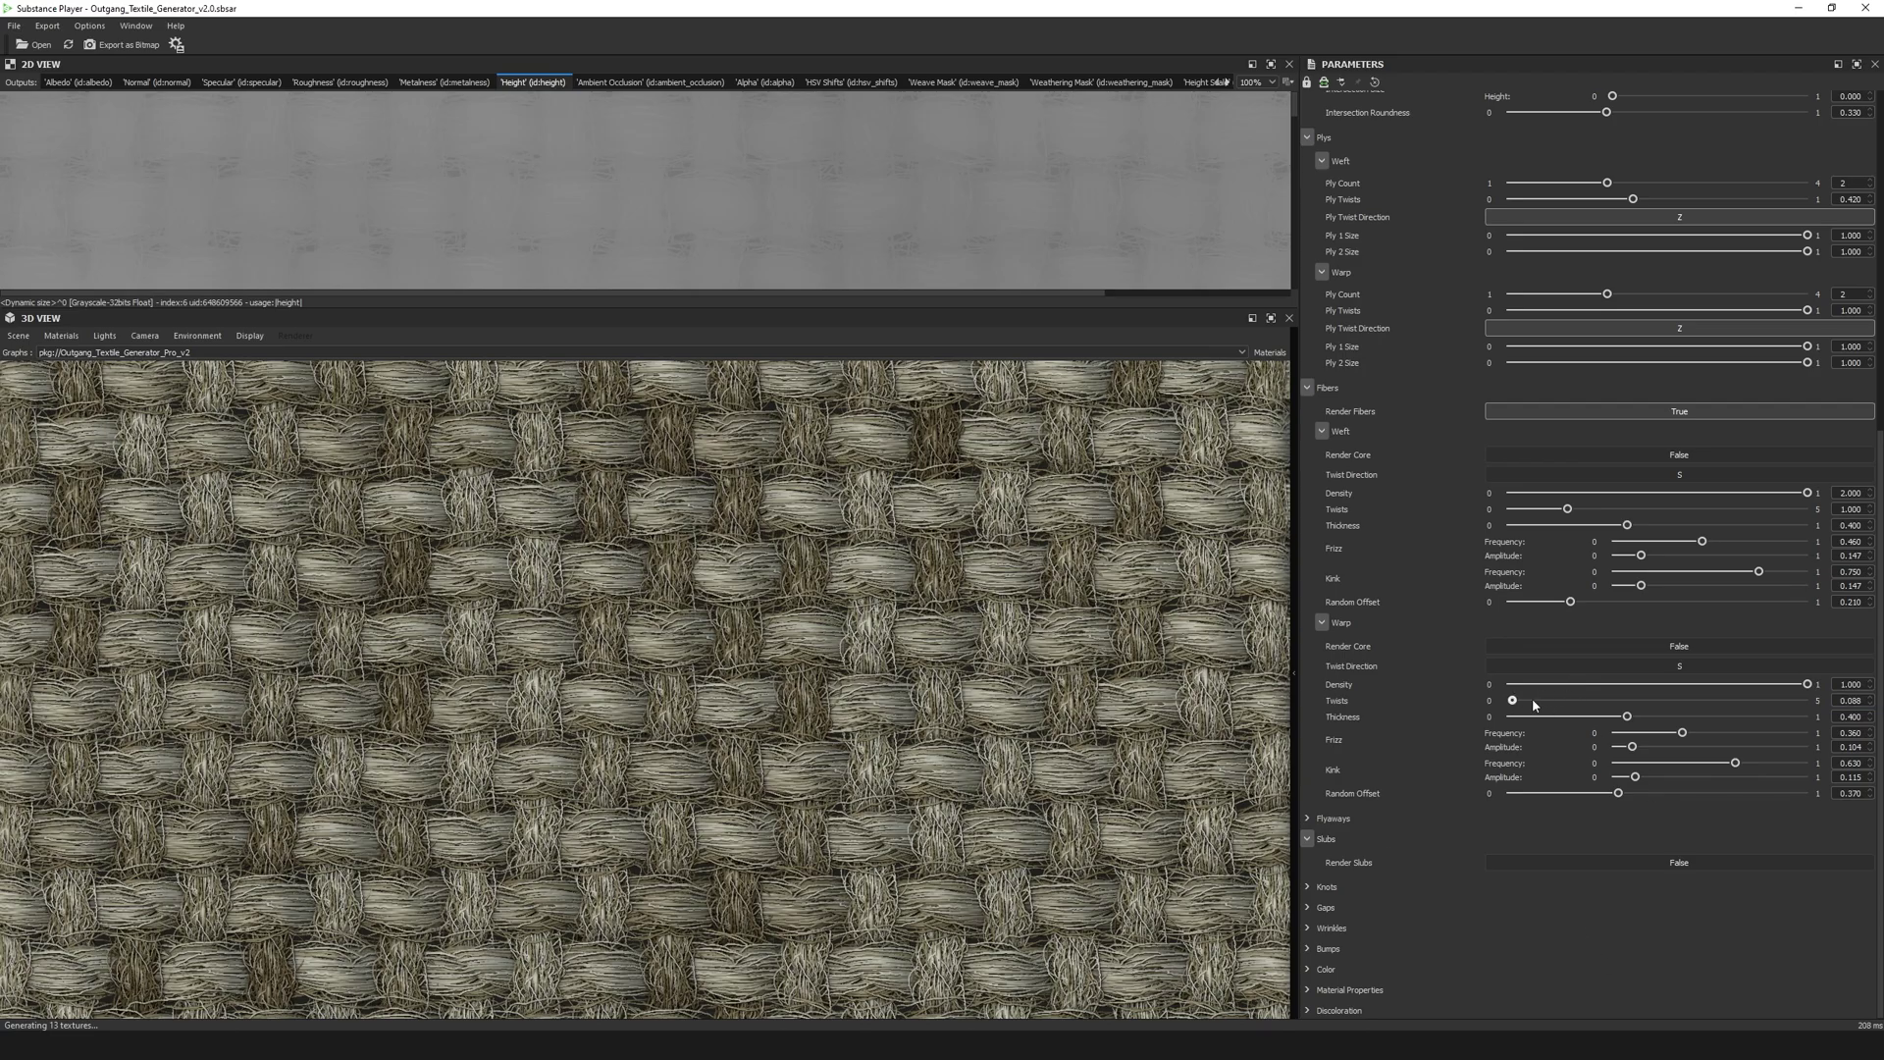
pyautogui.moveTo(1534, 704); pyautogui.dragTo(1574, 712)
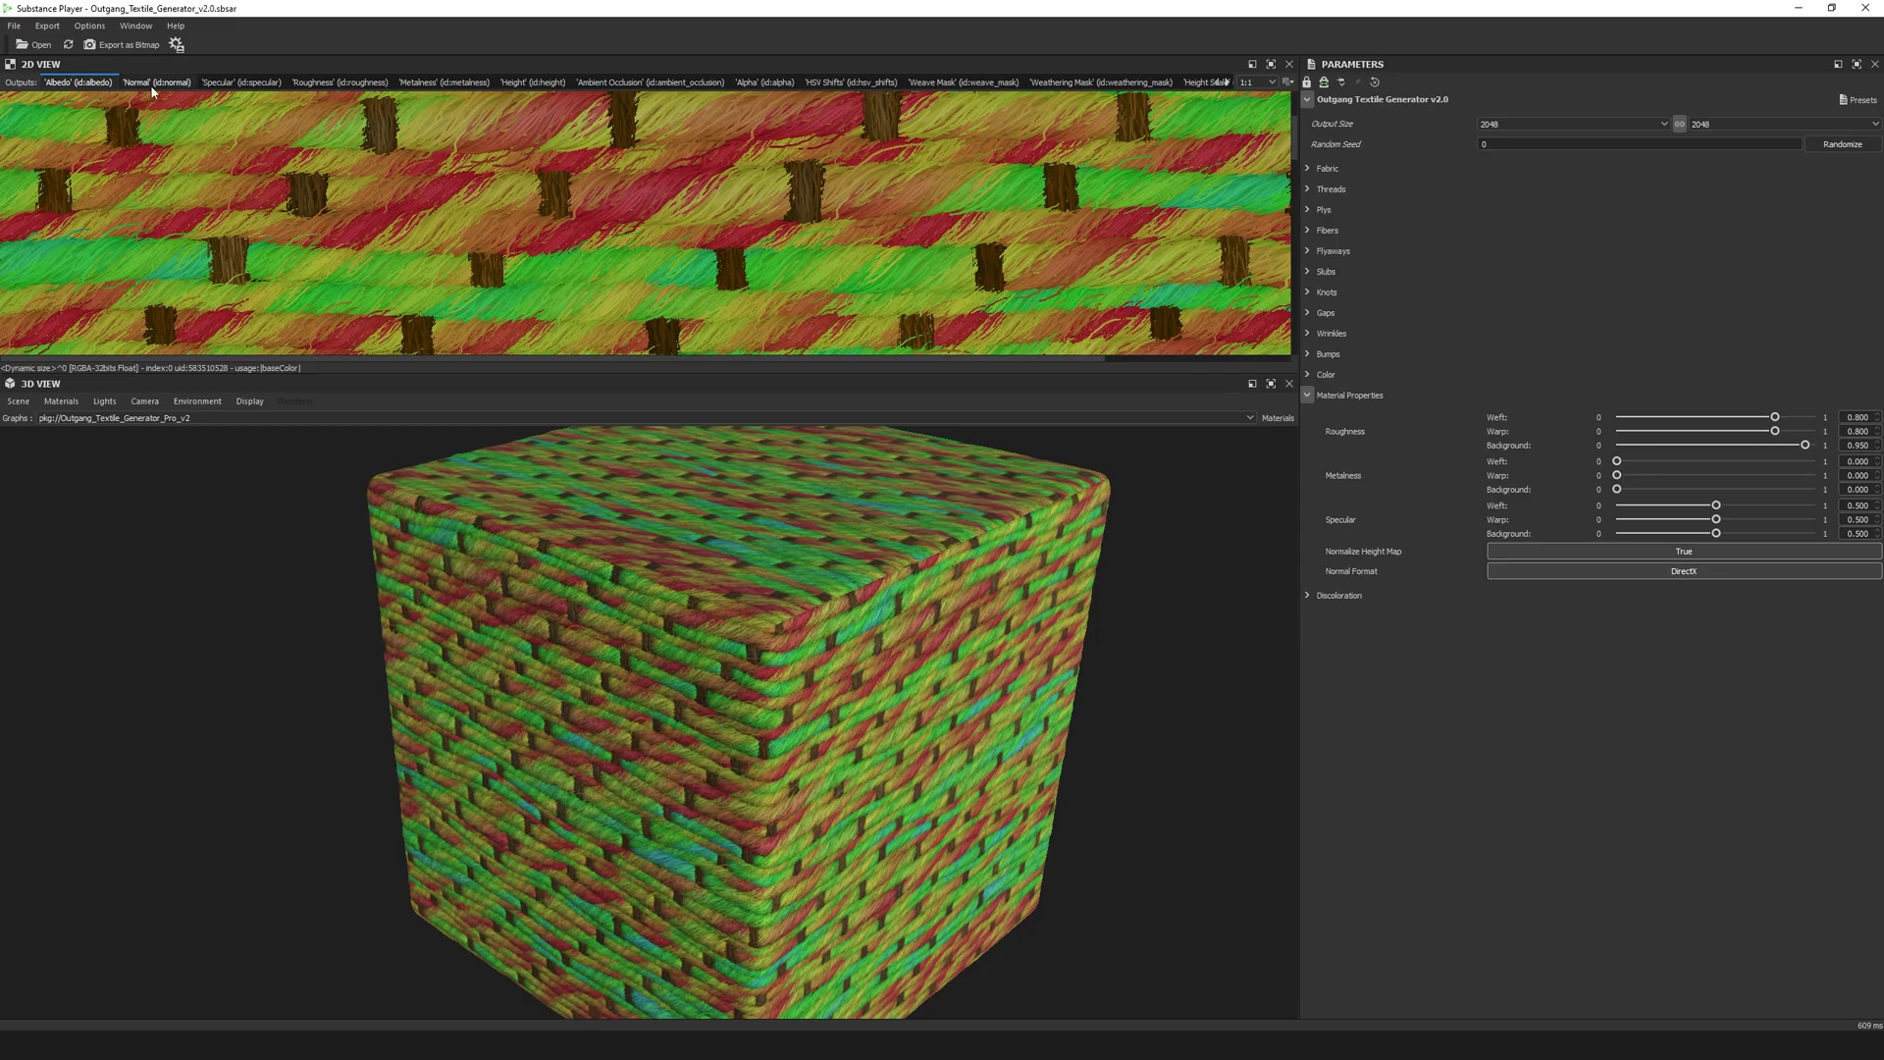
pyautogui.click(156, 83)
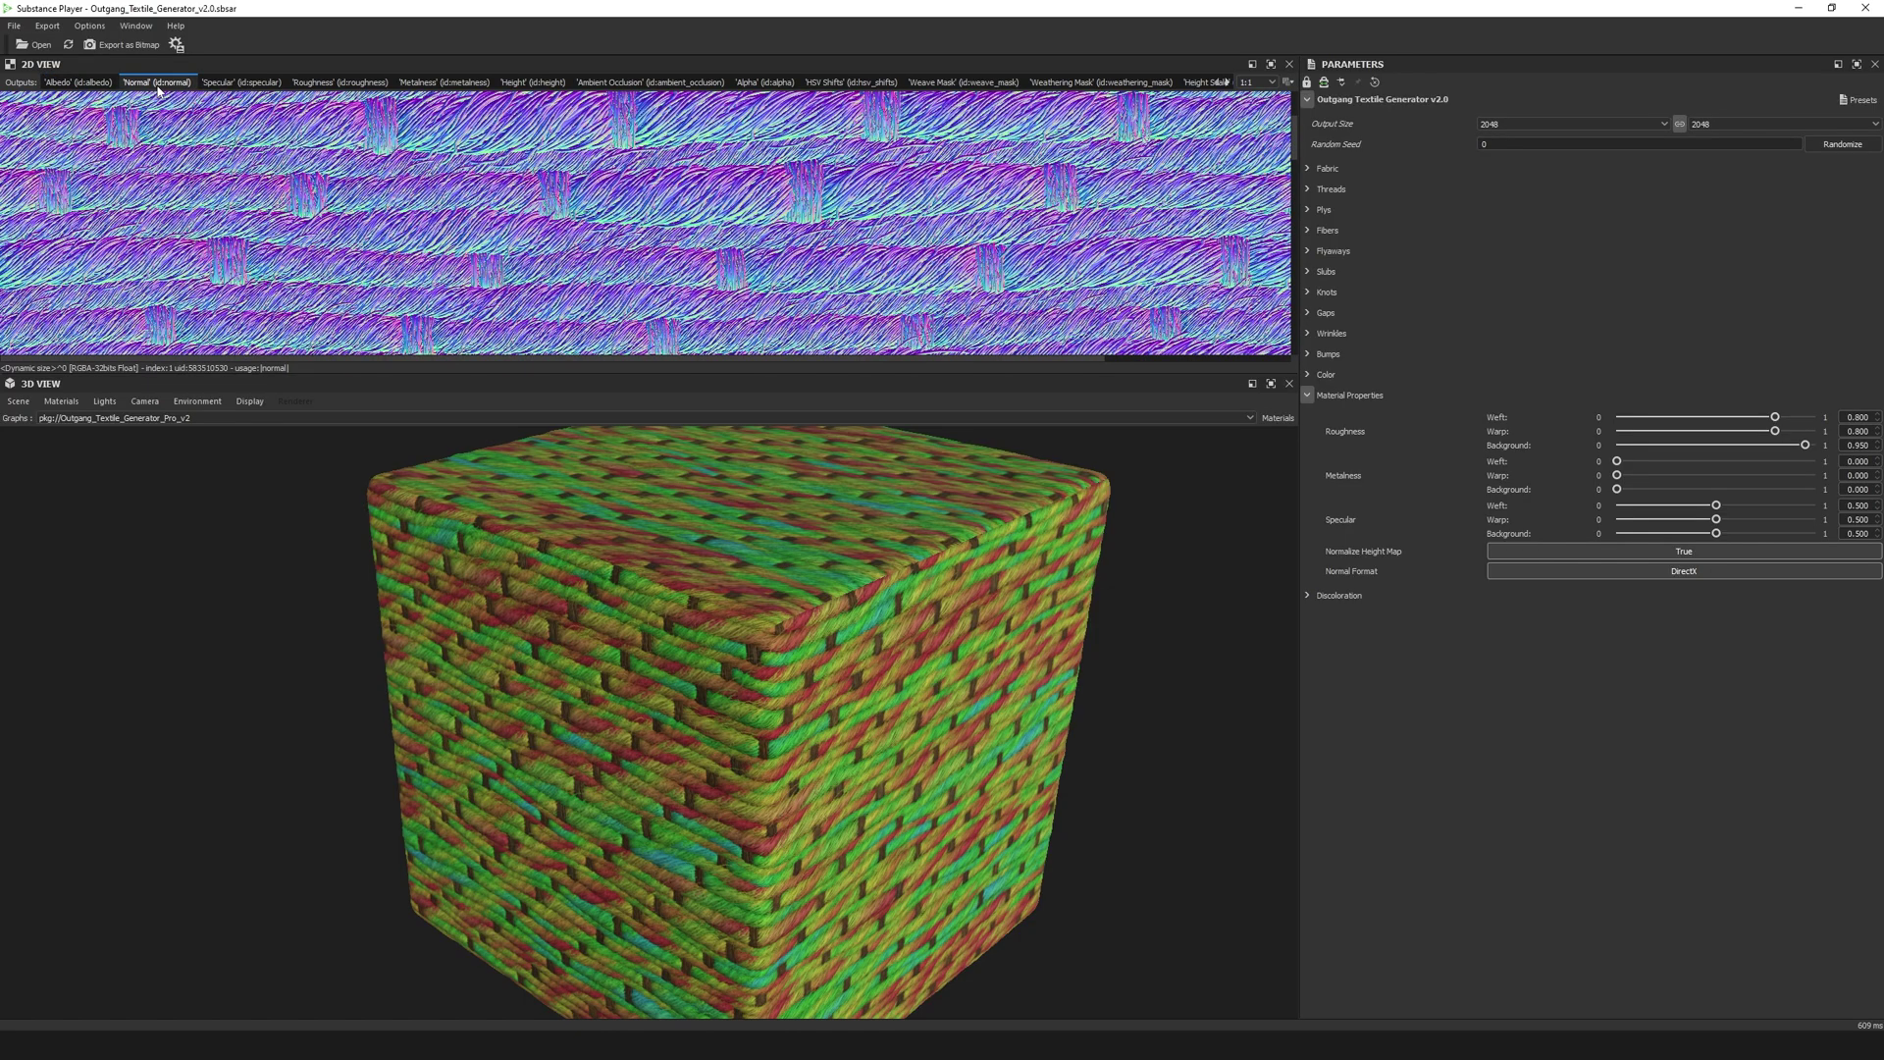
pyautogui.click(551, 85)
pyautogui.click(632, 84)
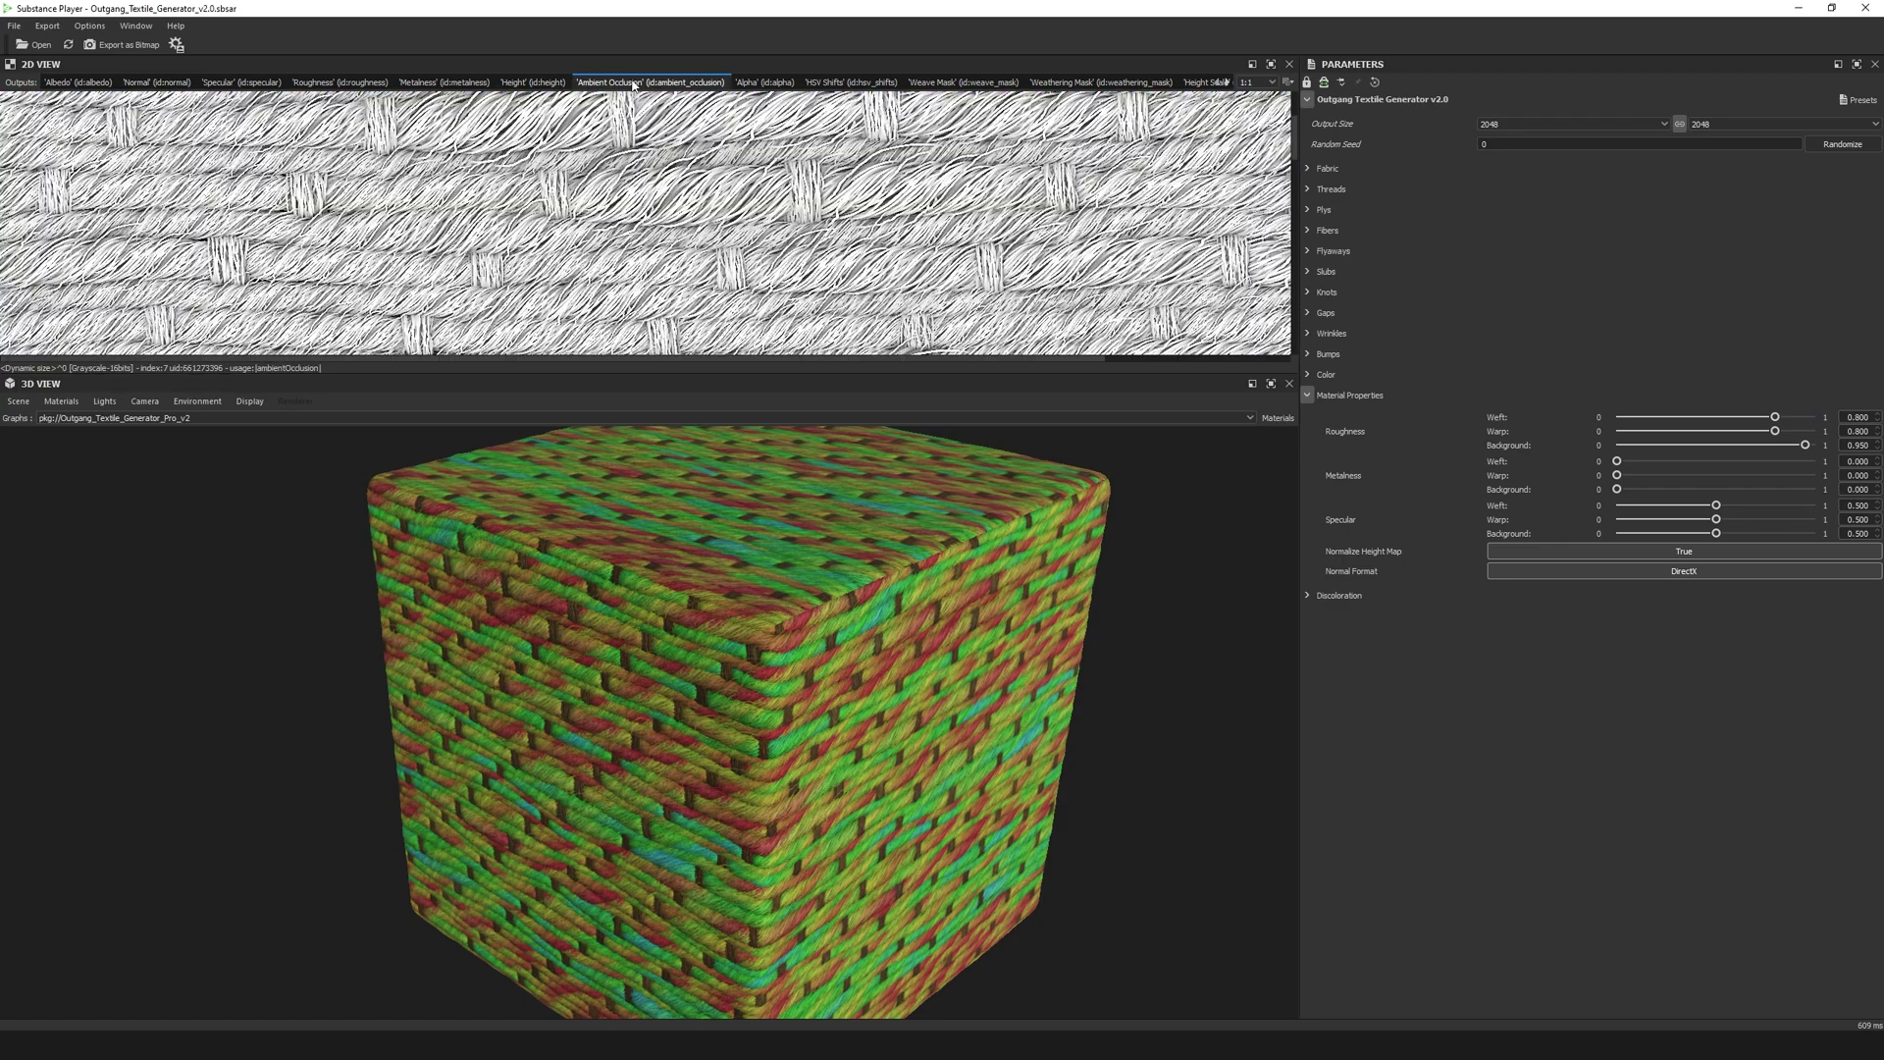
pyautogui.click(940, 85)
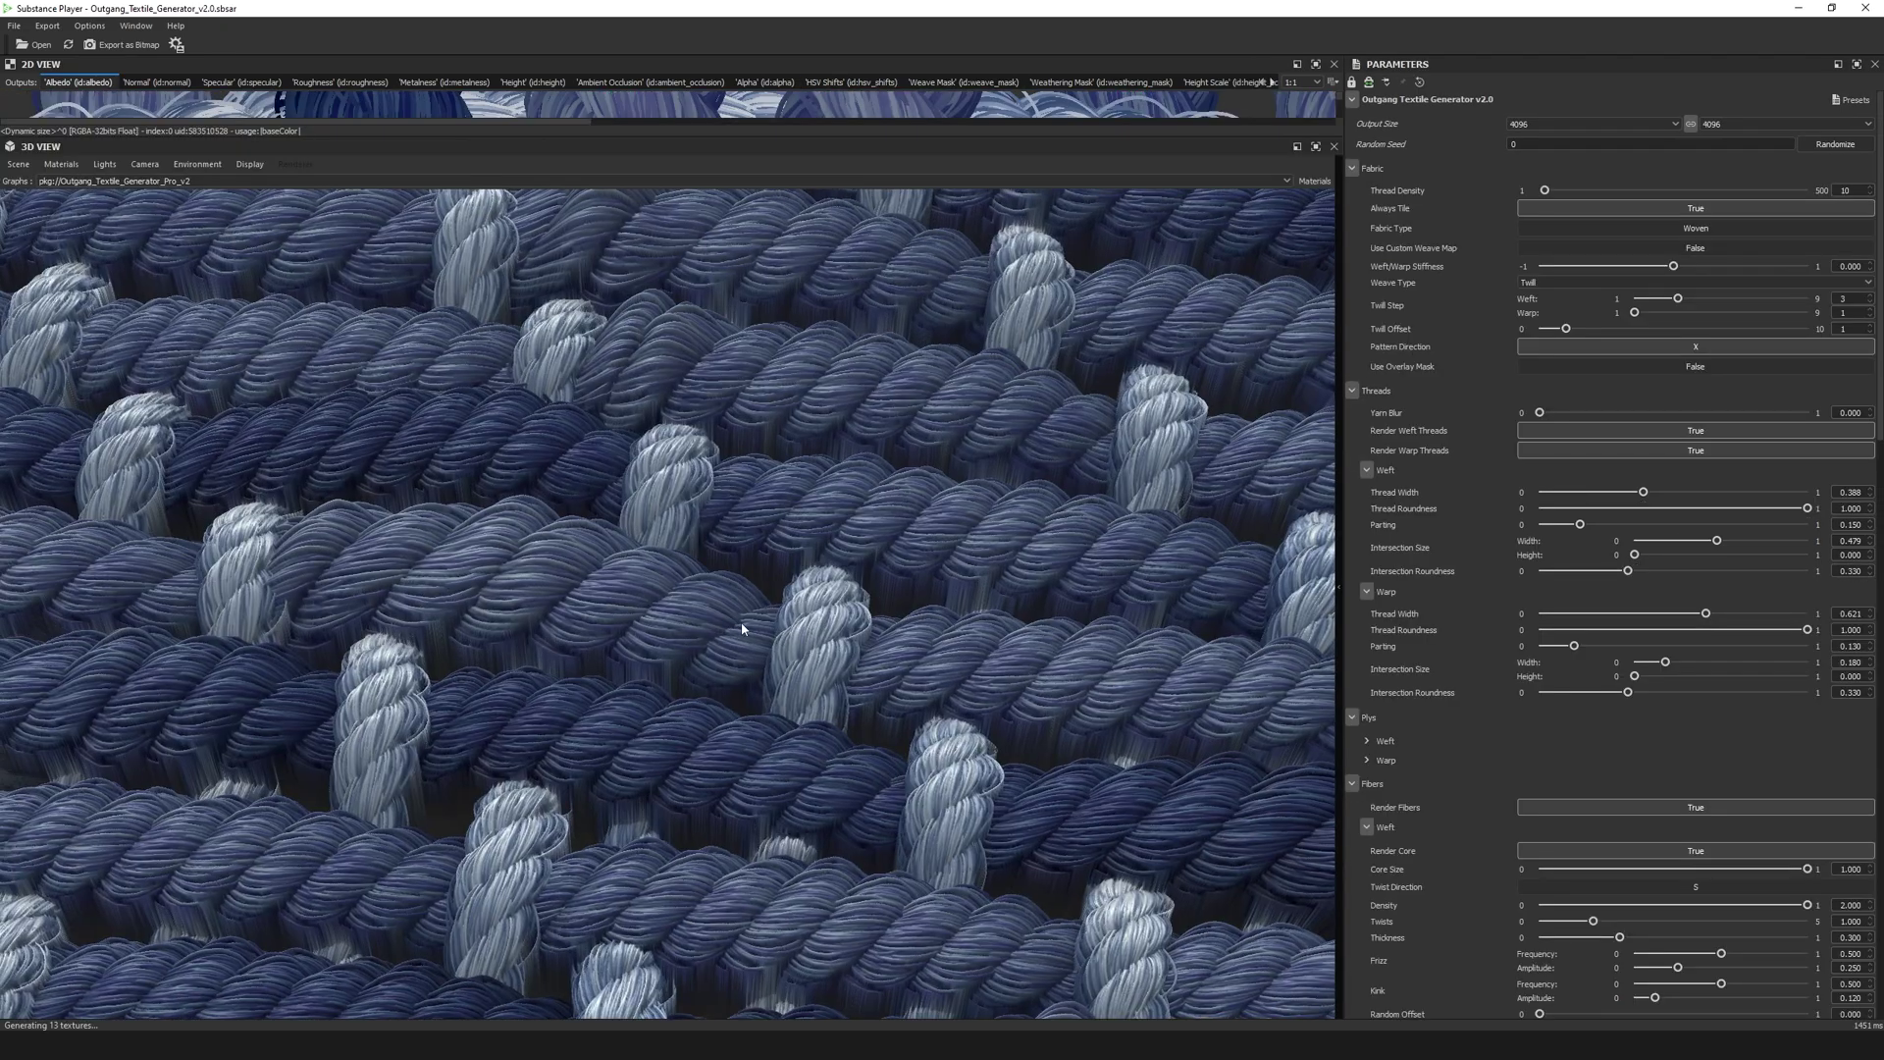
# Lower the ply count and shrink Warp Ply 2 Size to 0.493.
pyautogui.moveTo(757, 628); pyautogui.dragTo(758, 669)
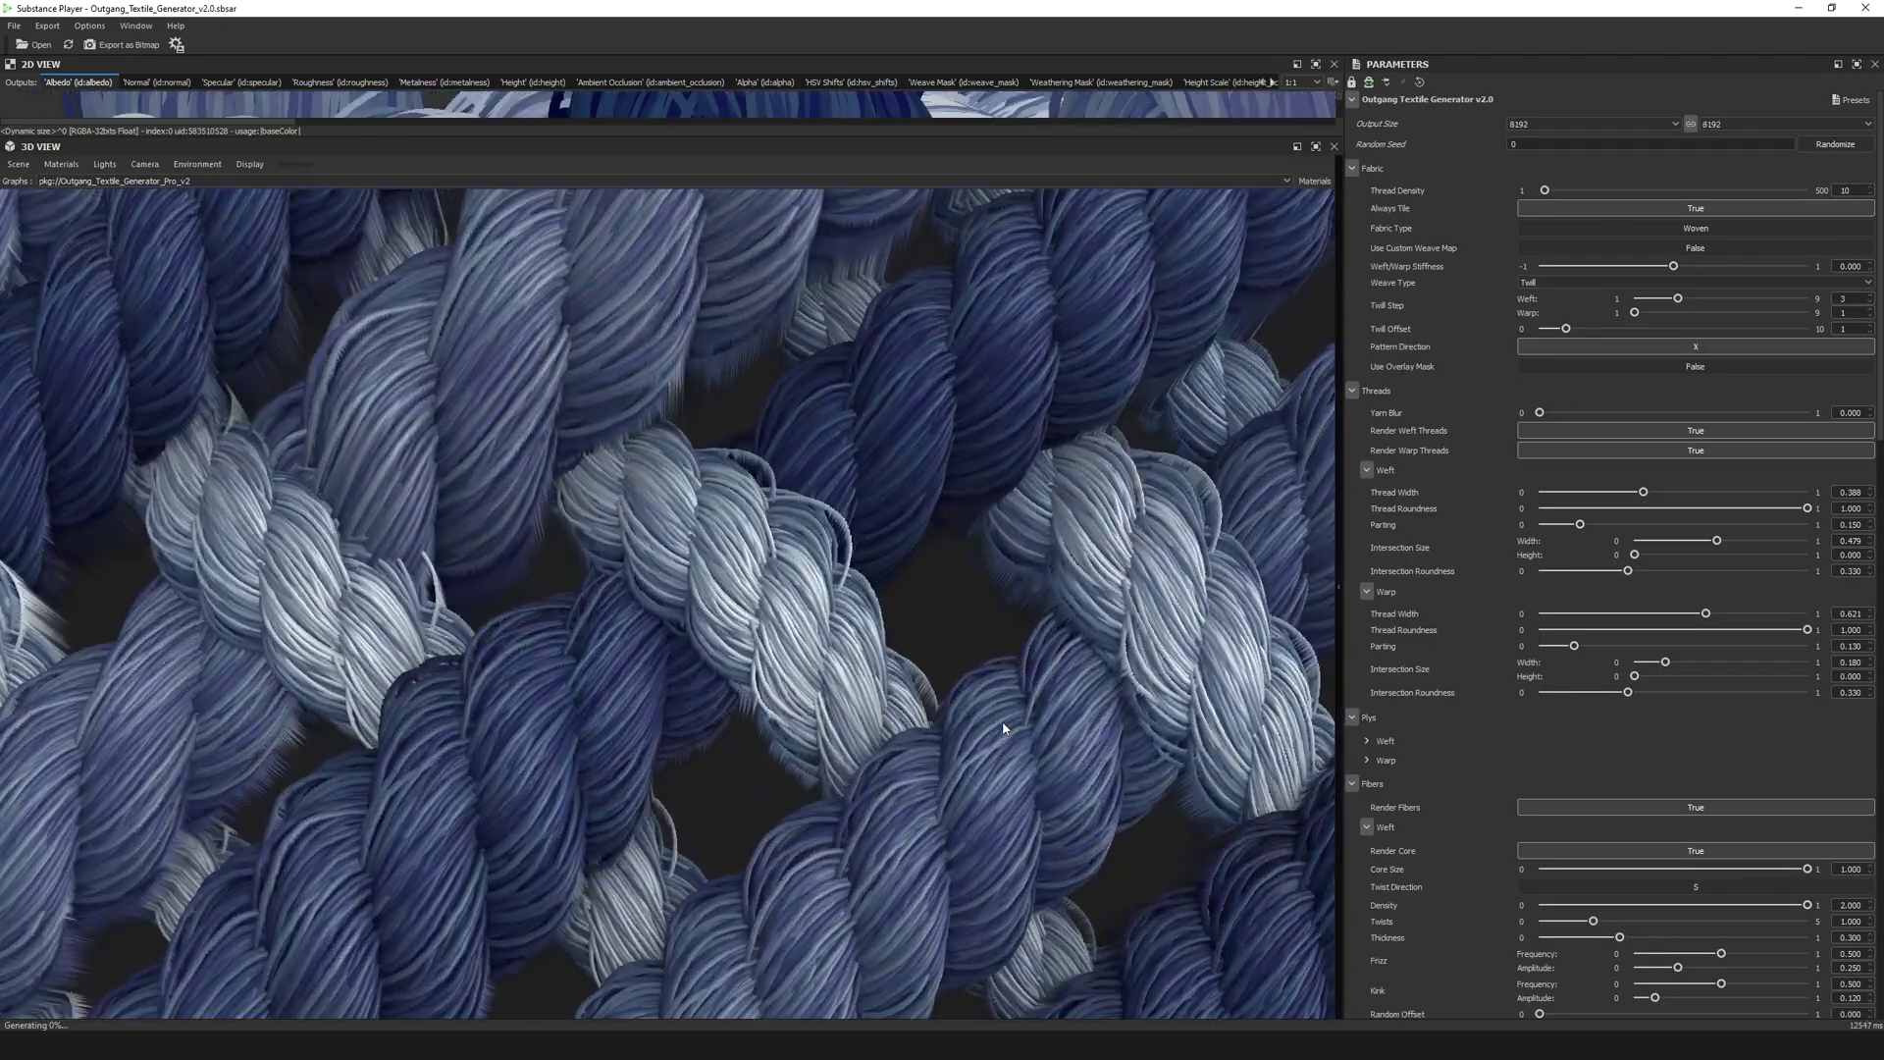
pyautogui.moveTo(1003, 726); pyautogui.dragTo(661, 744)
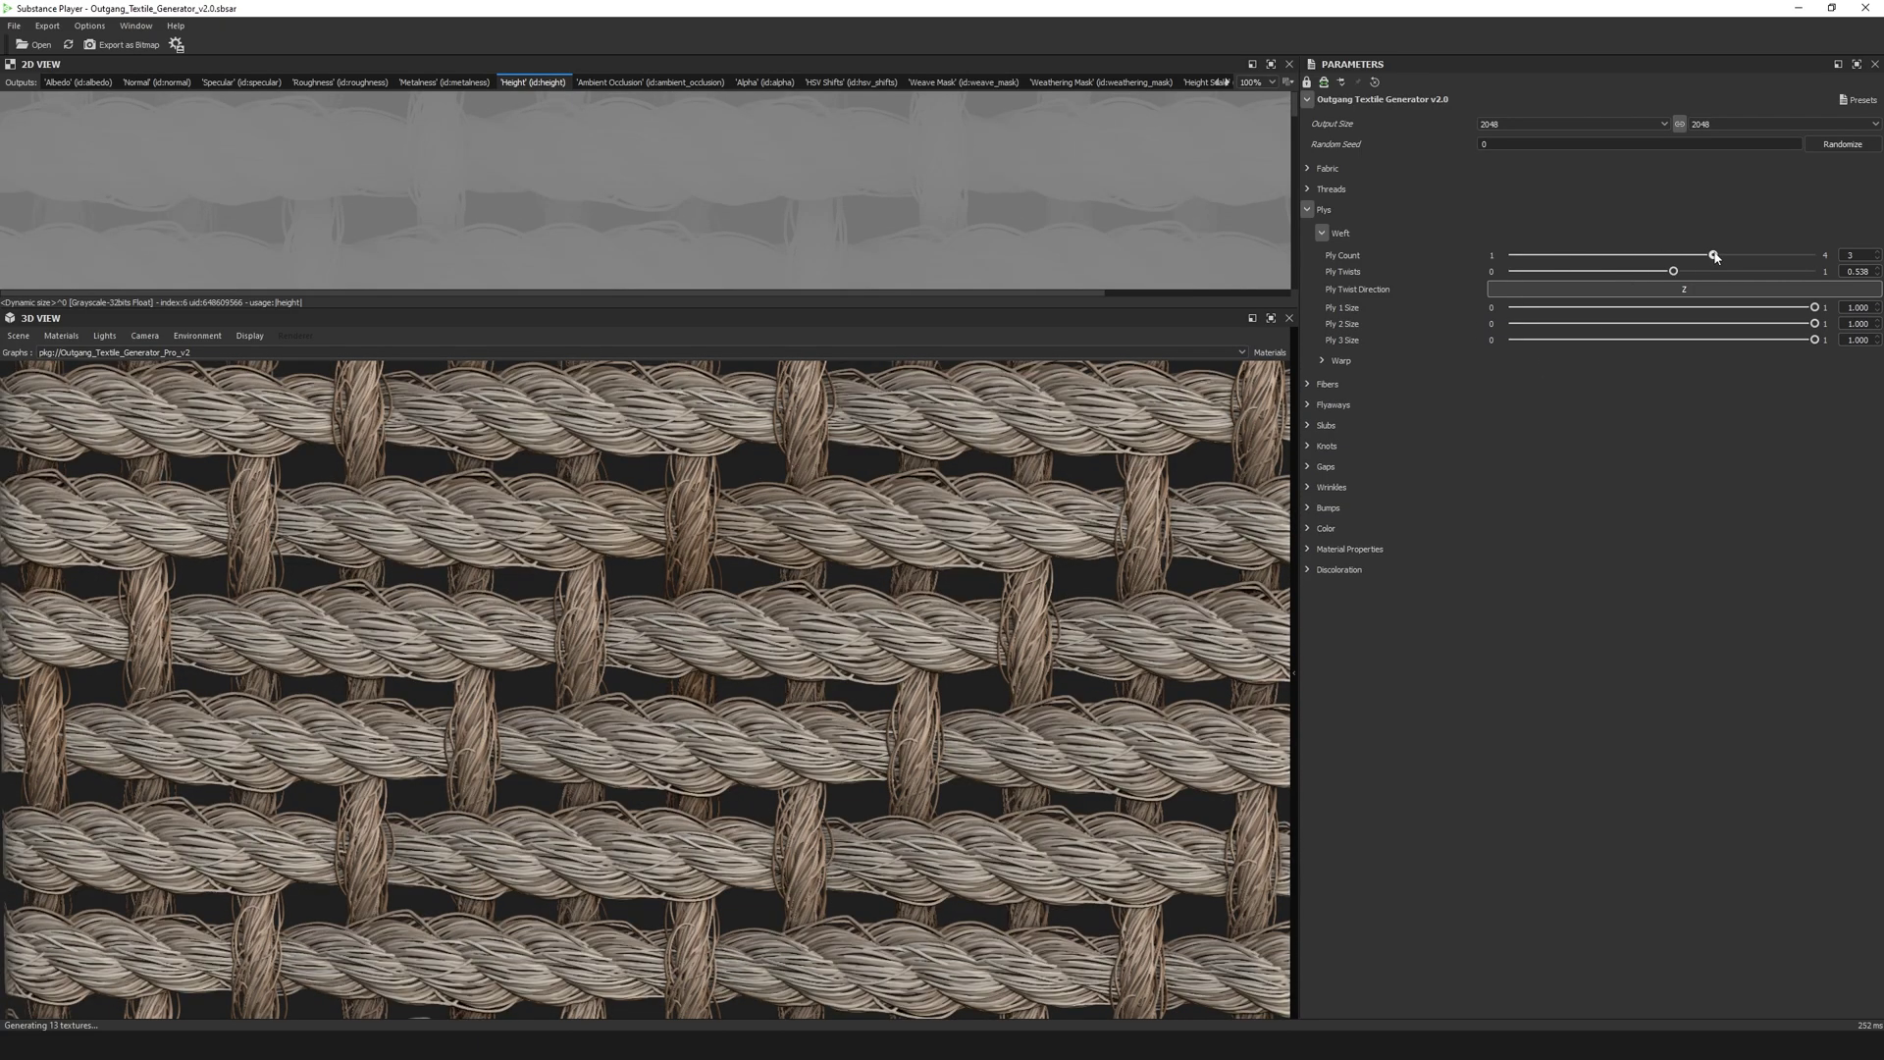
pyautogui.moveTo(1673, 257); pyautogui.dragTo(1577, 263)
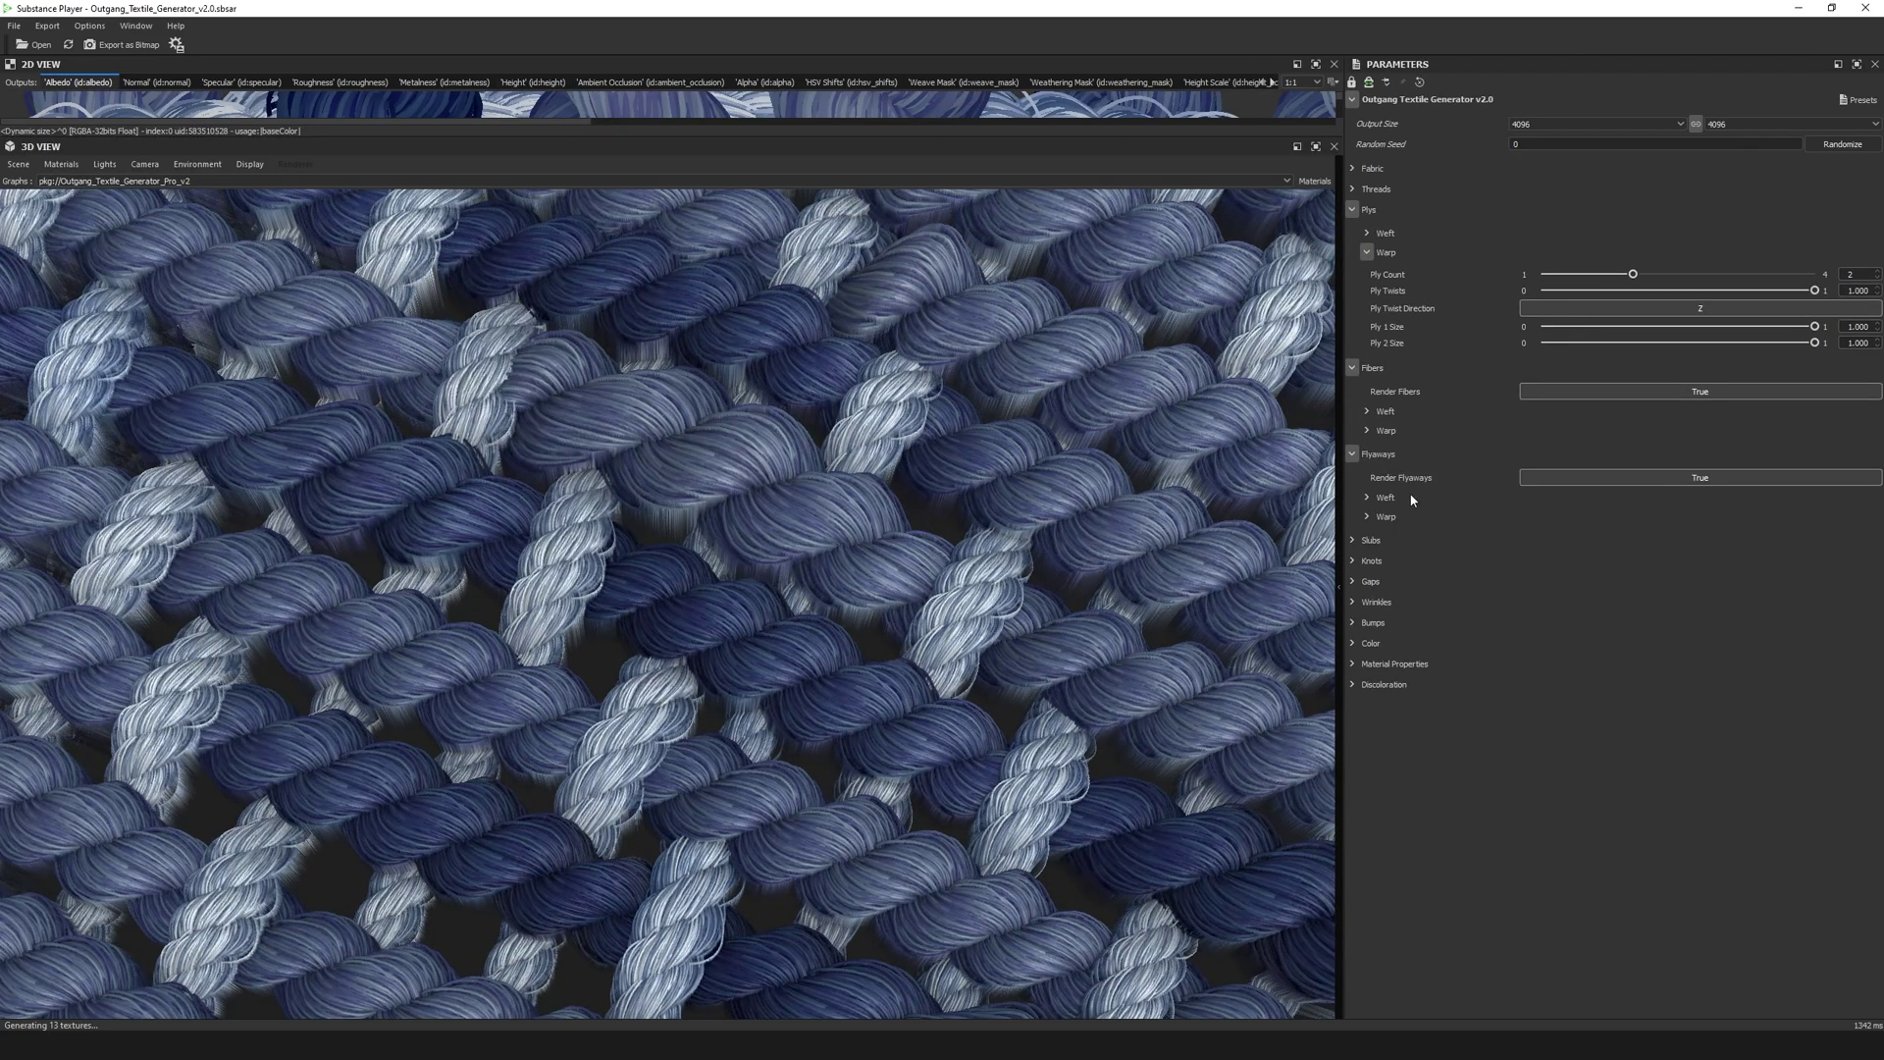
pyautogui.moveTo(1815, 343); pyautogui.dragTo(1676, 343)
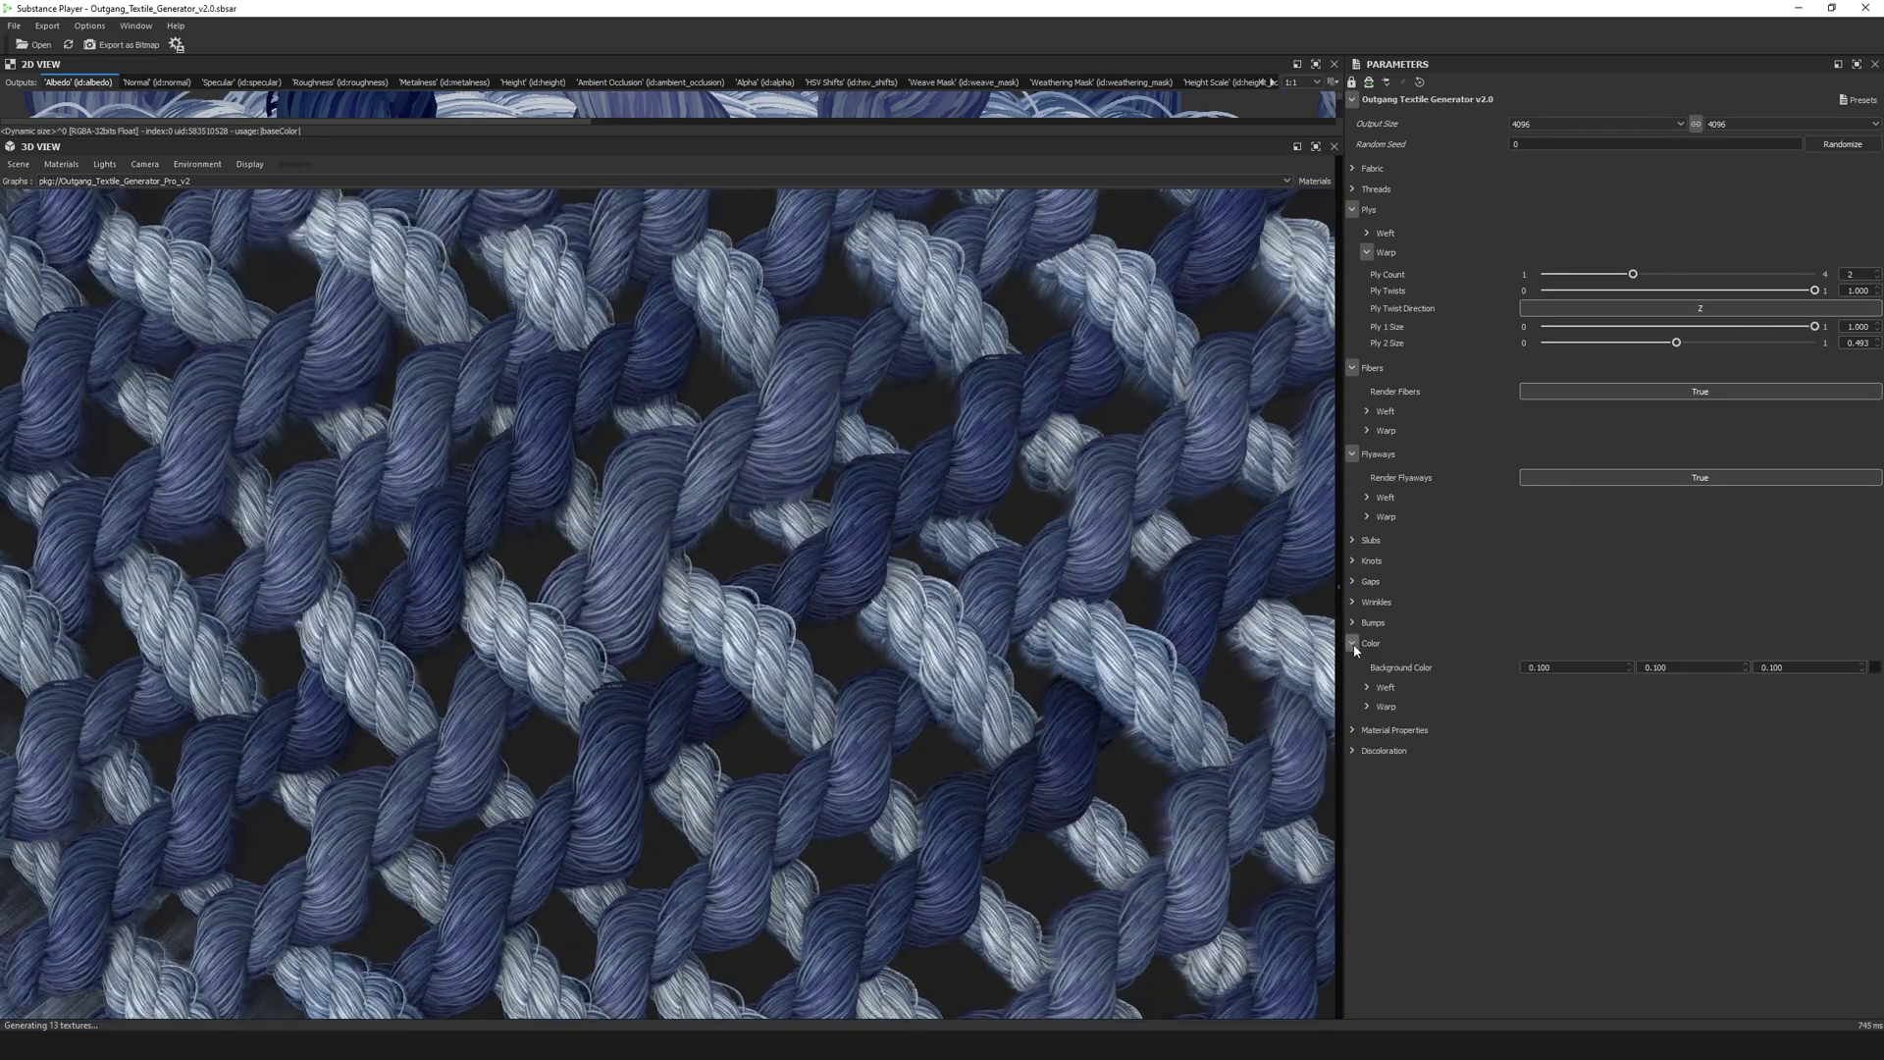
# Make the warp colour Multitone with an orange Warp Color 2.
pyautogui.click(1367, 707)
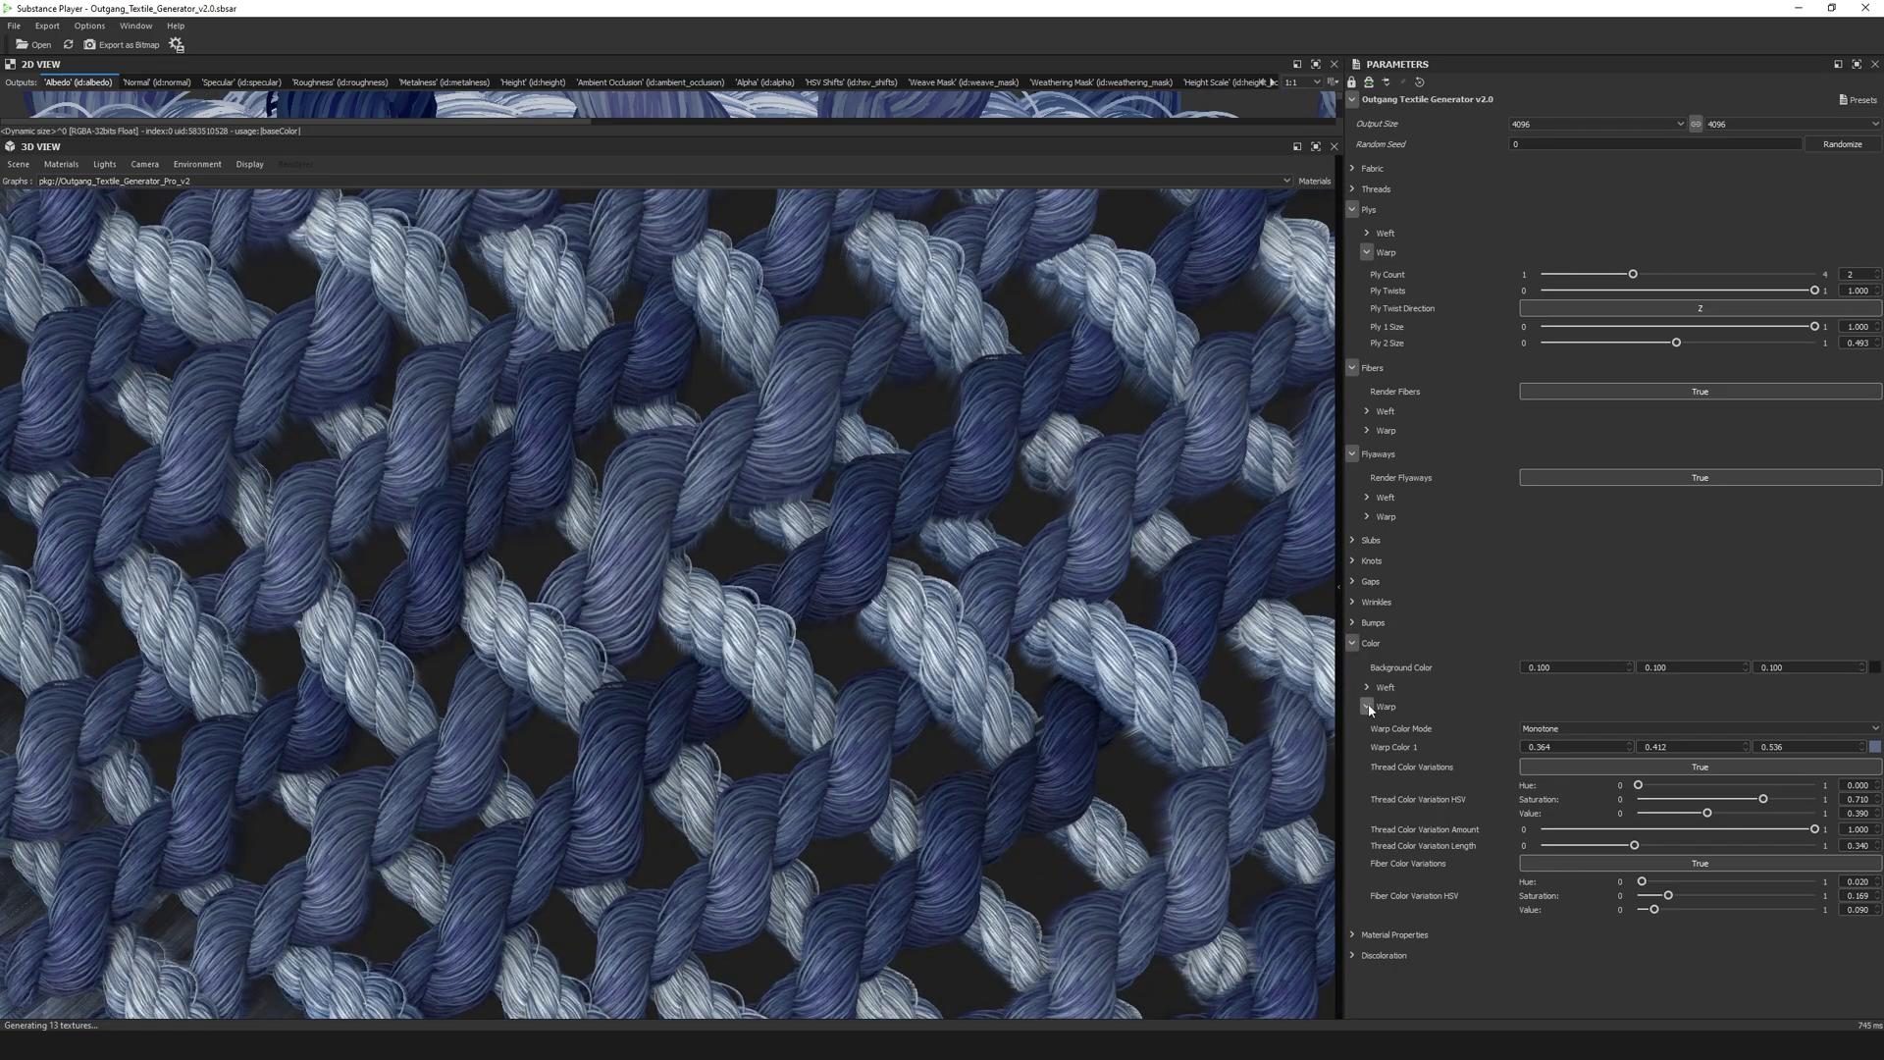
pyautogui.click(1627, 749)
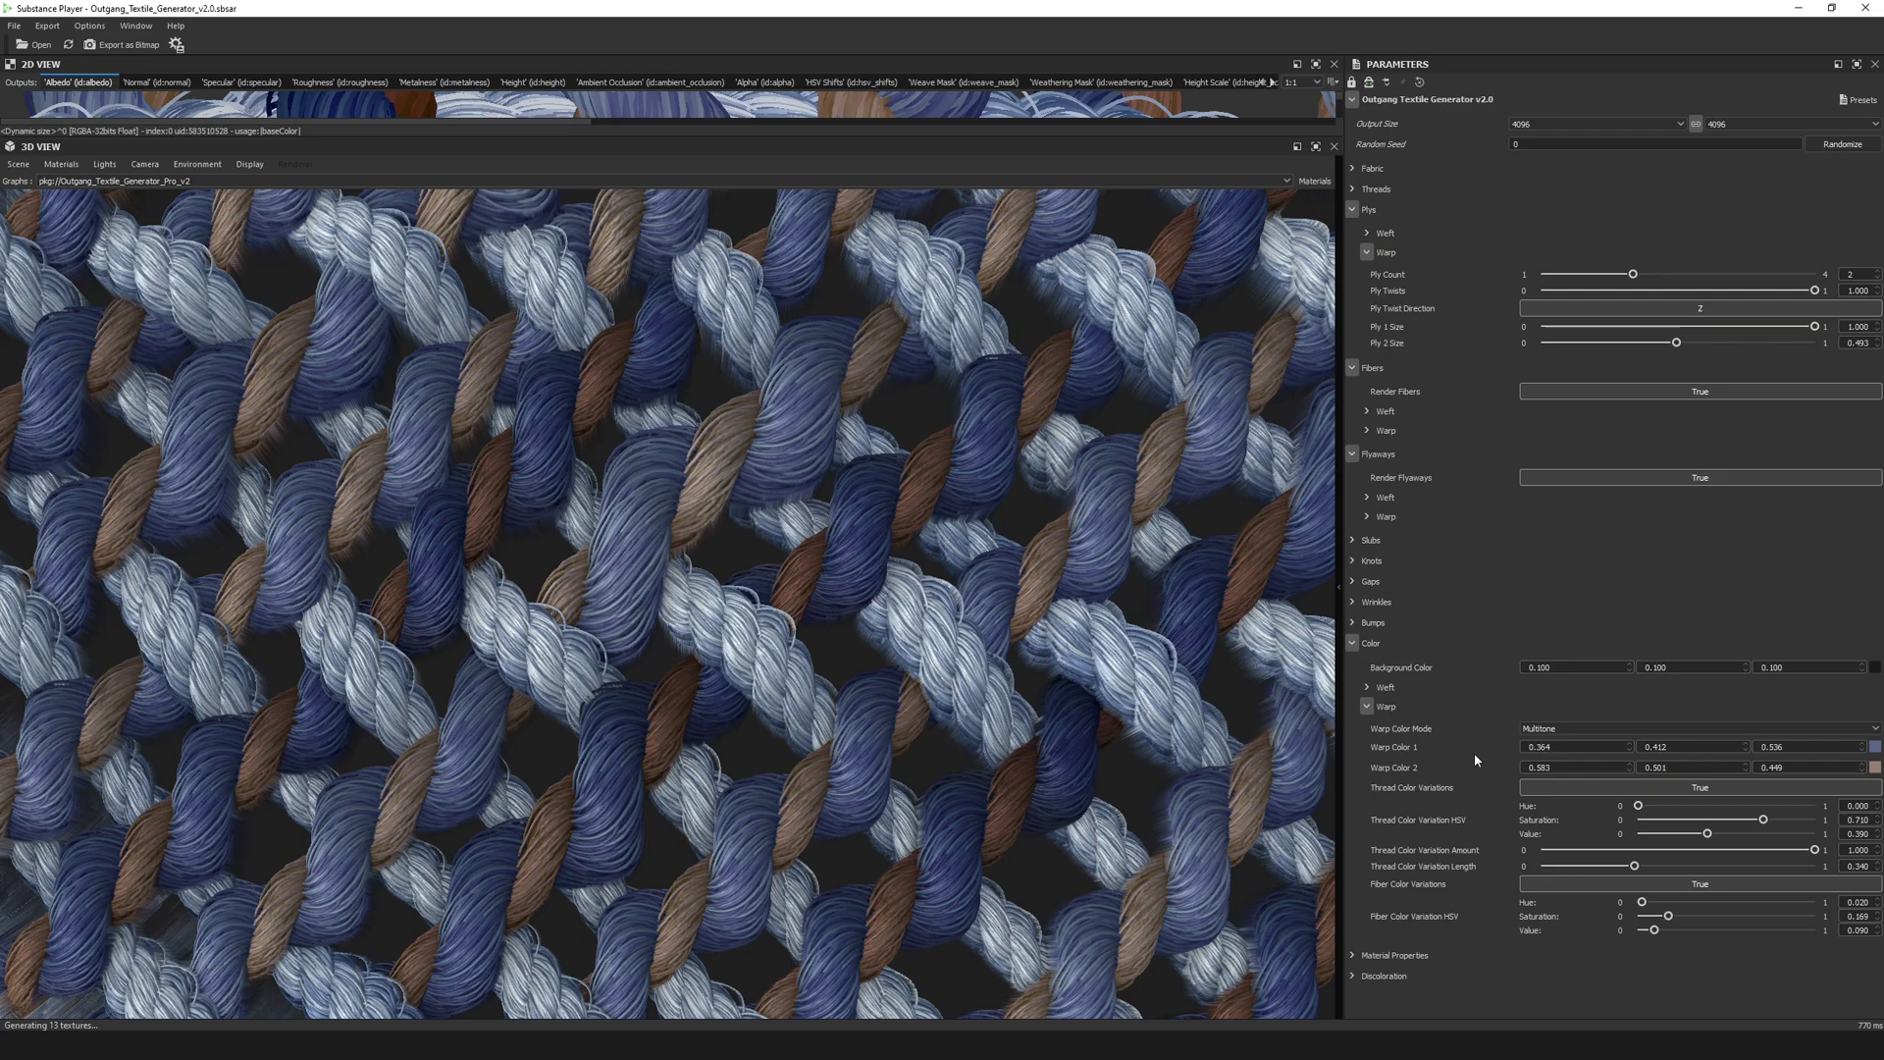
pyautogui.click(1874, 768)
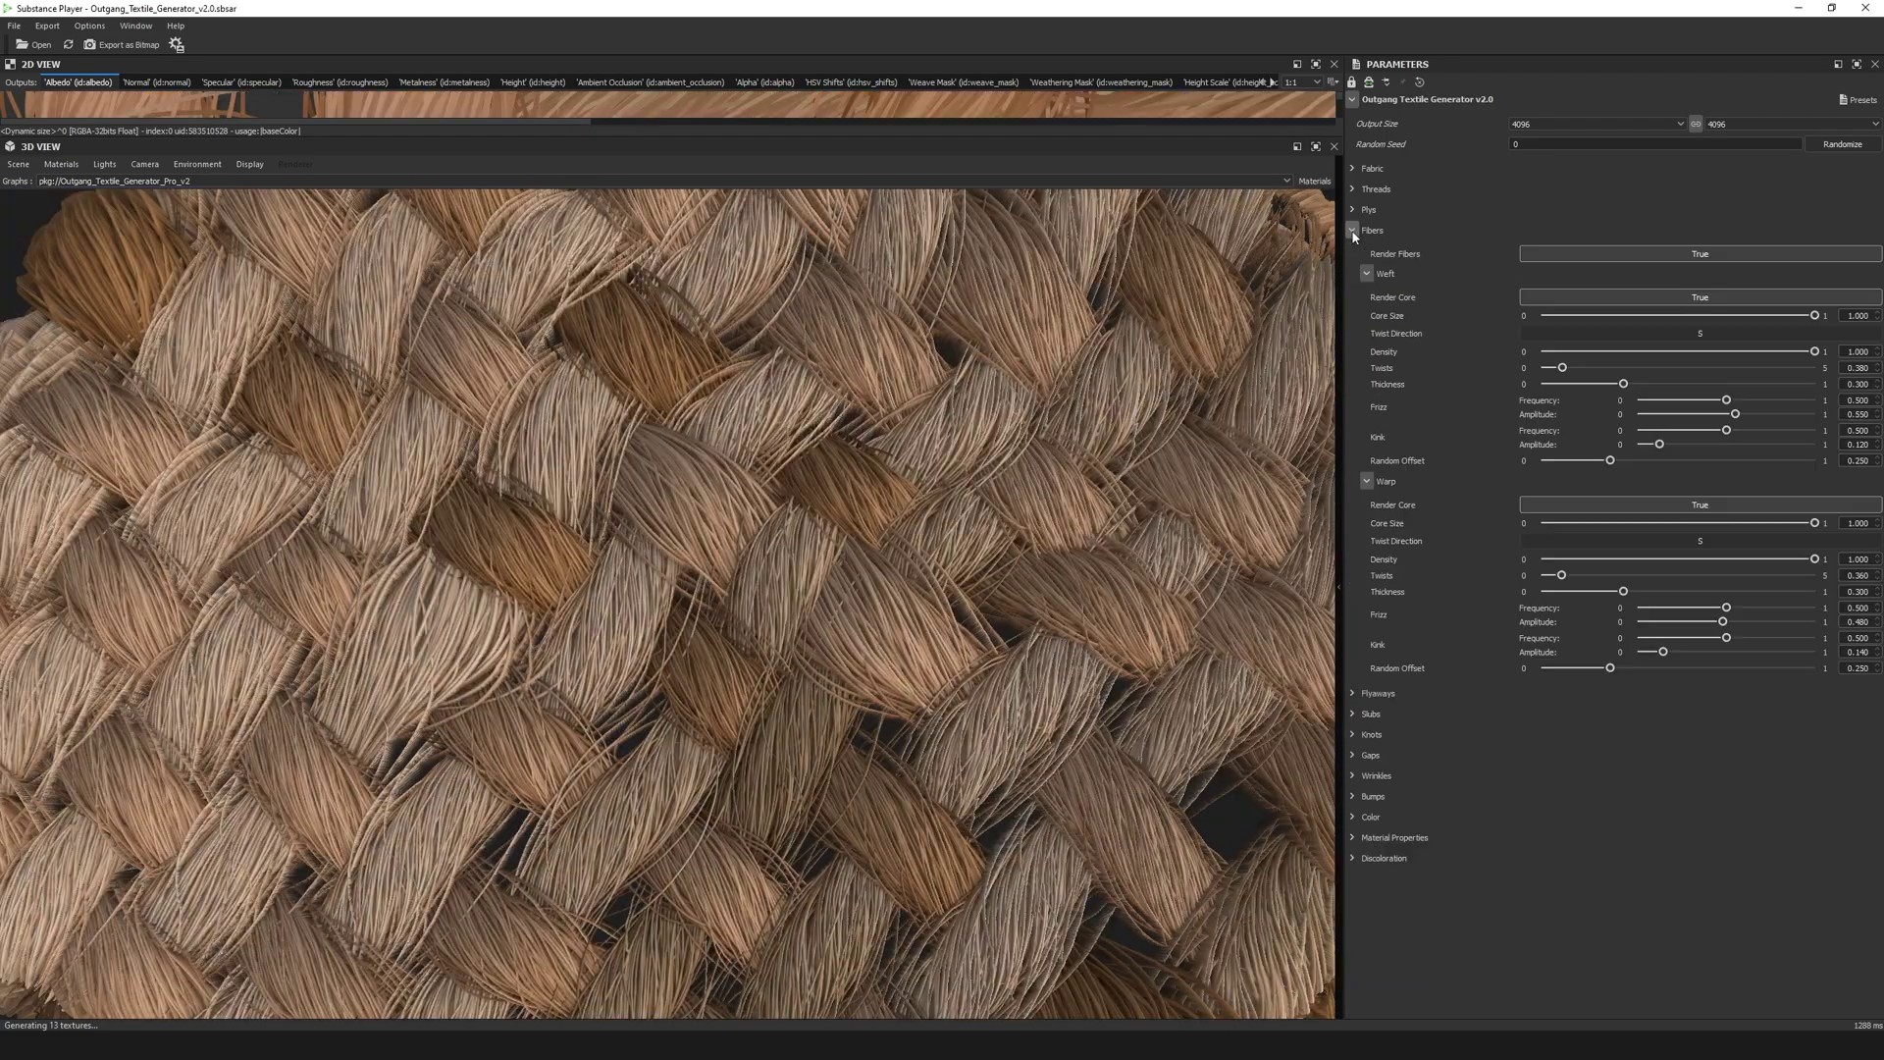
# Toggle fiber rendering off and back on, then set Frizz and Kink Amplitude to 0.200.
pyautogui.click(1367, 293)
pyautogui.click(1367, 292)
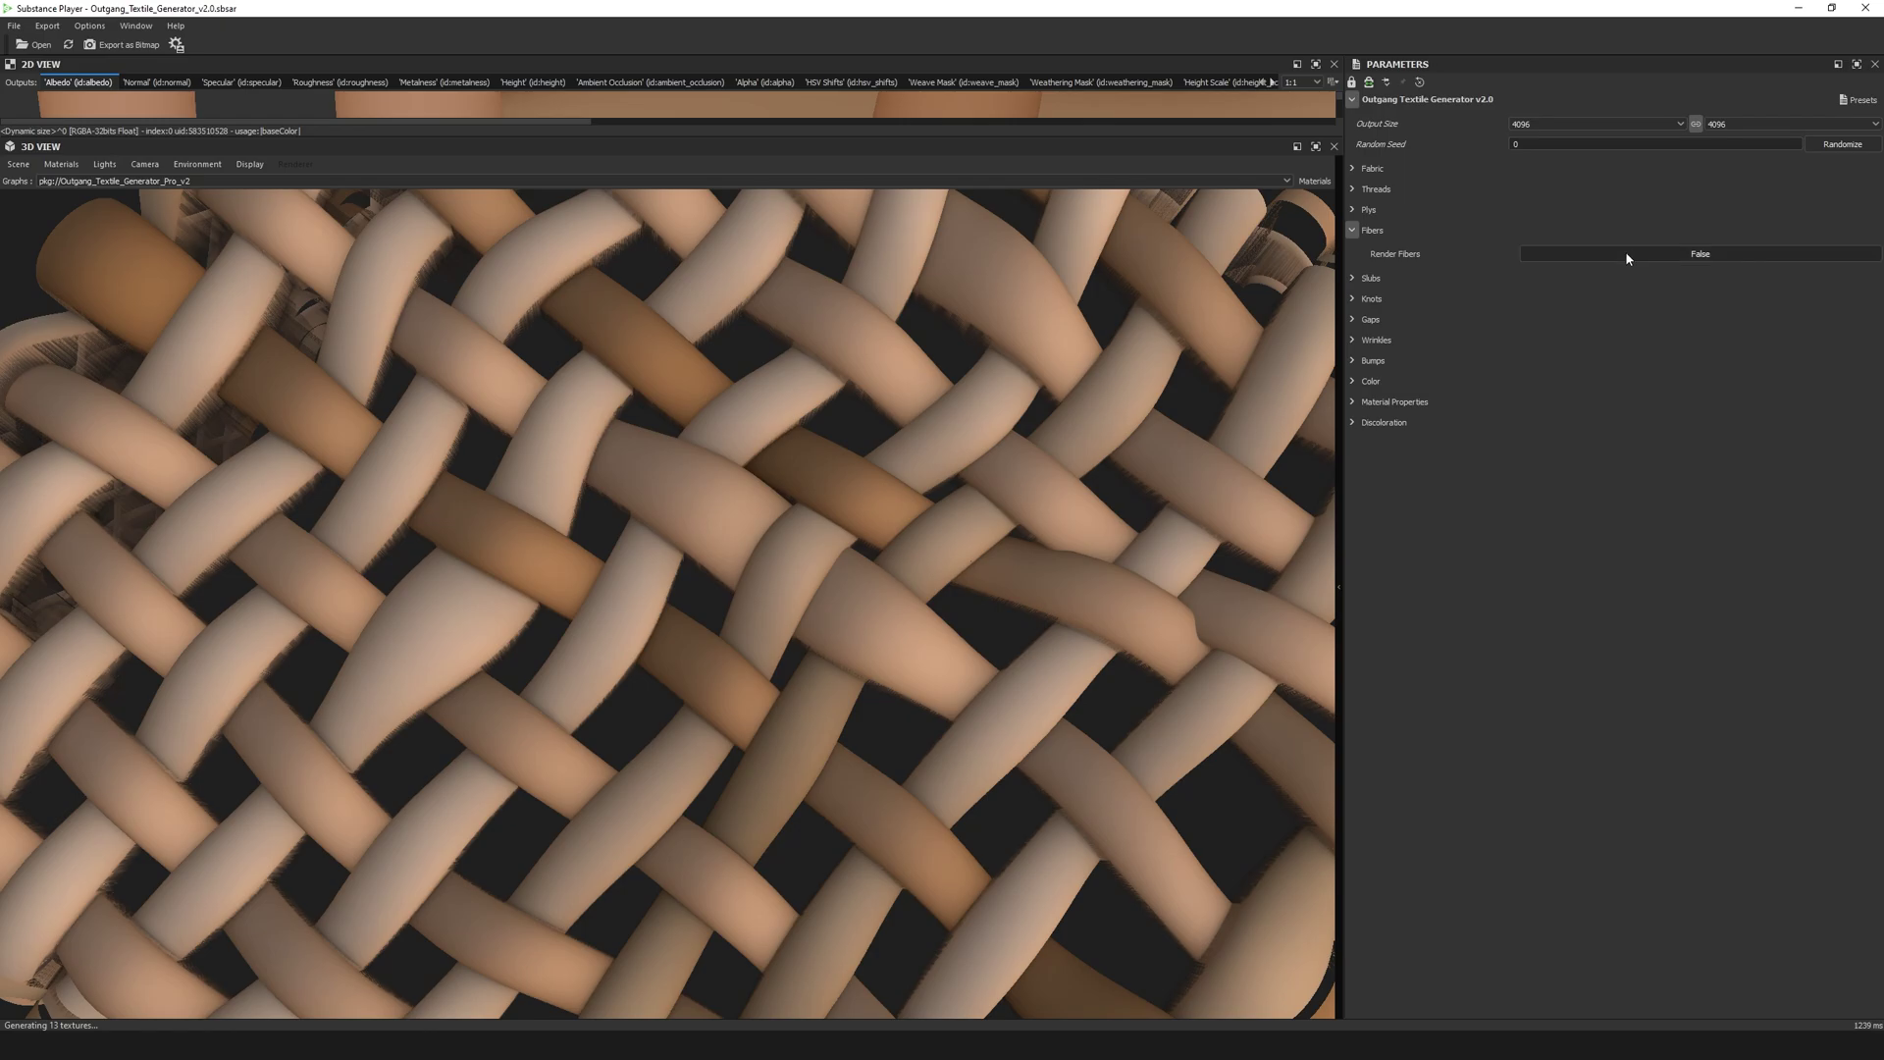
pyautogui.click(1626, 255)
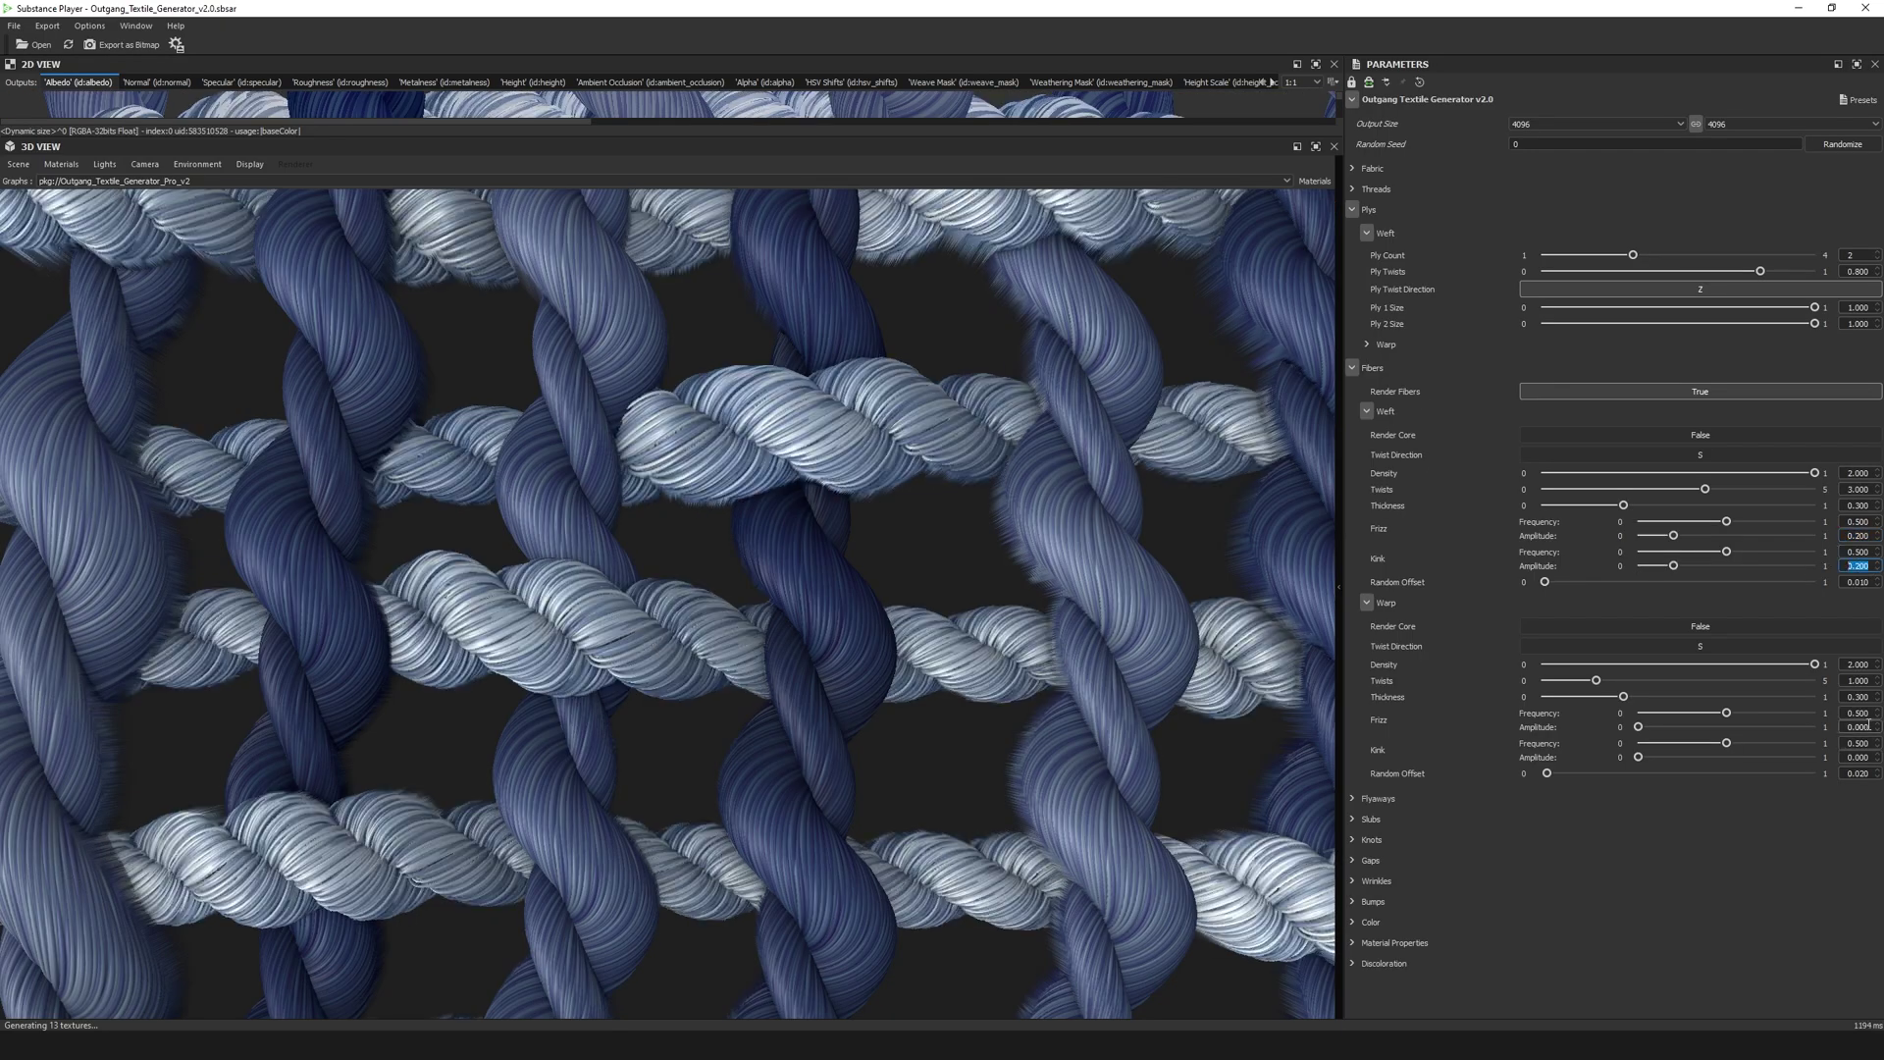
pyautogui.press('Tab')
pyautogui.press('Tab')
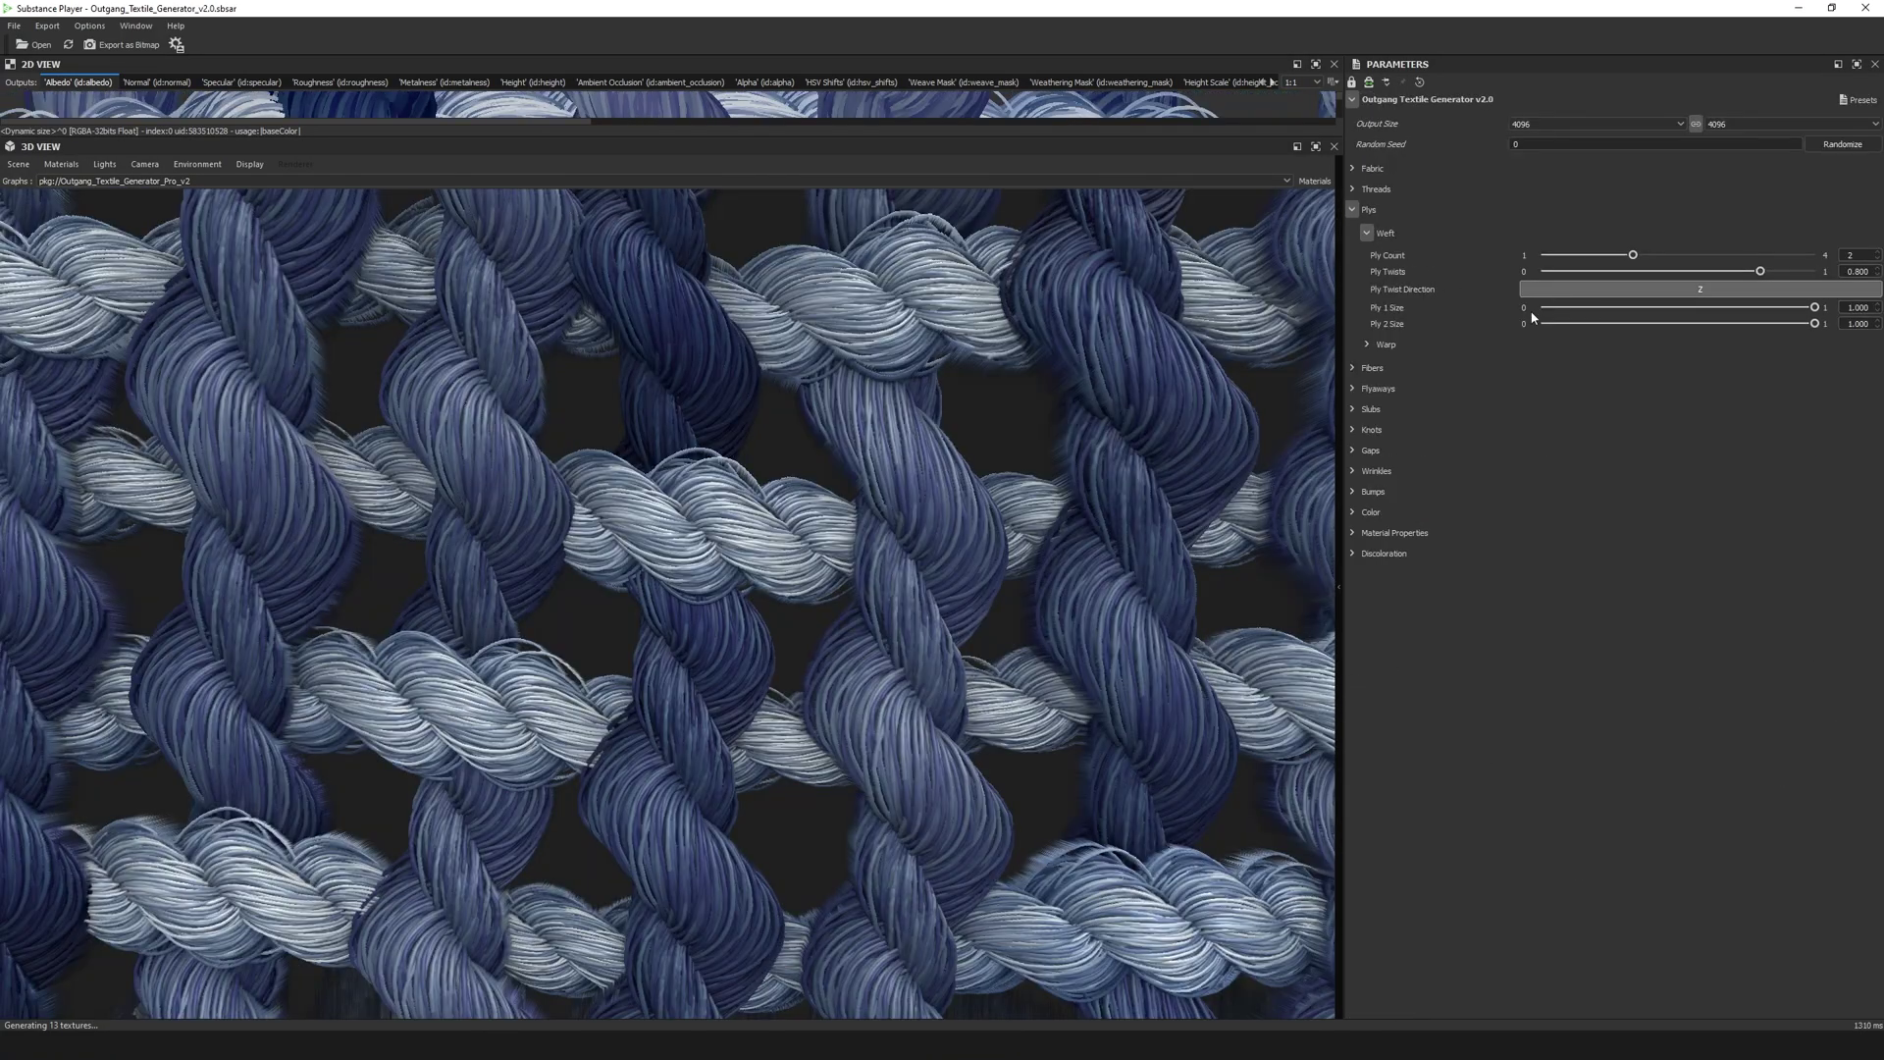
# Flip the ply twist direction to S and back to Z, then give weft fibers Z direction and 3 twists.
pyautogui.click(1533, 289)
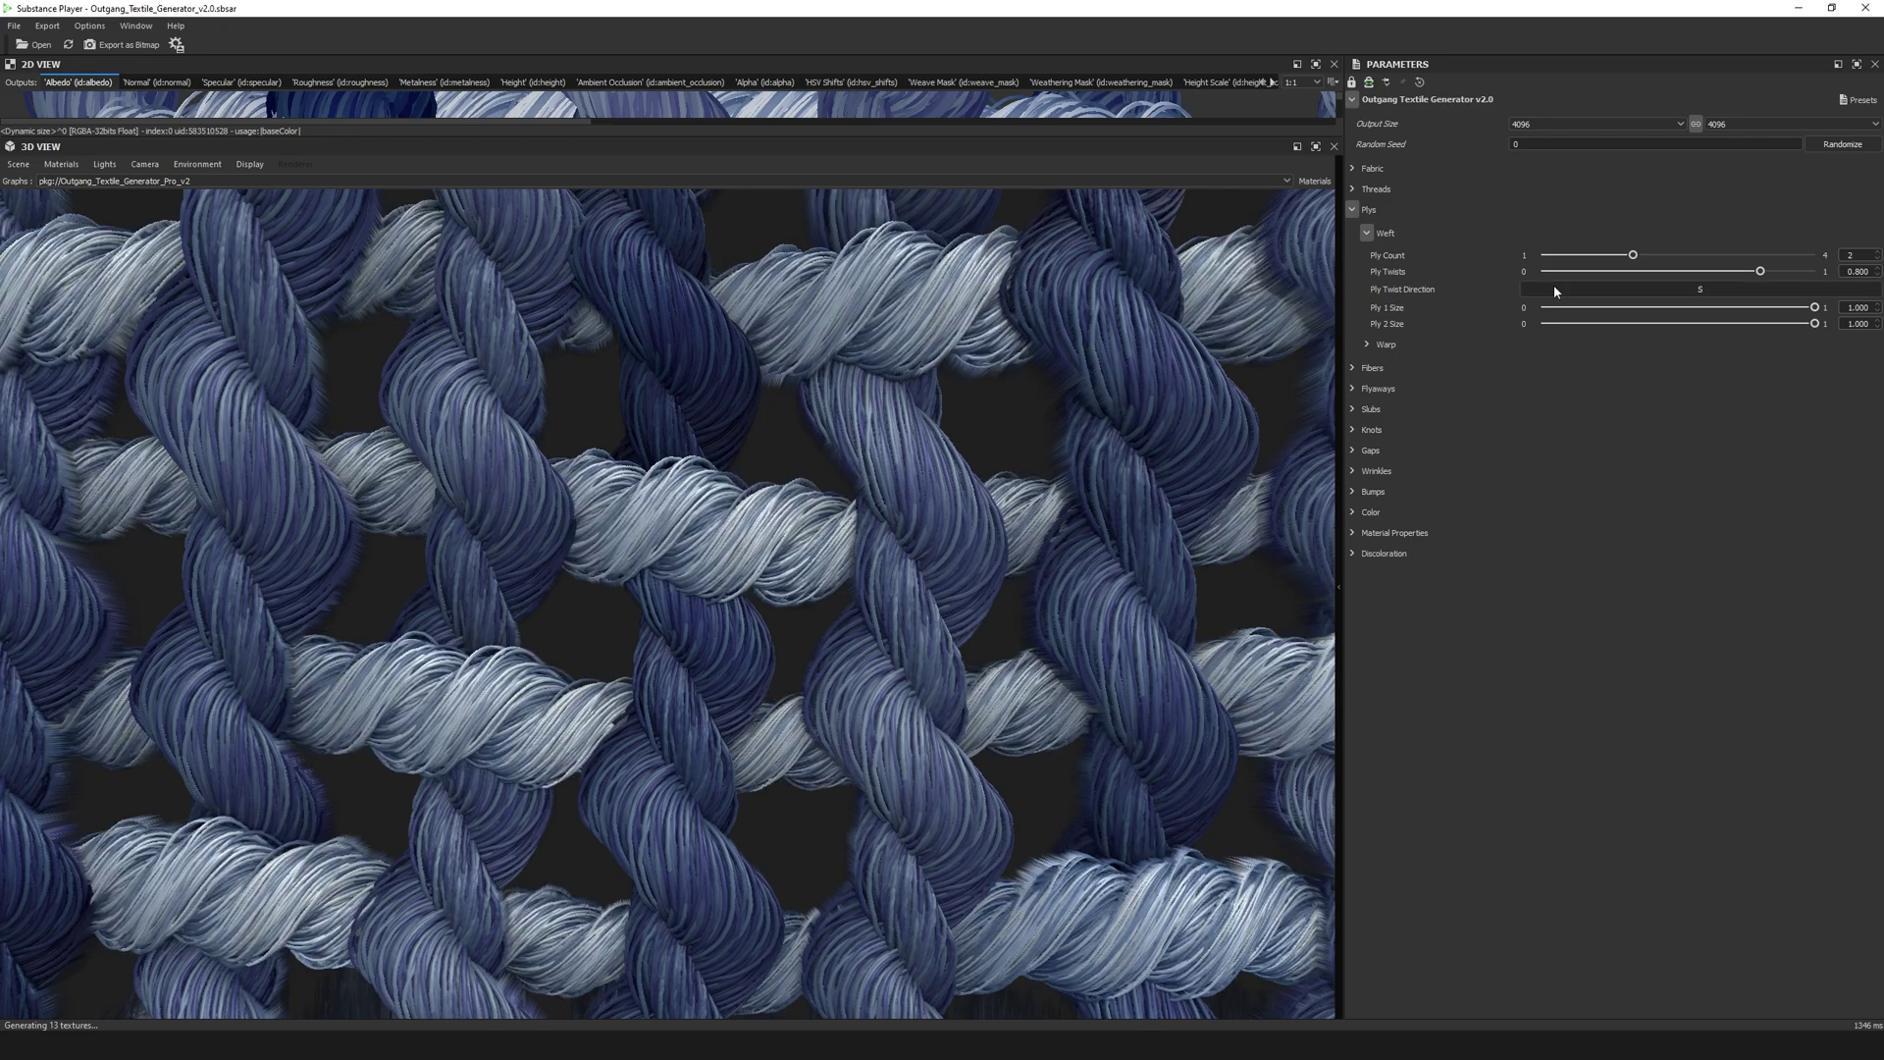
pyautogui.click(1553, 286)
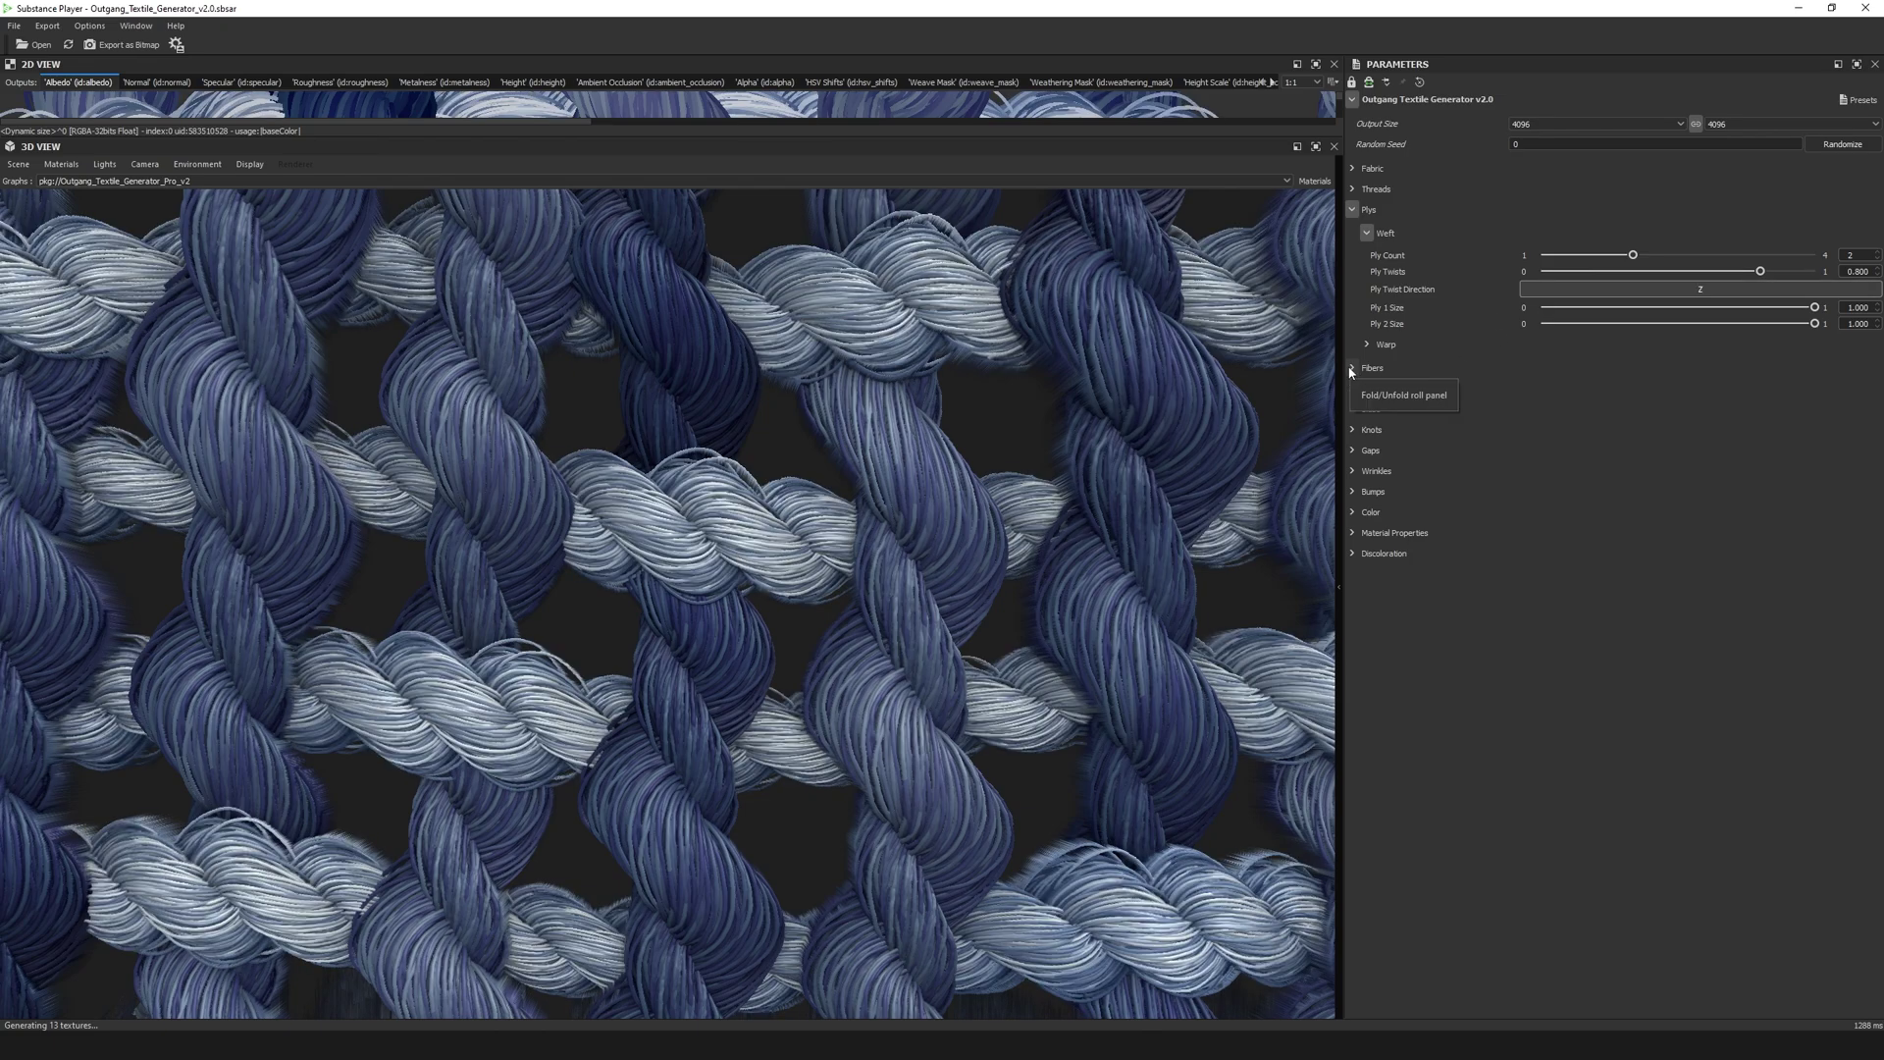
pyautogui.click(1352, 369)
pyautogui.click(1531, 472)
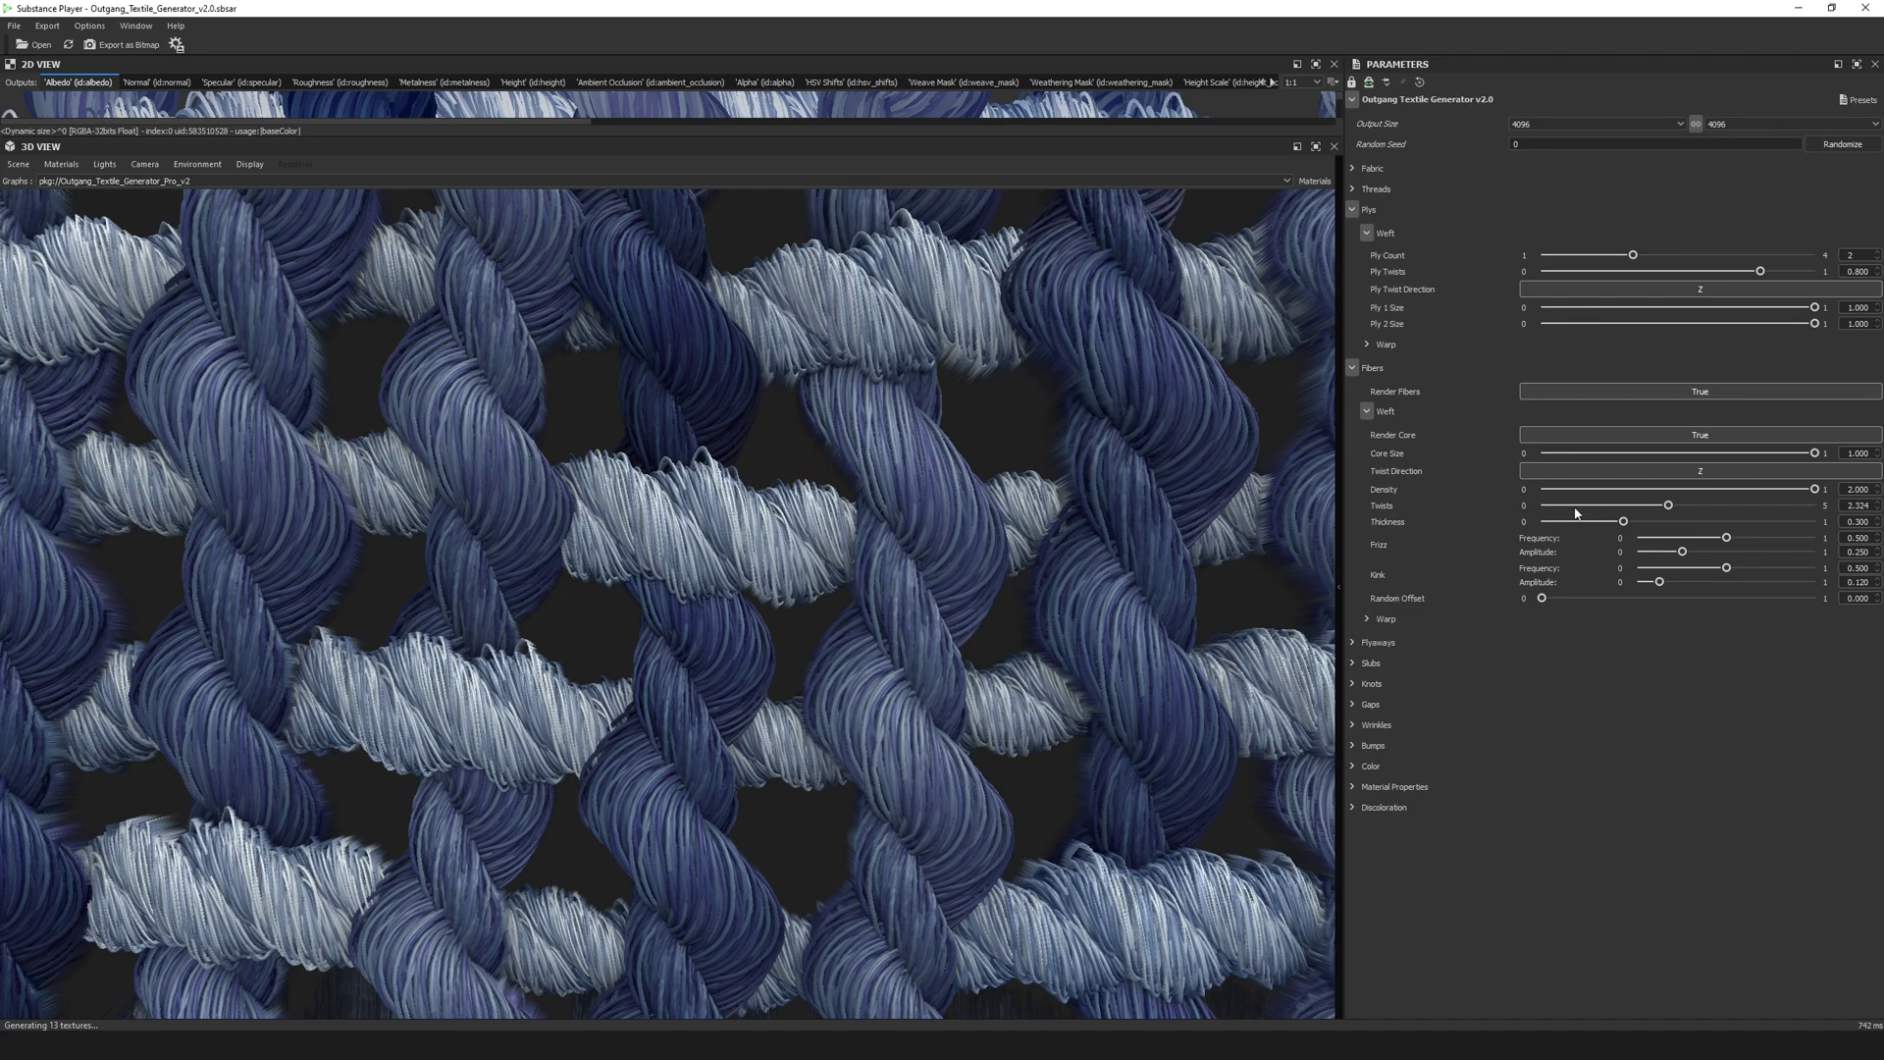
pyautogui.write('3')
pyautogui.press('Return')
# Try S direction with -3 twists, then set twist directions to Z and weft twists to 0.044.
pyautogui.click(1531, 472)
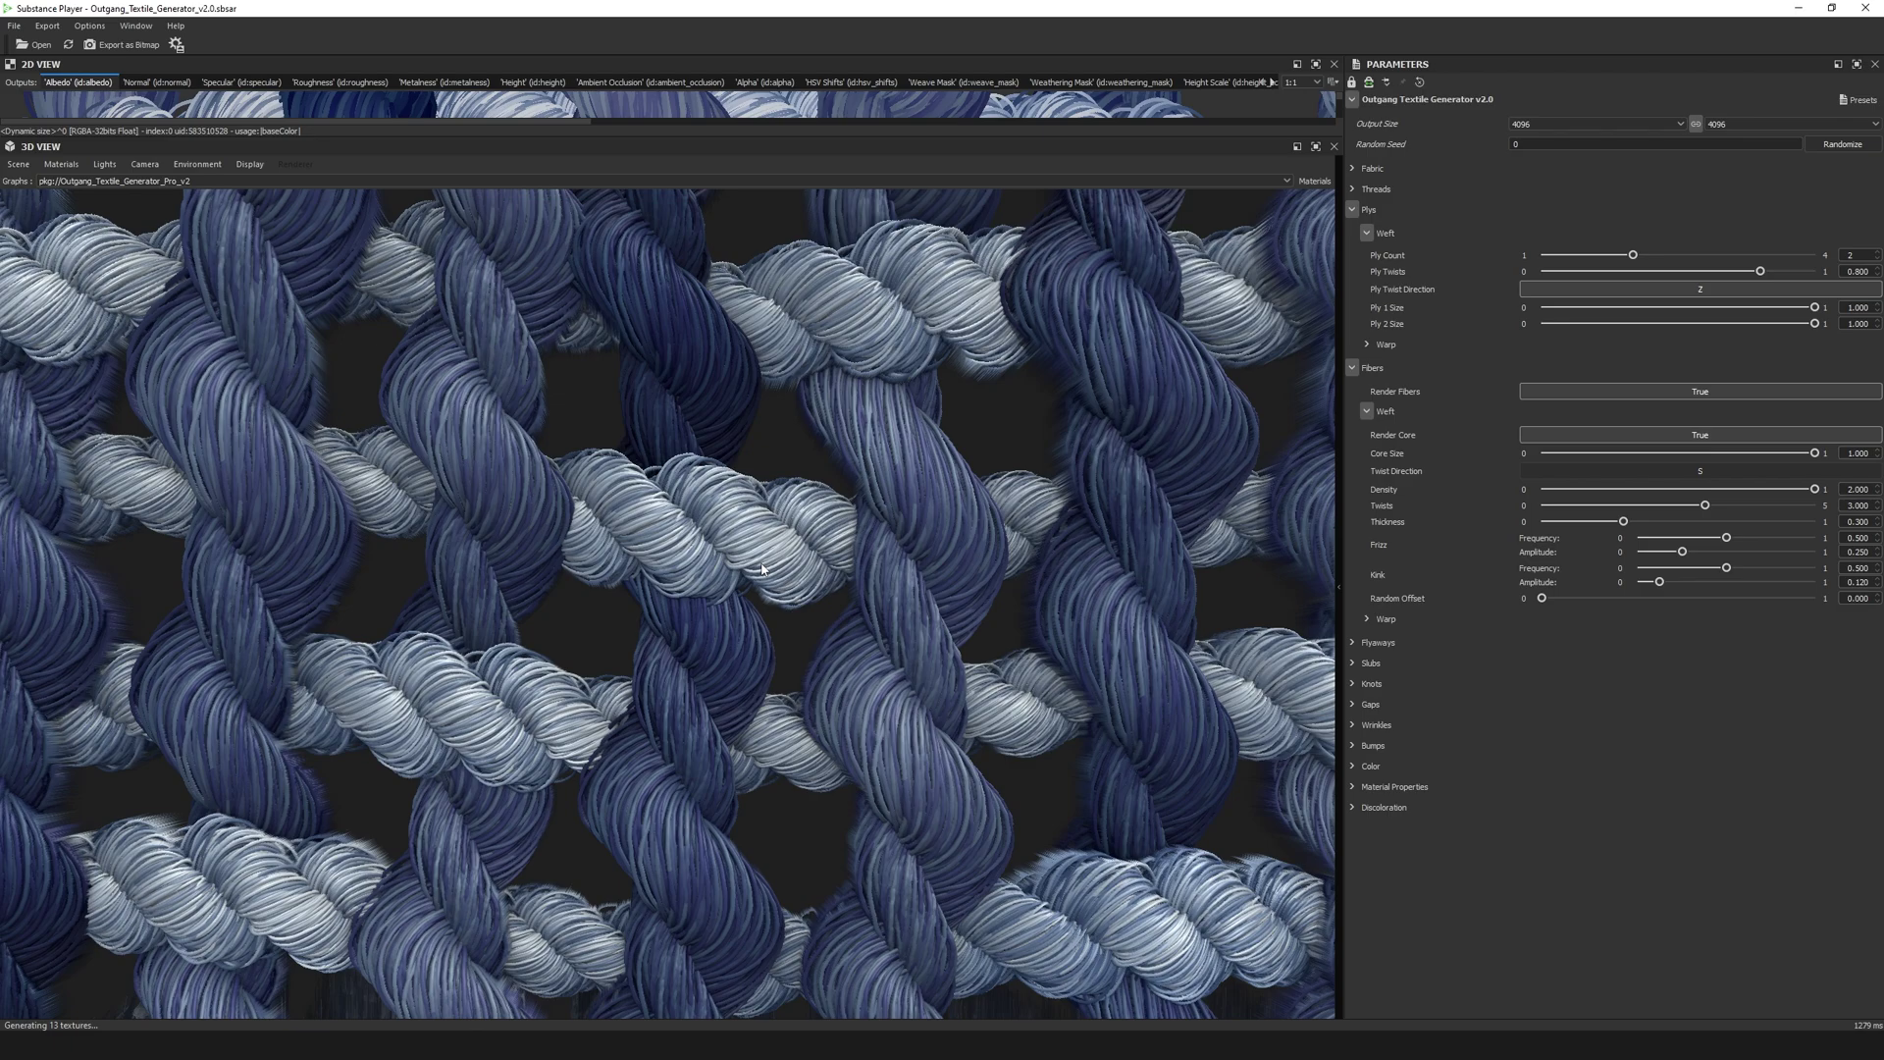
pyautogui.write('-3')
pyautogui.press('Return')
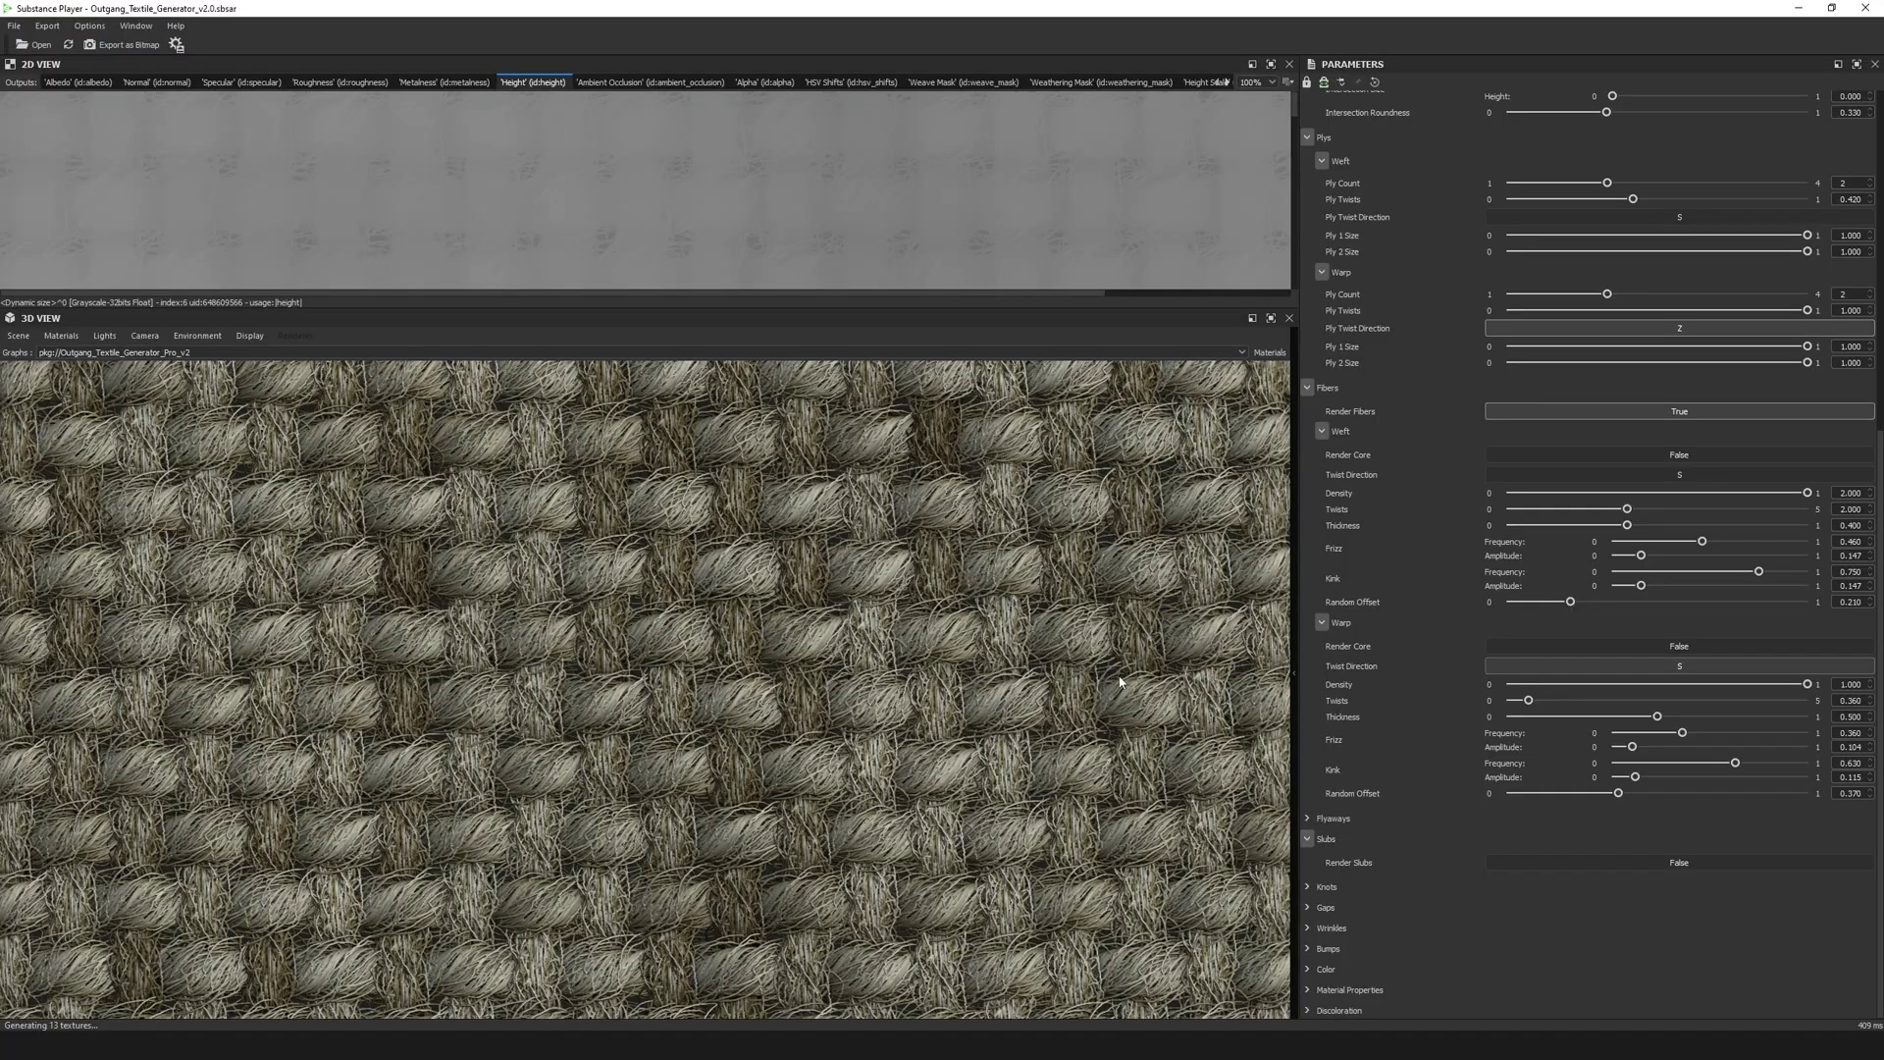
pyautogui.press('Down')
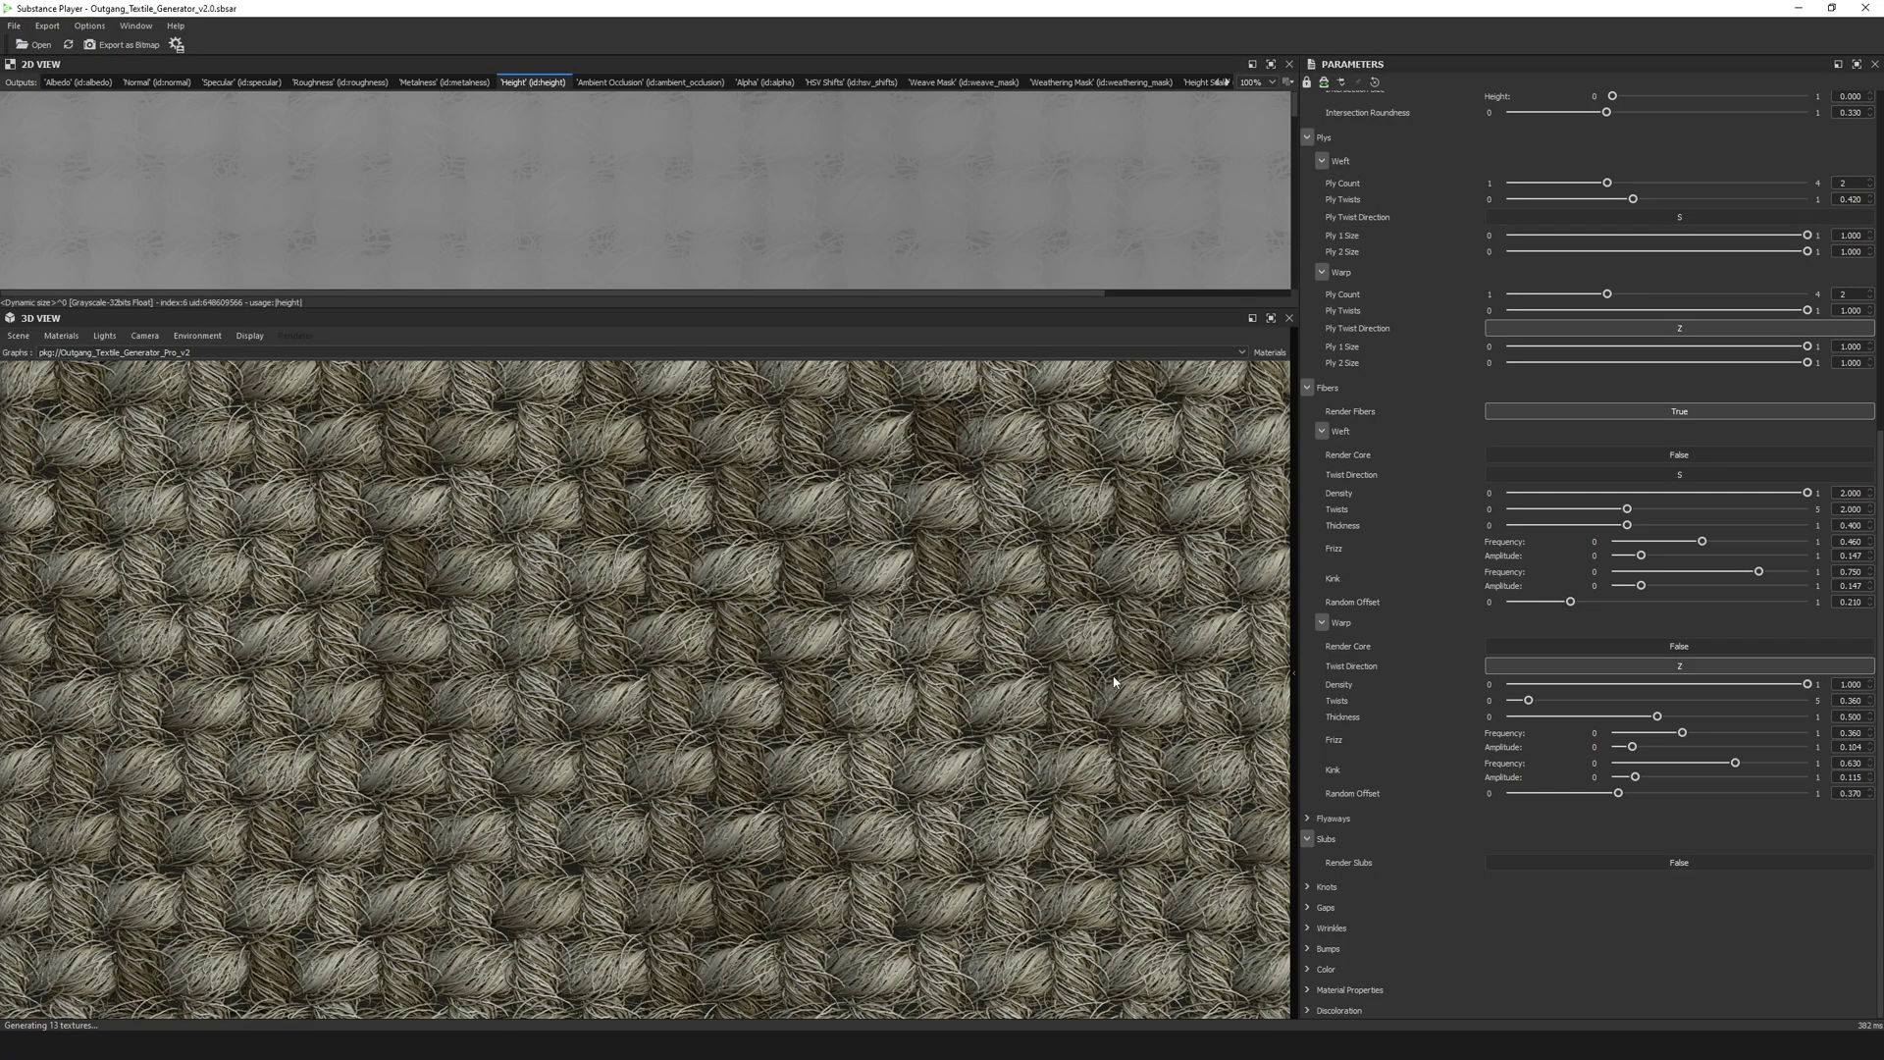
pyautogui.click(1573, 224)
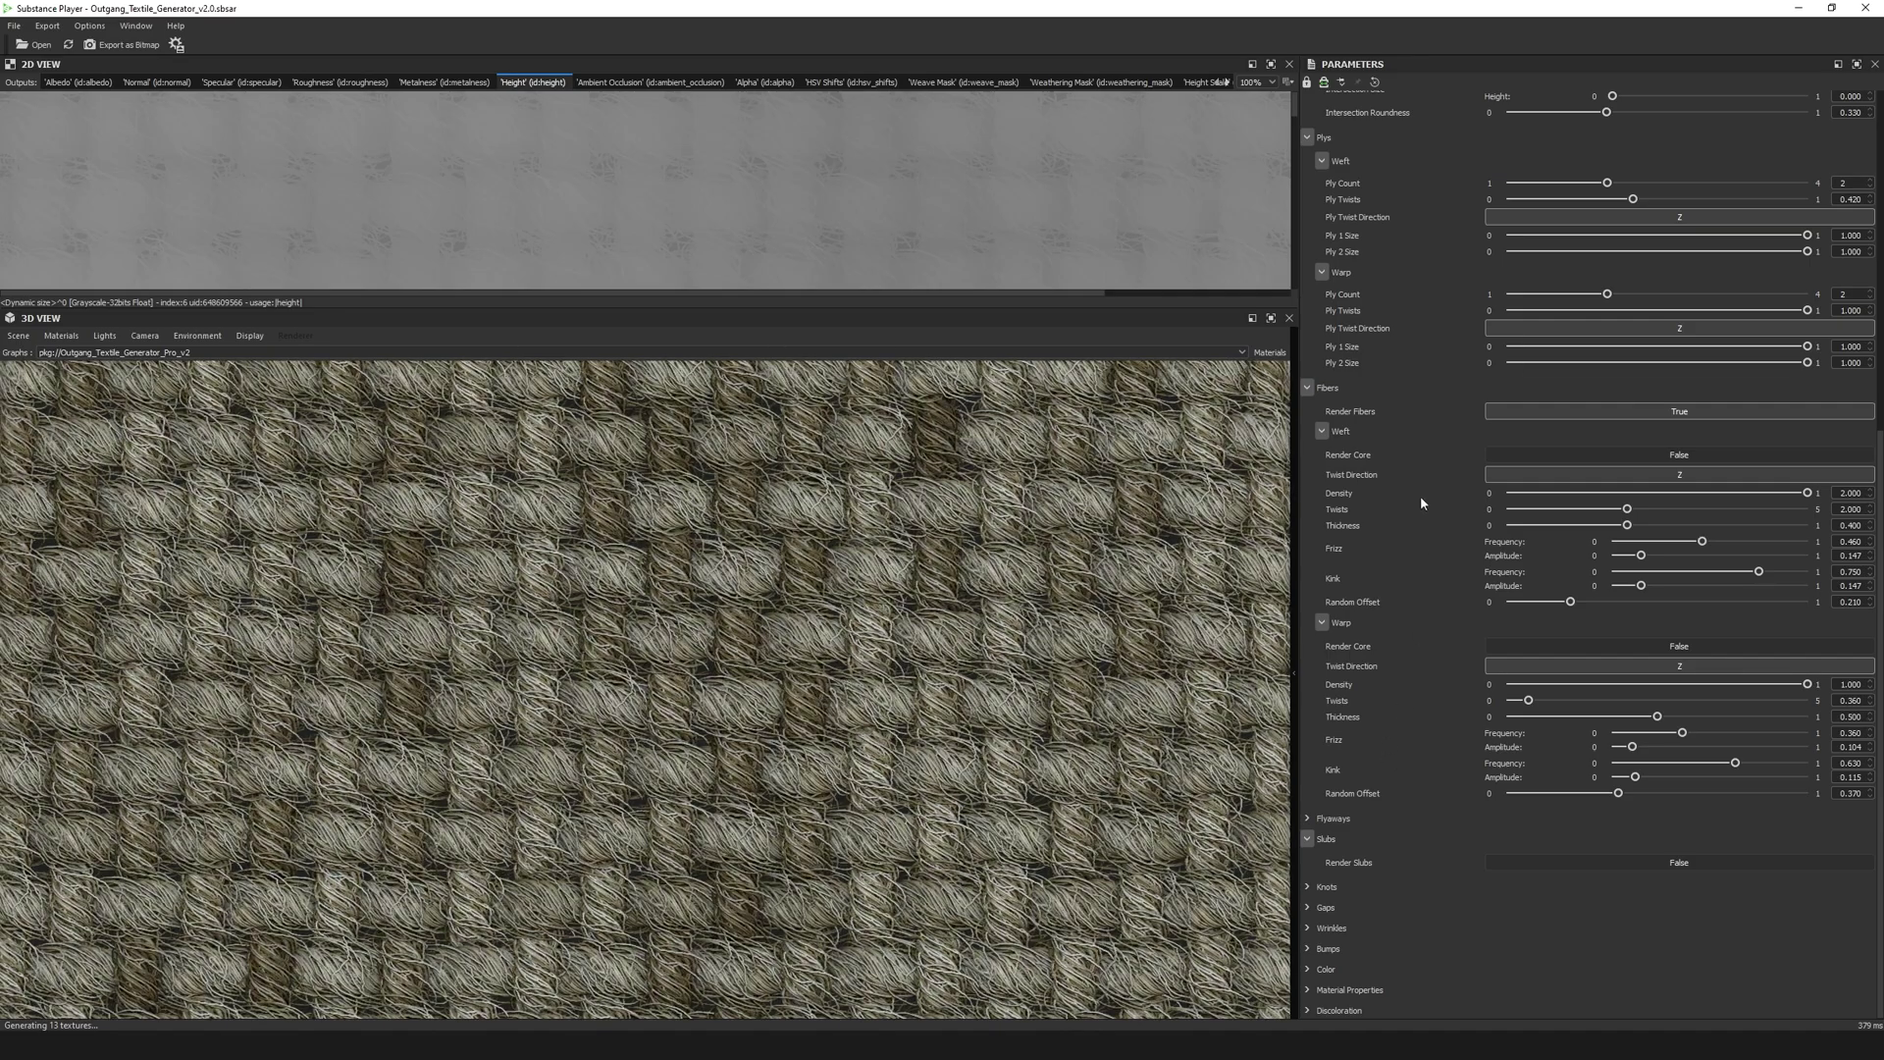
pyautogui.moveTo(1628, 509)
pyautogui.mouseDown()
pyautogui.moveTo(1684, 510)
pyautogui.moveTo(1592, 509)
pyautogui.moveTo(1637, 509)
pyautogui.mouseUp()
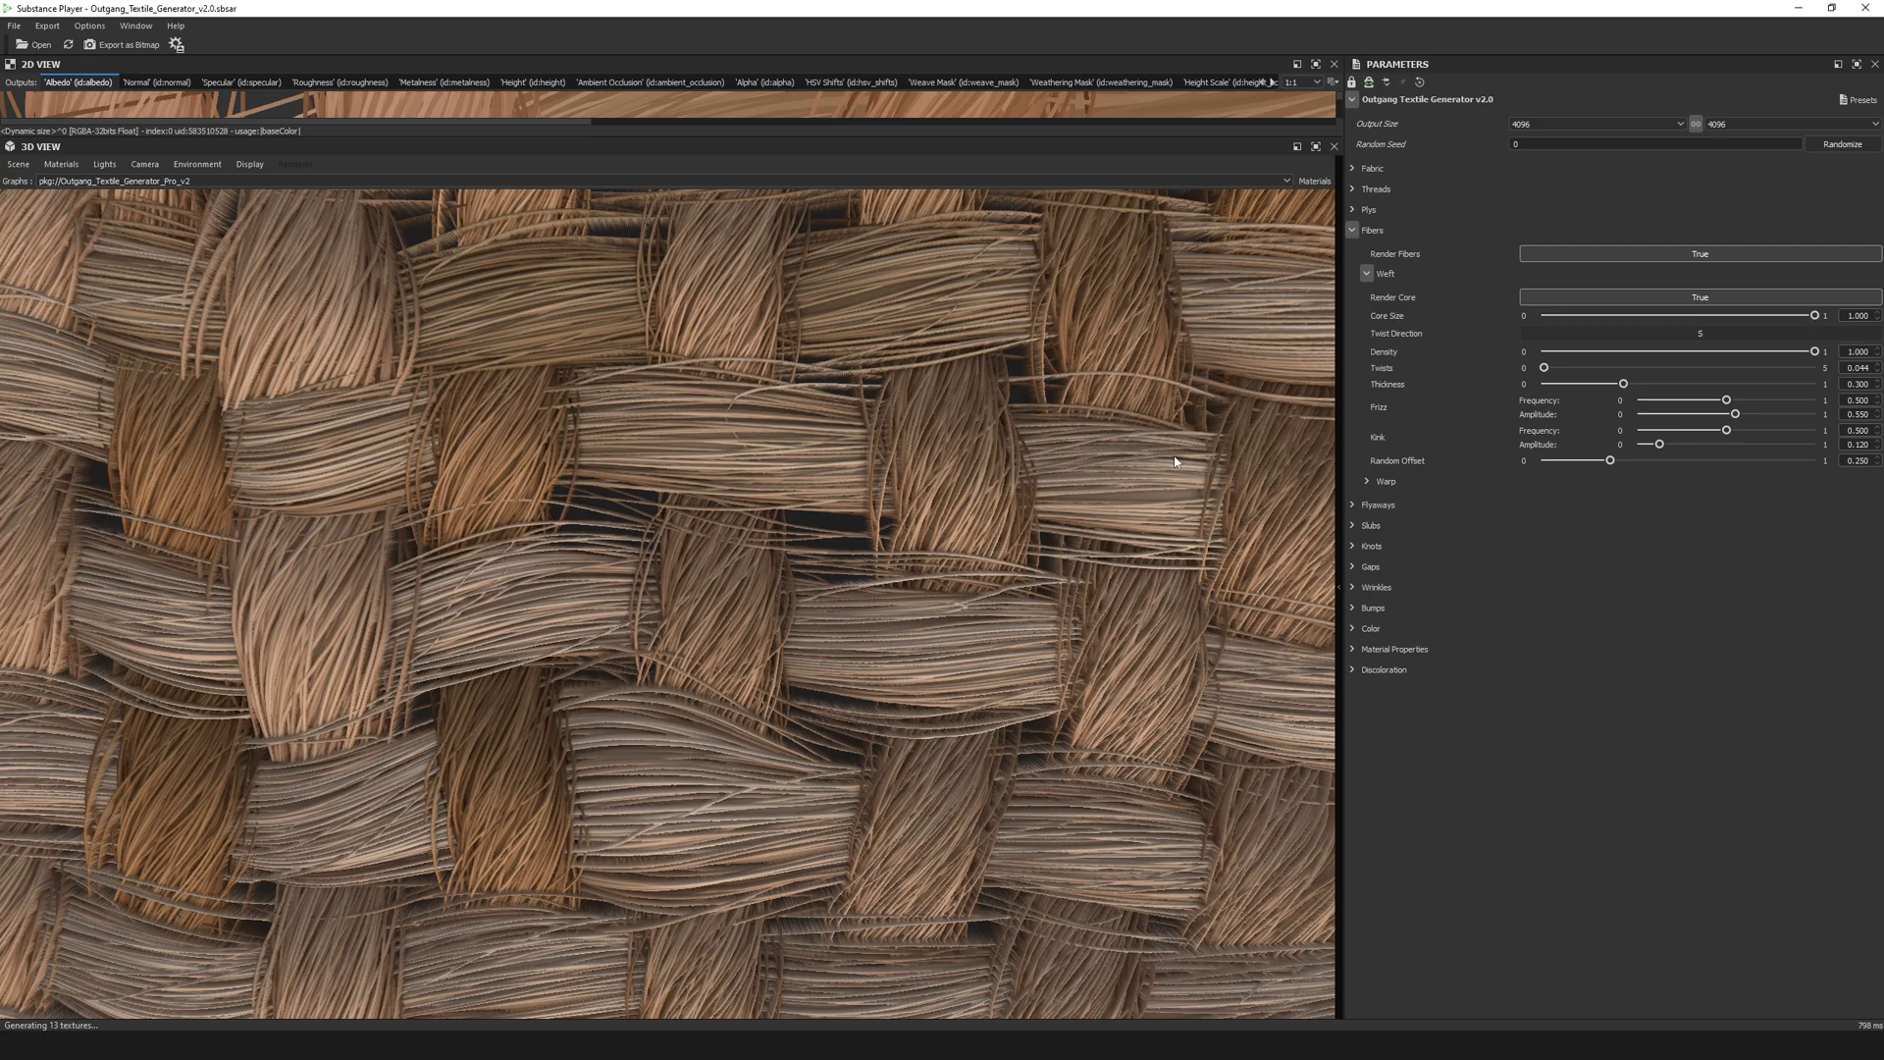
# Set weft fiber twists to 0.420 and raise the warp Random Offset from about 0.28 to 0.77.
pyautogui.moveTo(1572, 374); pyautogui.dragTo(1579, 374)
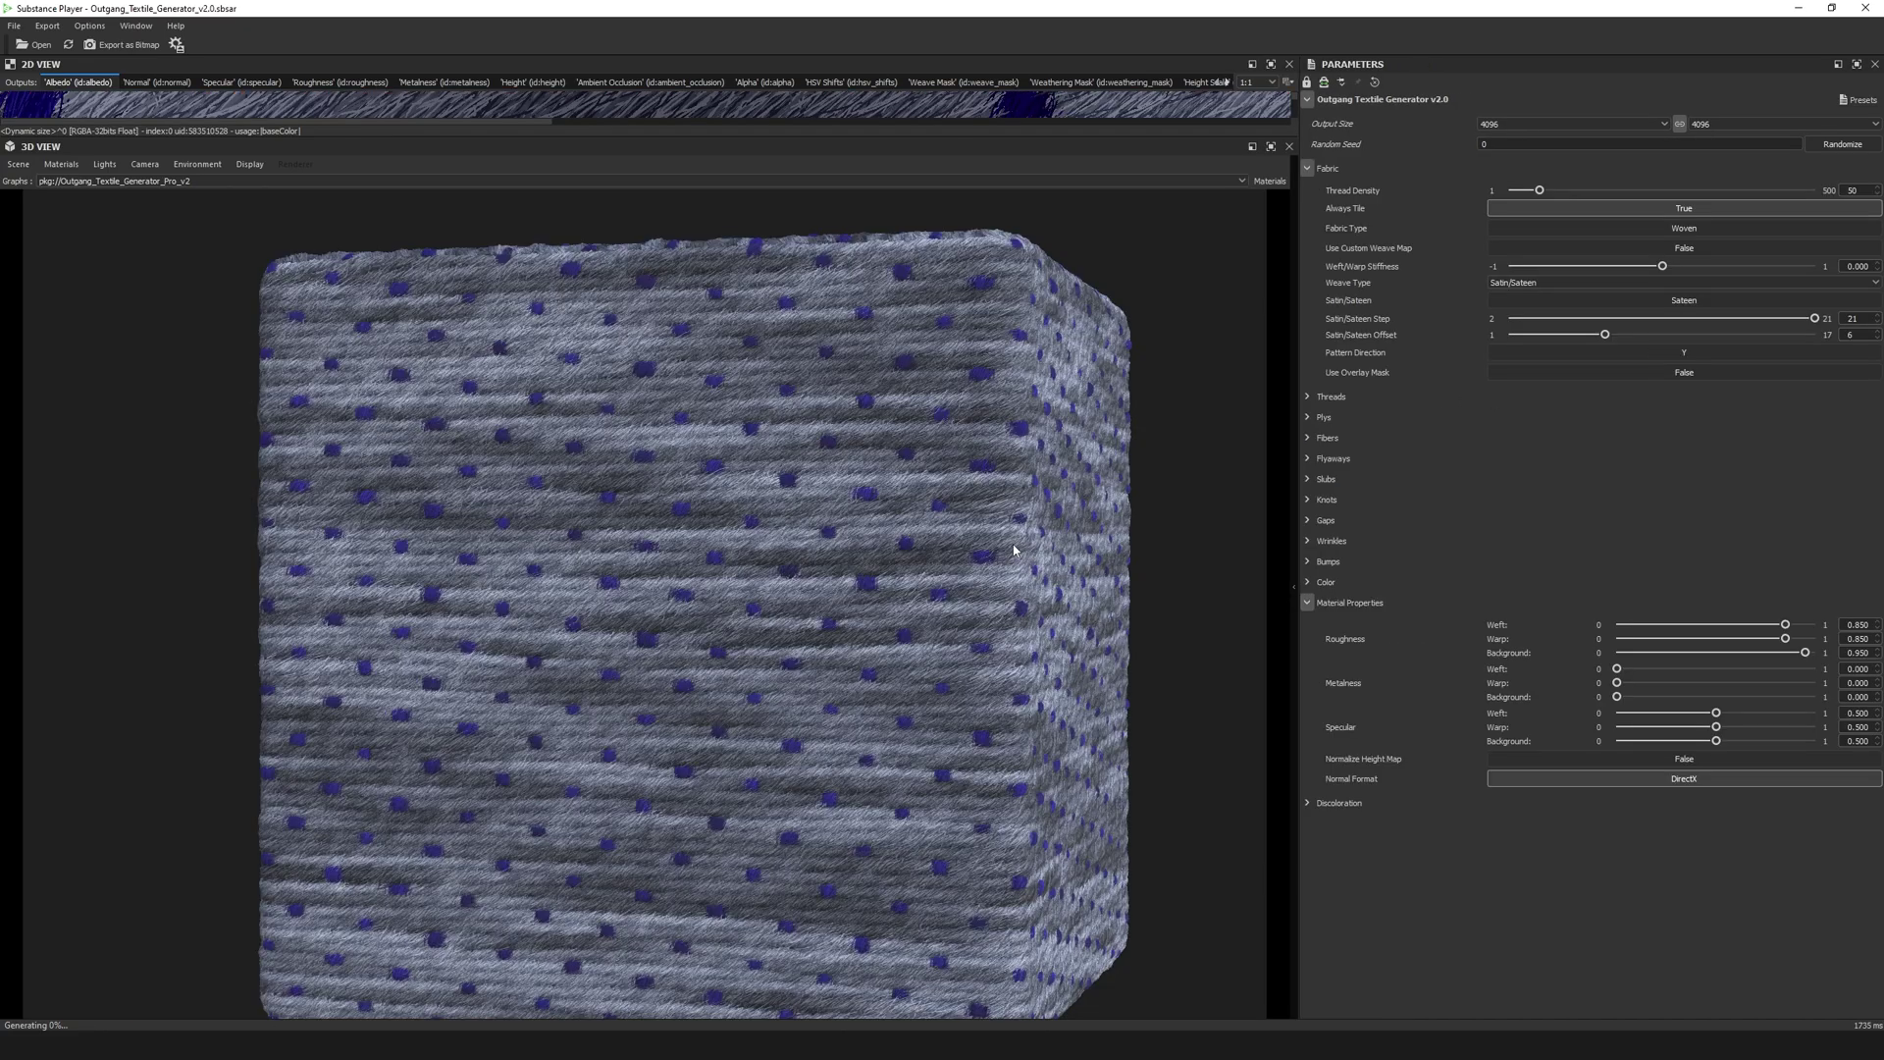
pyautogui.scroll(5, 815, 733)
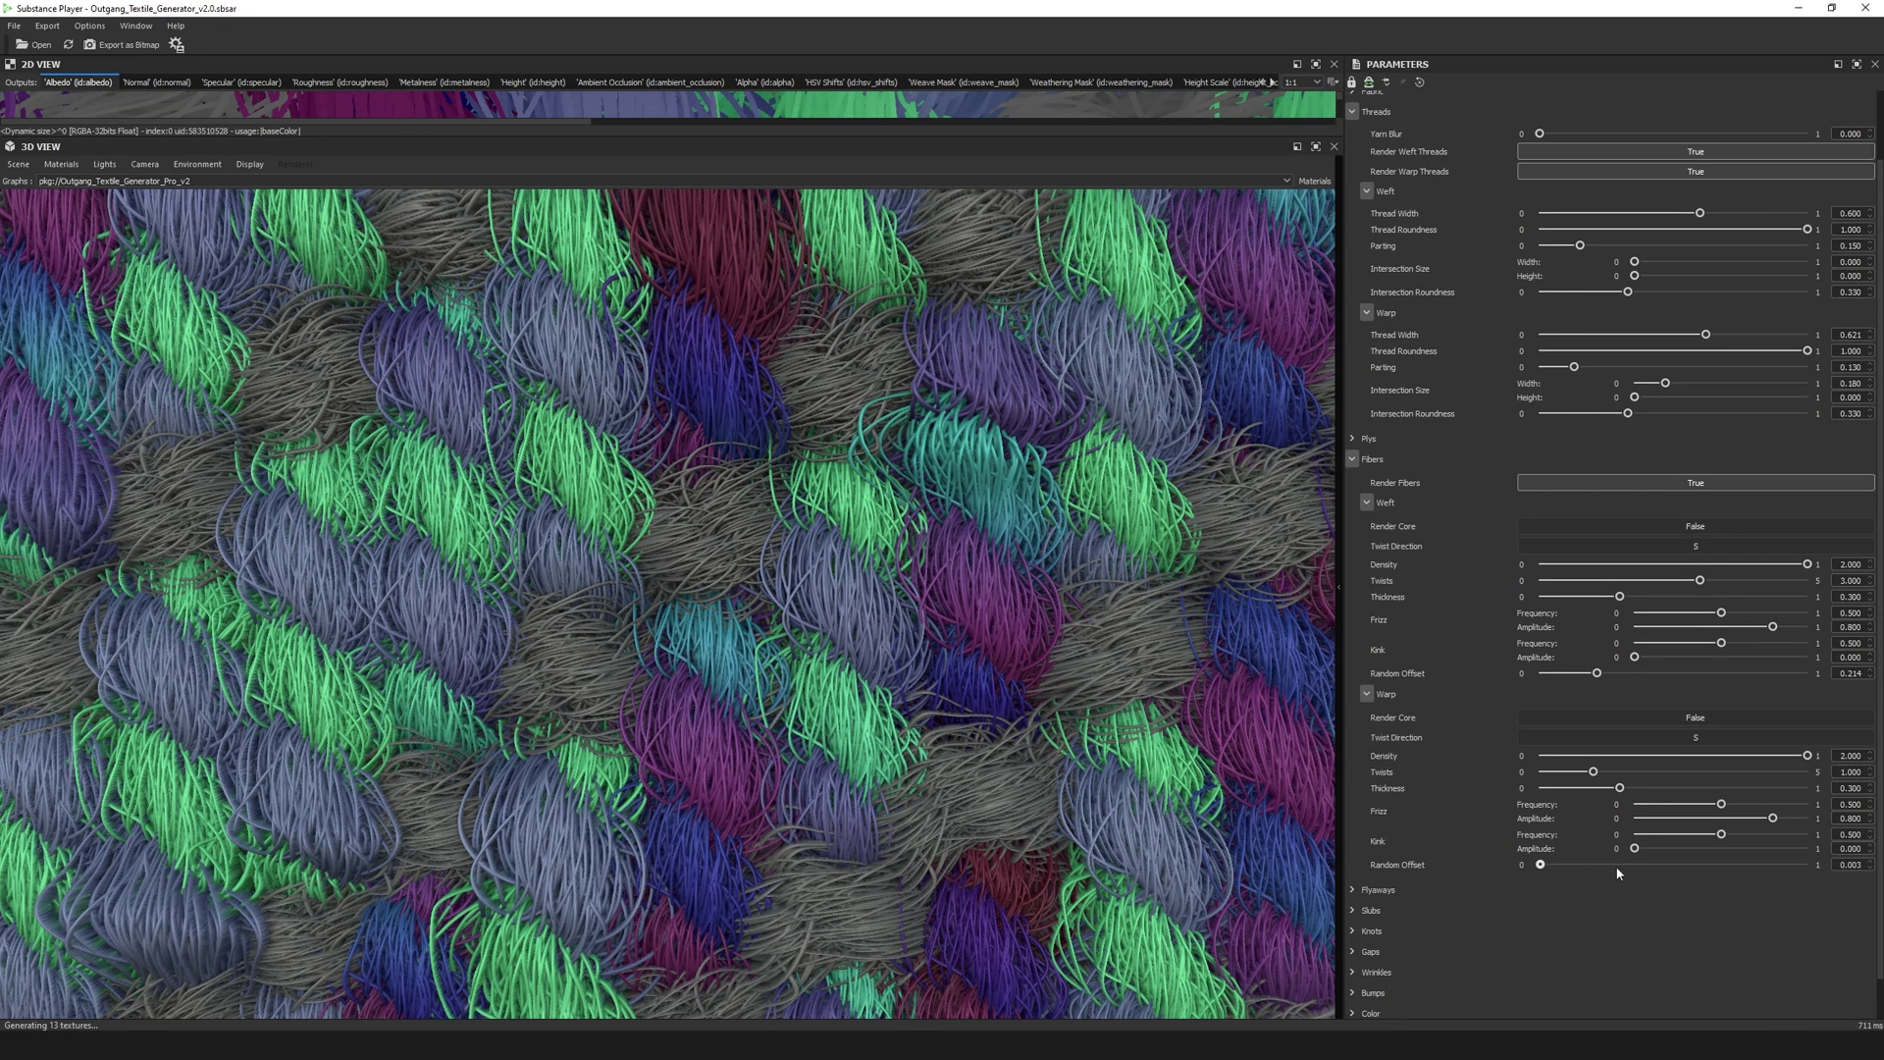
pyautogui.click(1617, 867)
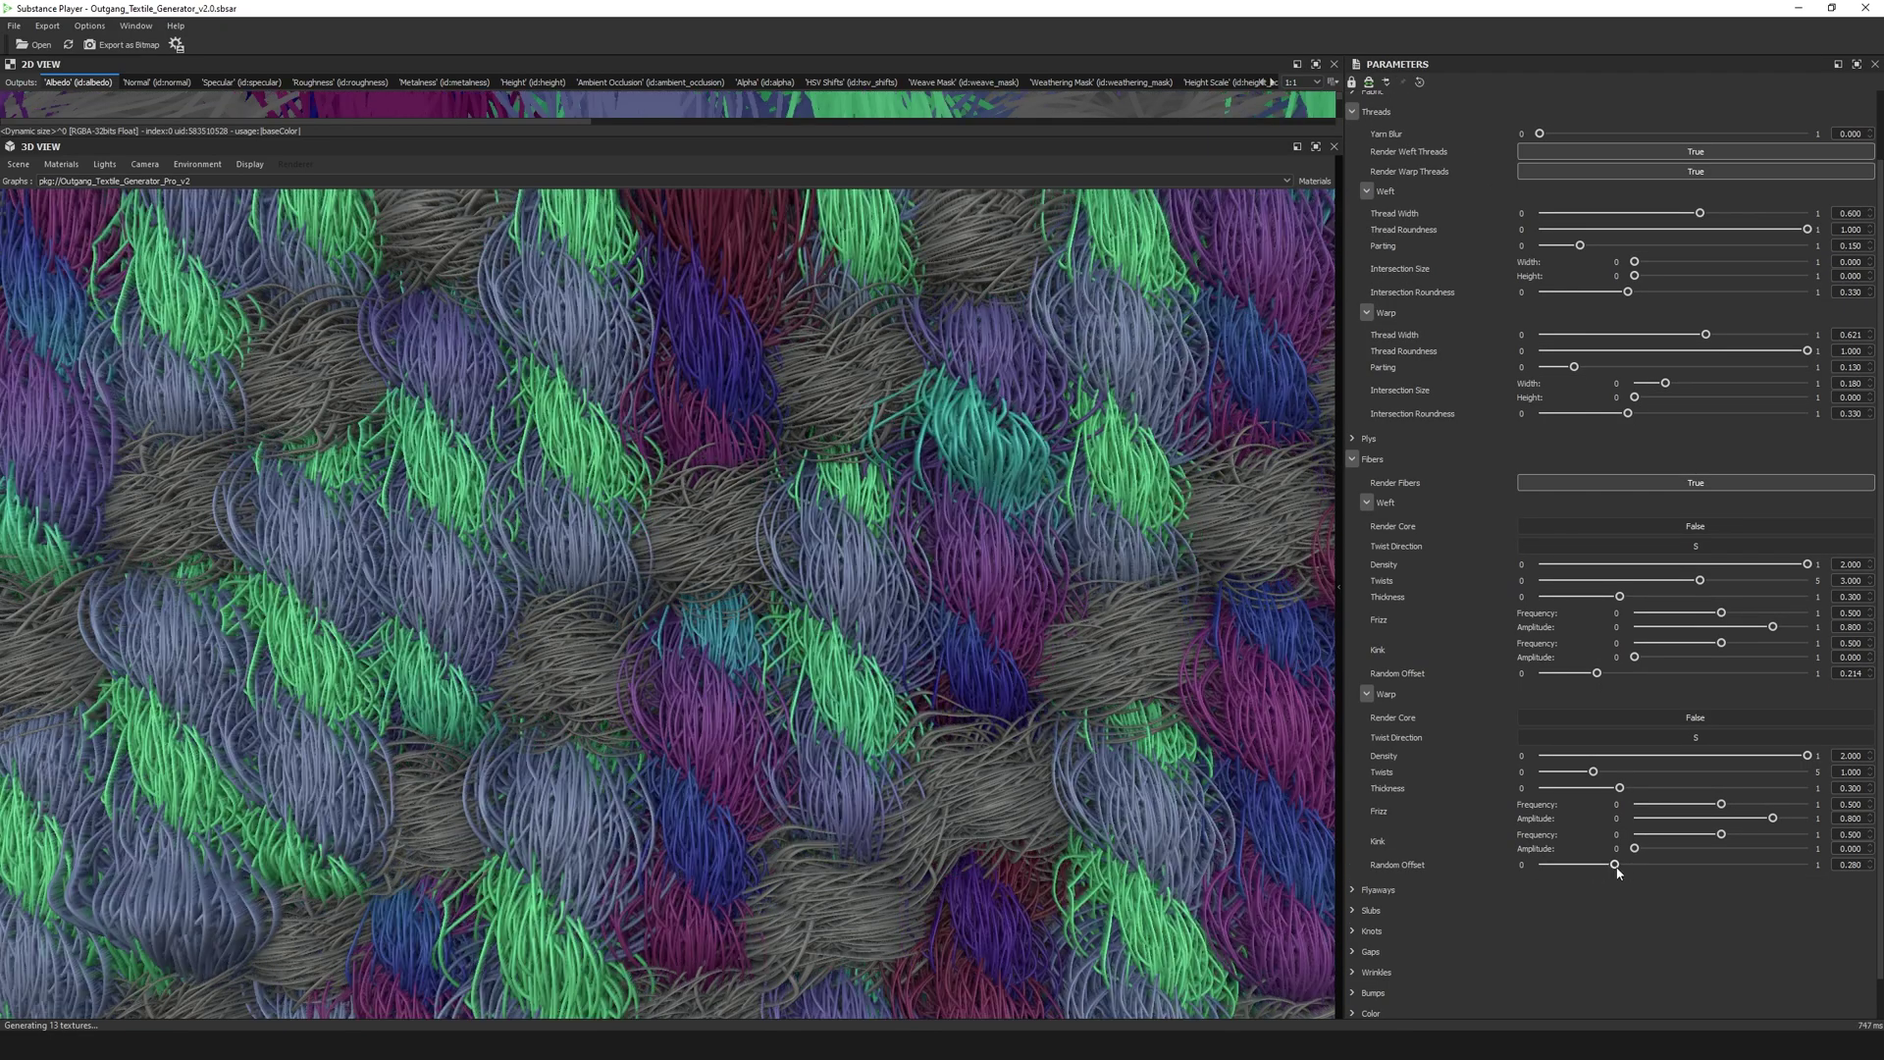
pyautogui.click(1745, 864)
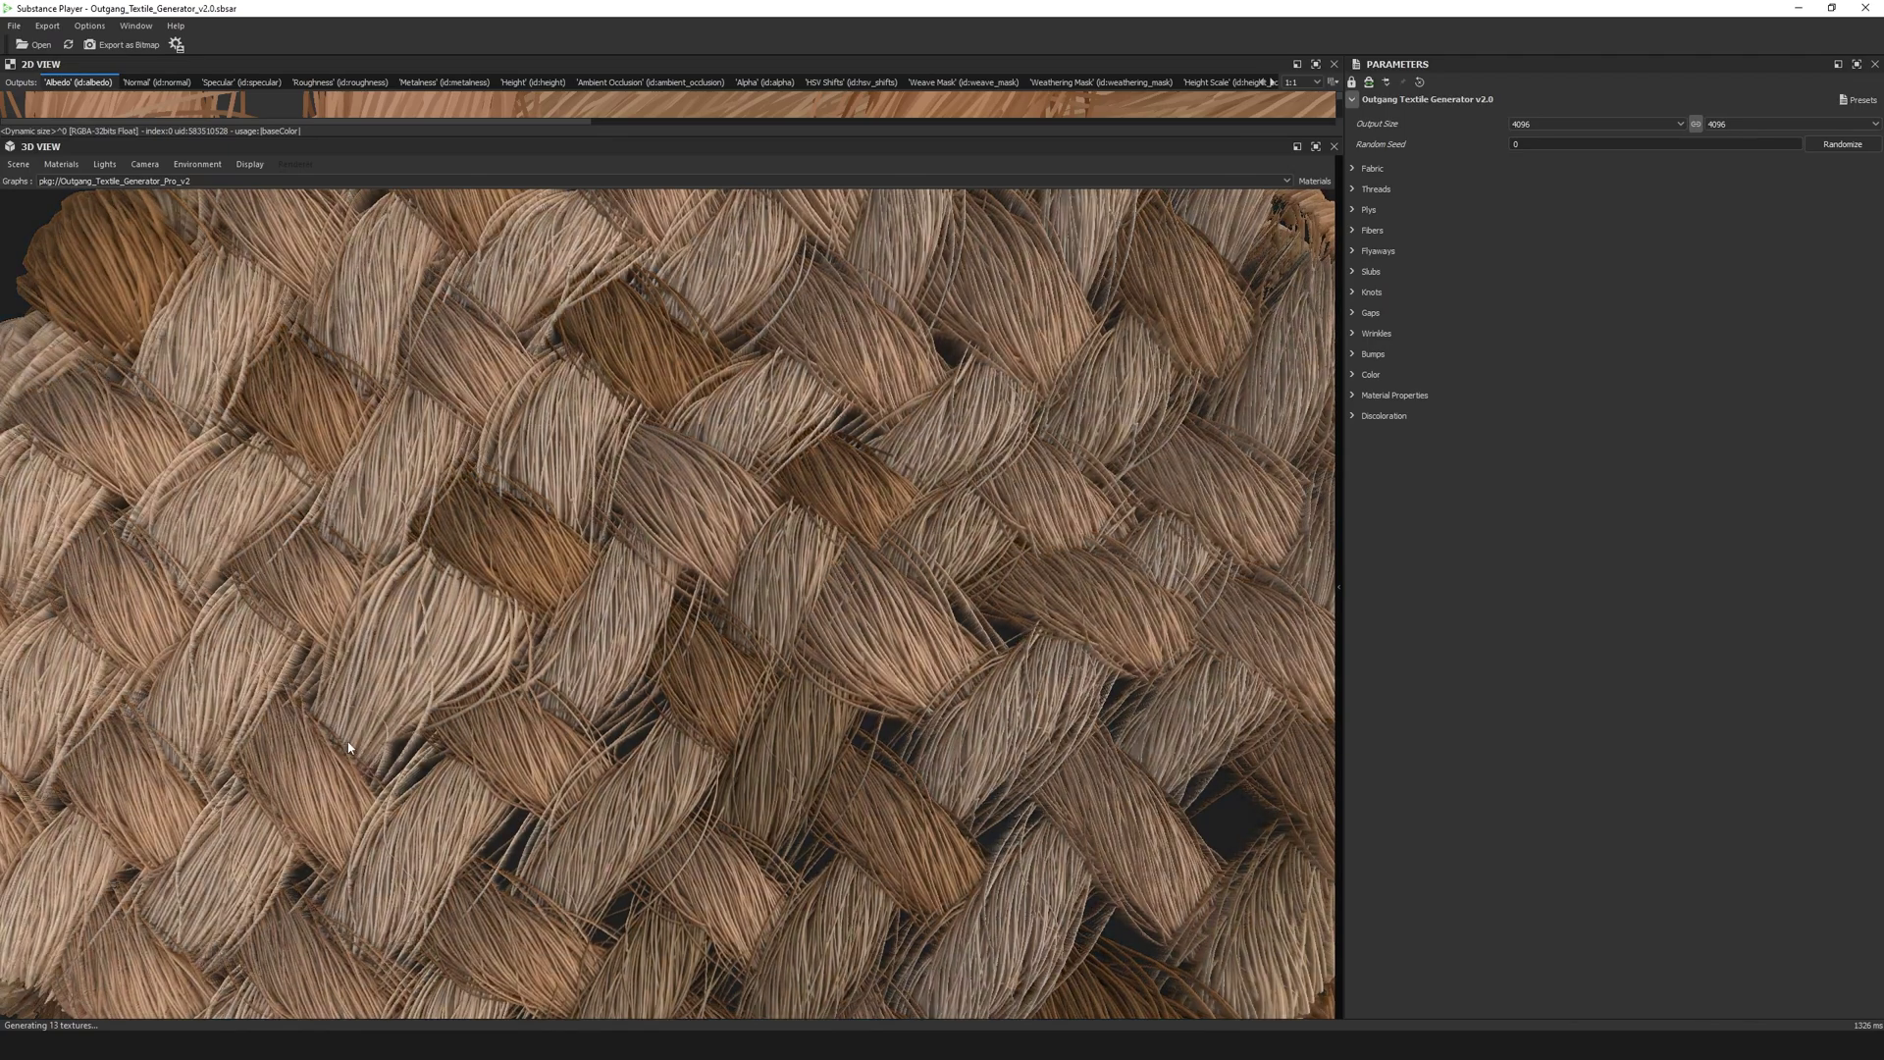
# Set Render Flyaways to False and back to True, then orbit to view the fabric from a corner.
pyautogui.click(1352, 250)
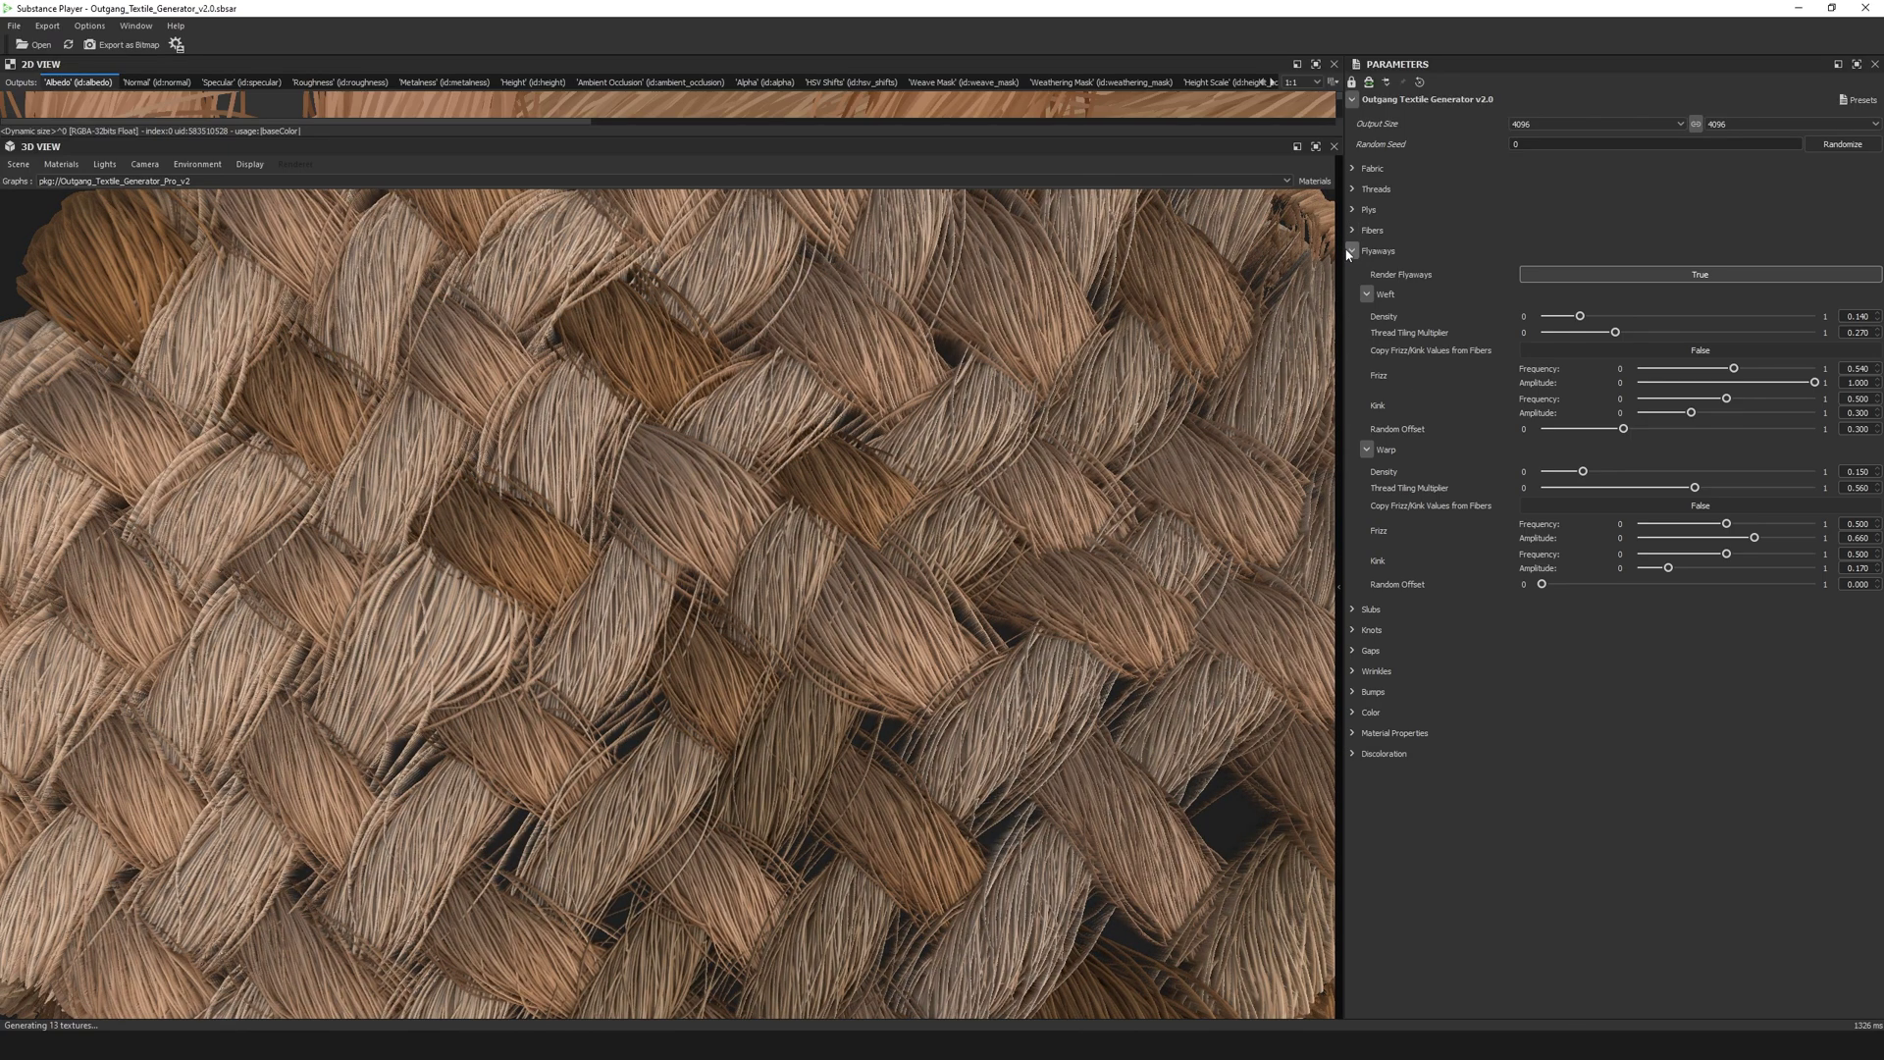
pyautogui.click(1533, 276)
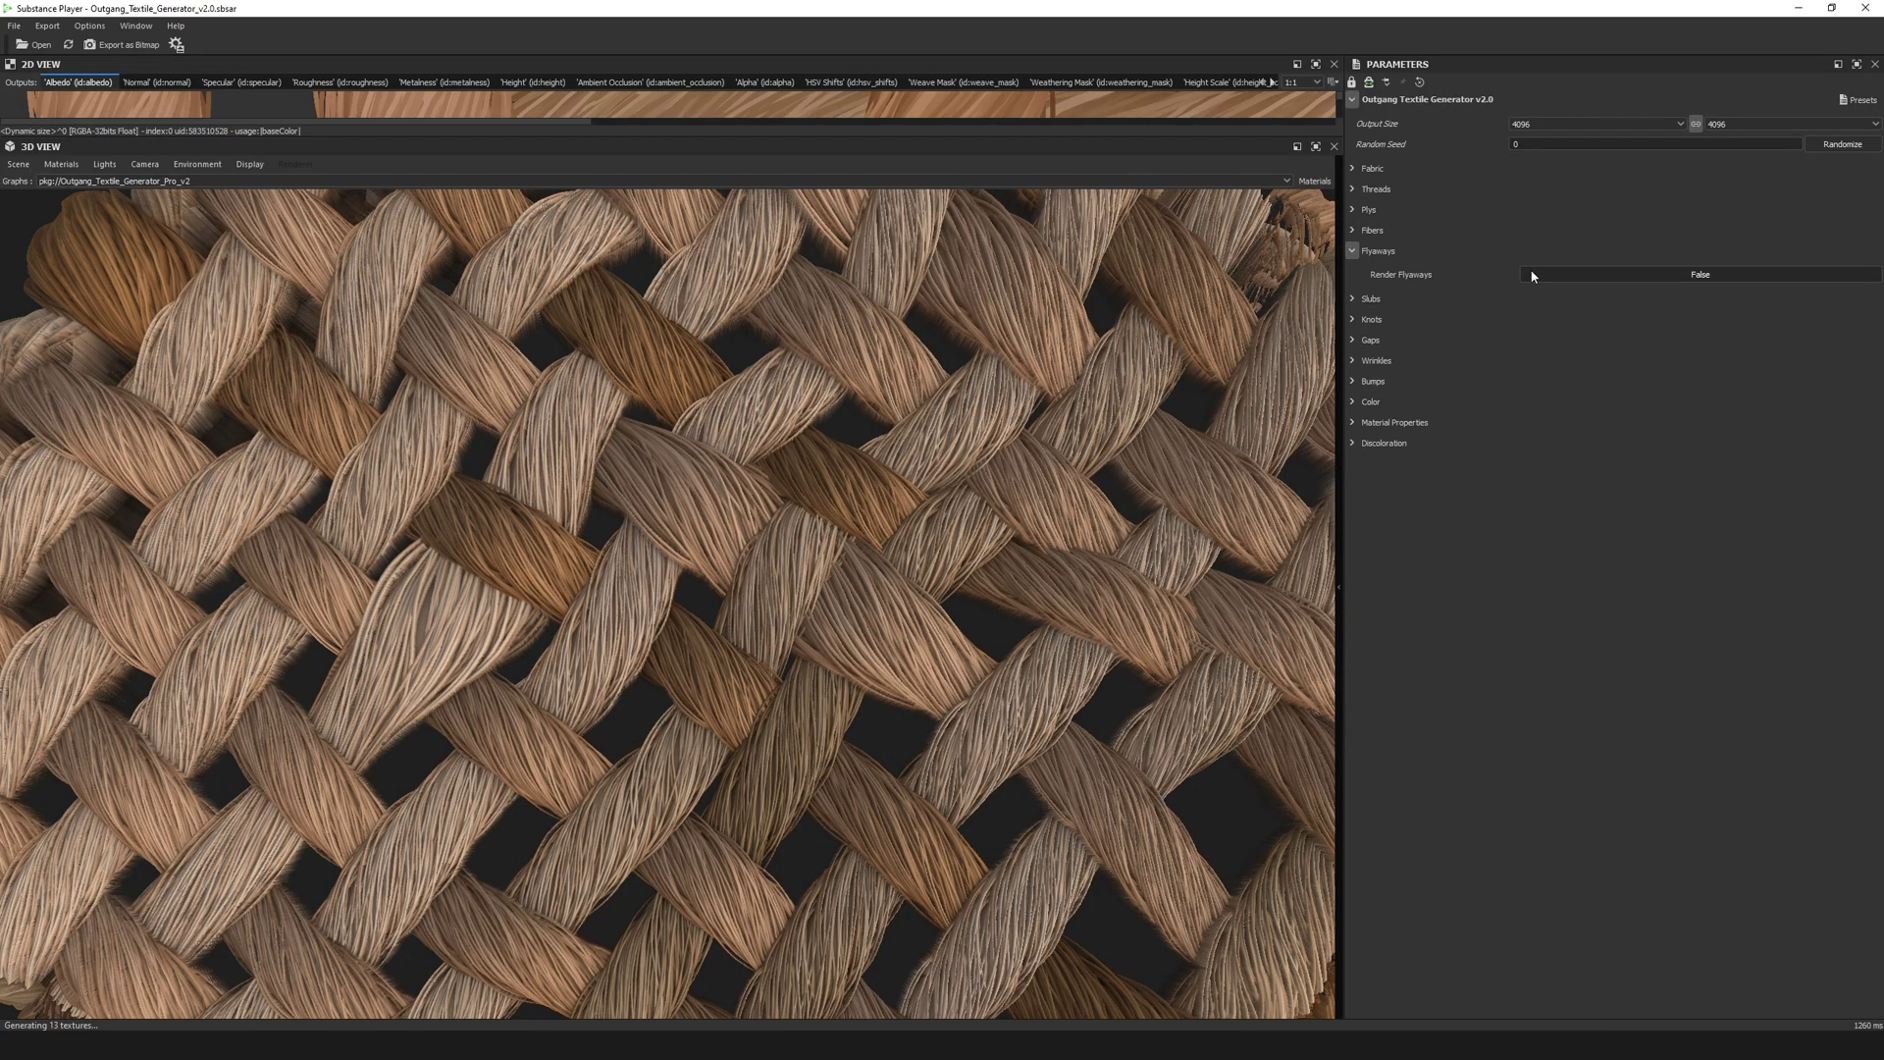
pyautogui.hotkey('ctrl', 'z')
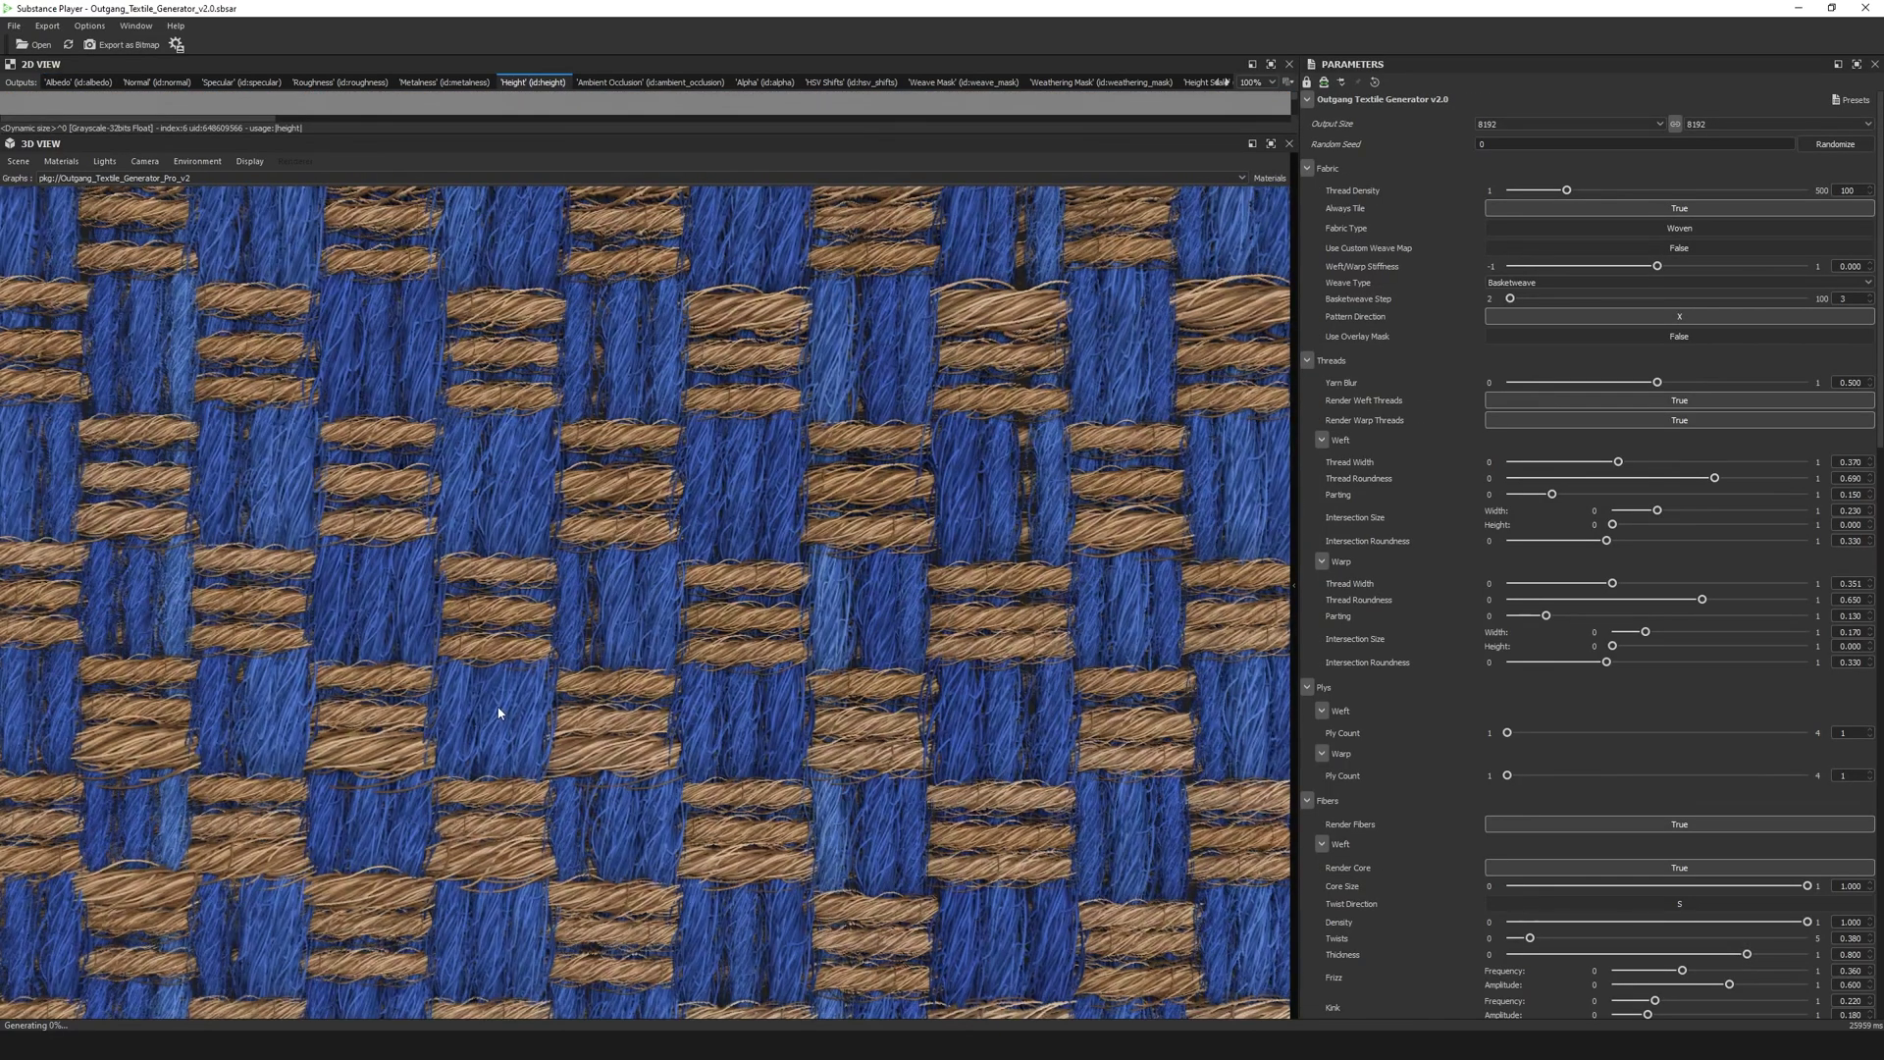
pyautogui.scroll(-5, 516, 706)
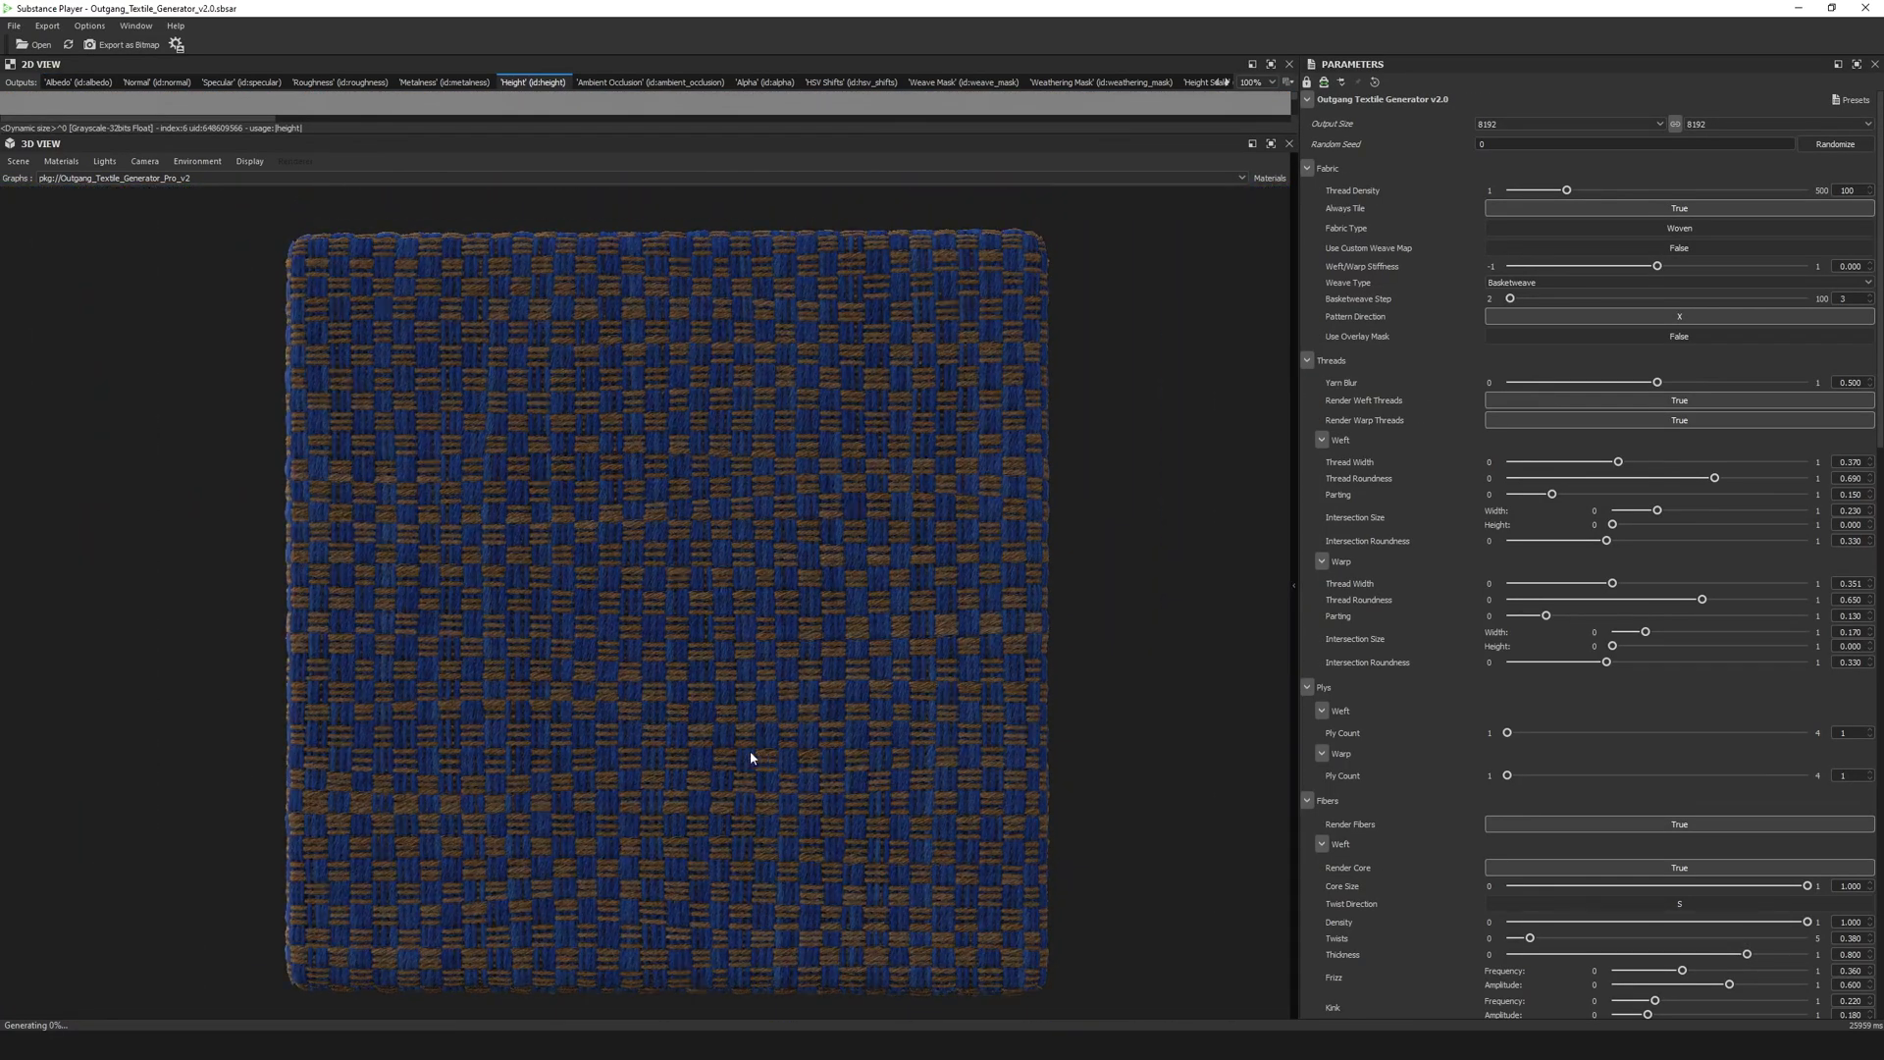
pyautogui.moveTo(608, 761); pyautogui.dragTo(686, 652)
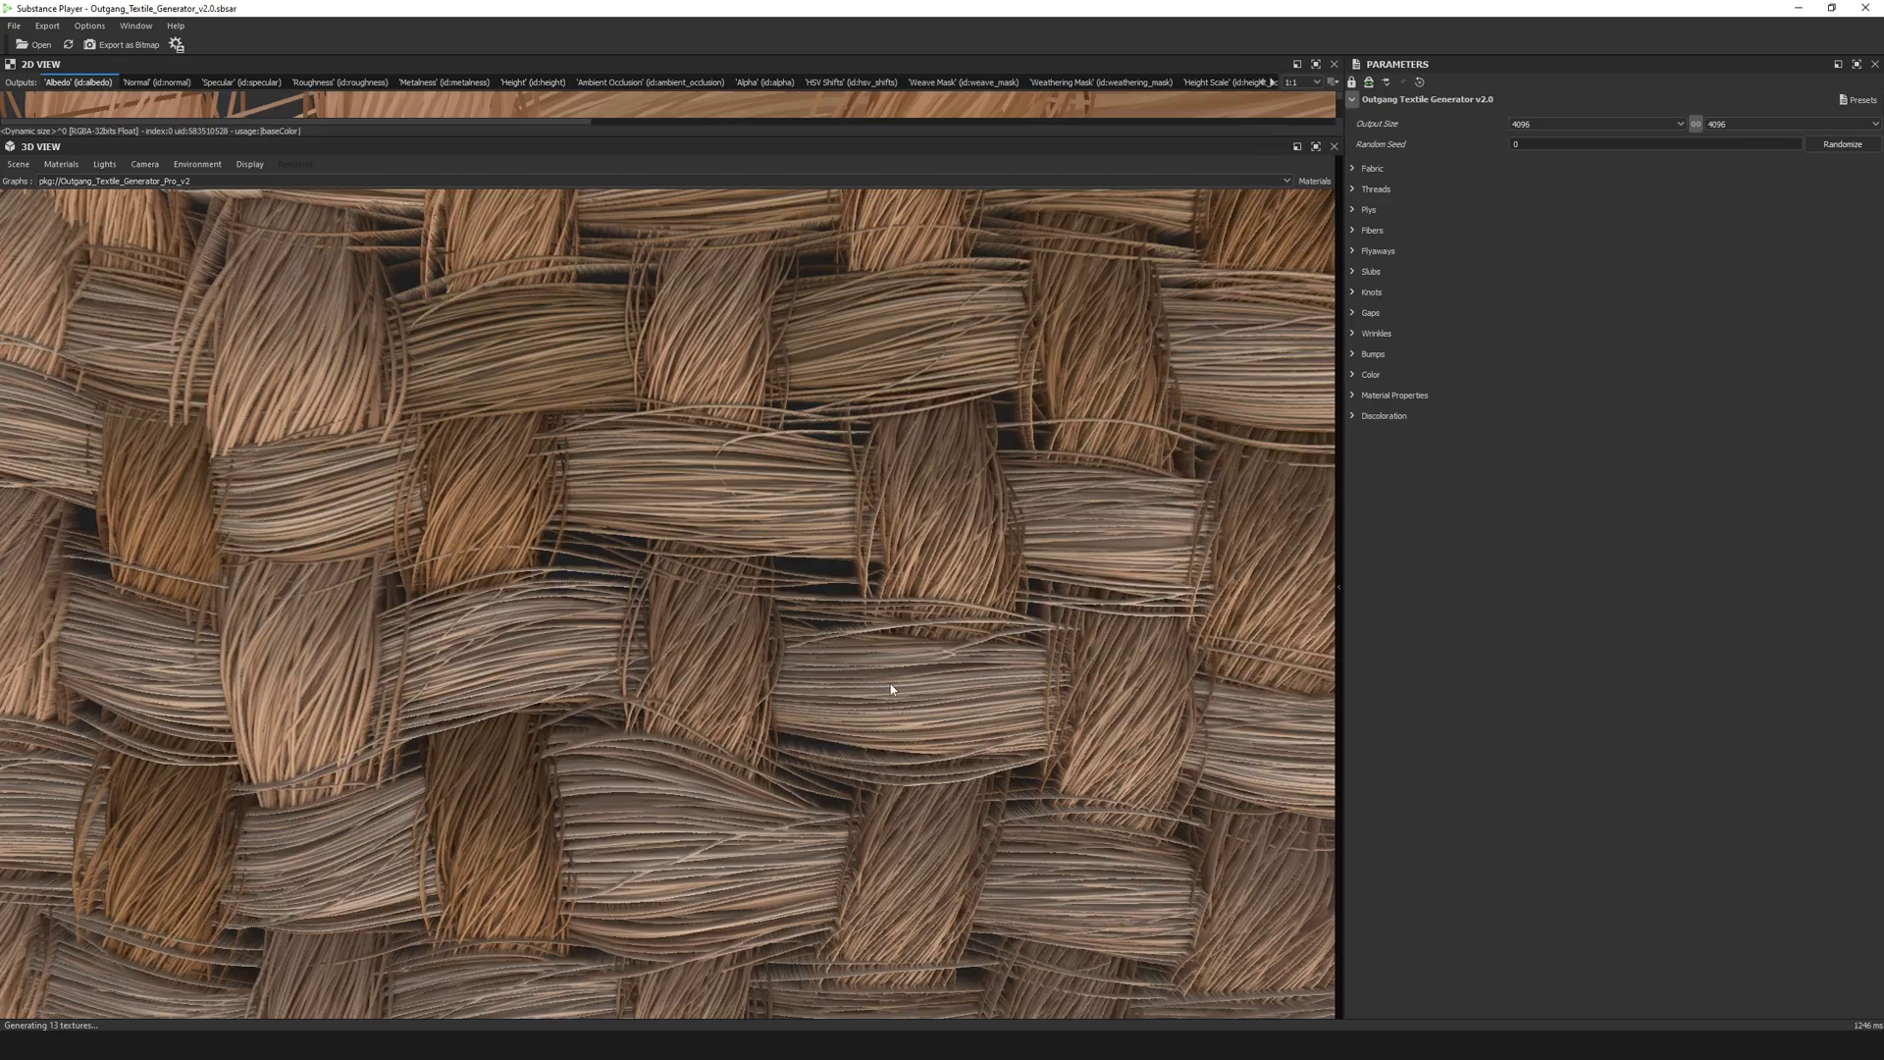
# Expand the Fibers section and its Warp group in the Parameters panel.
pyautogui.click(1359, 232)
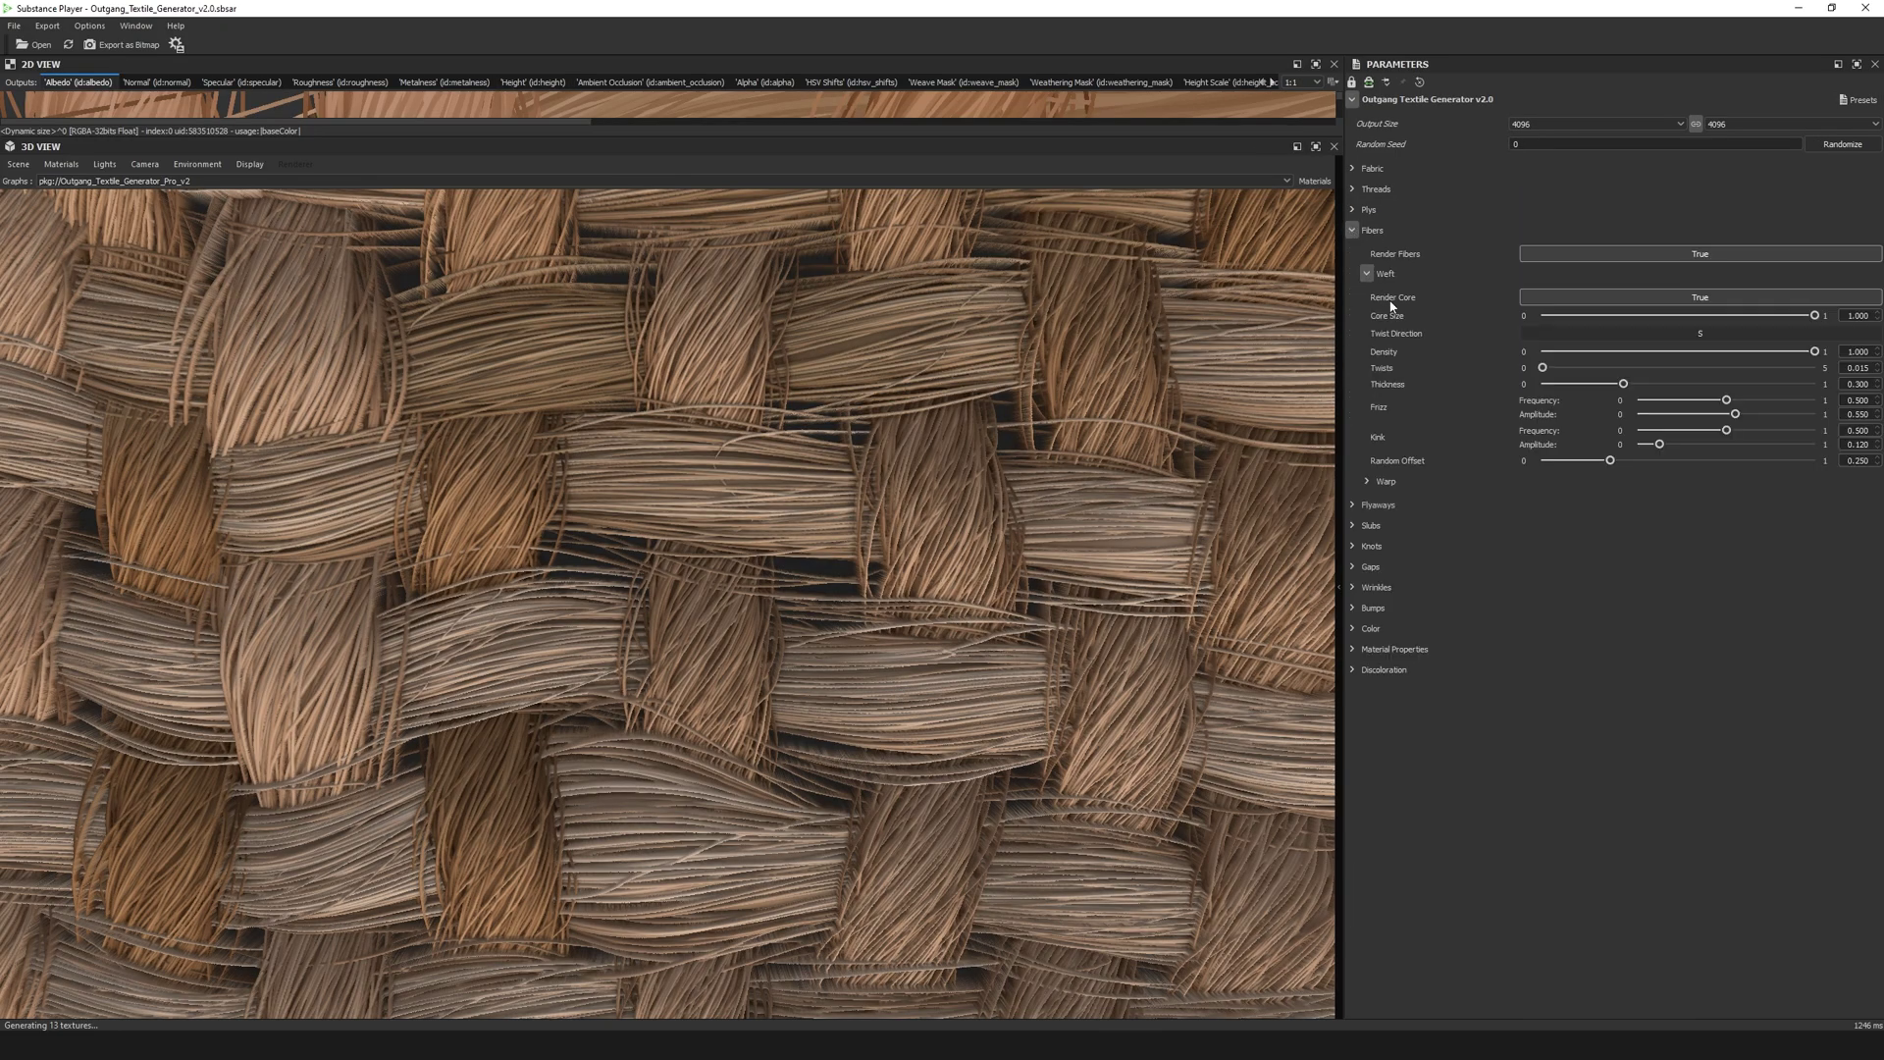
pyautogui.click(1367, 481)
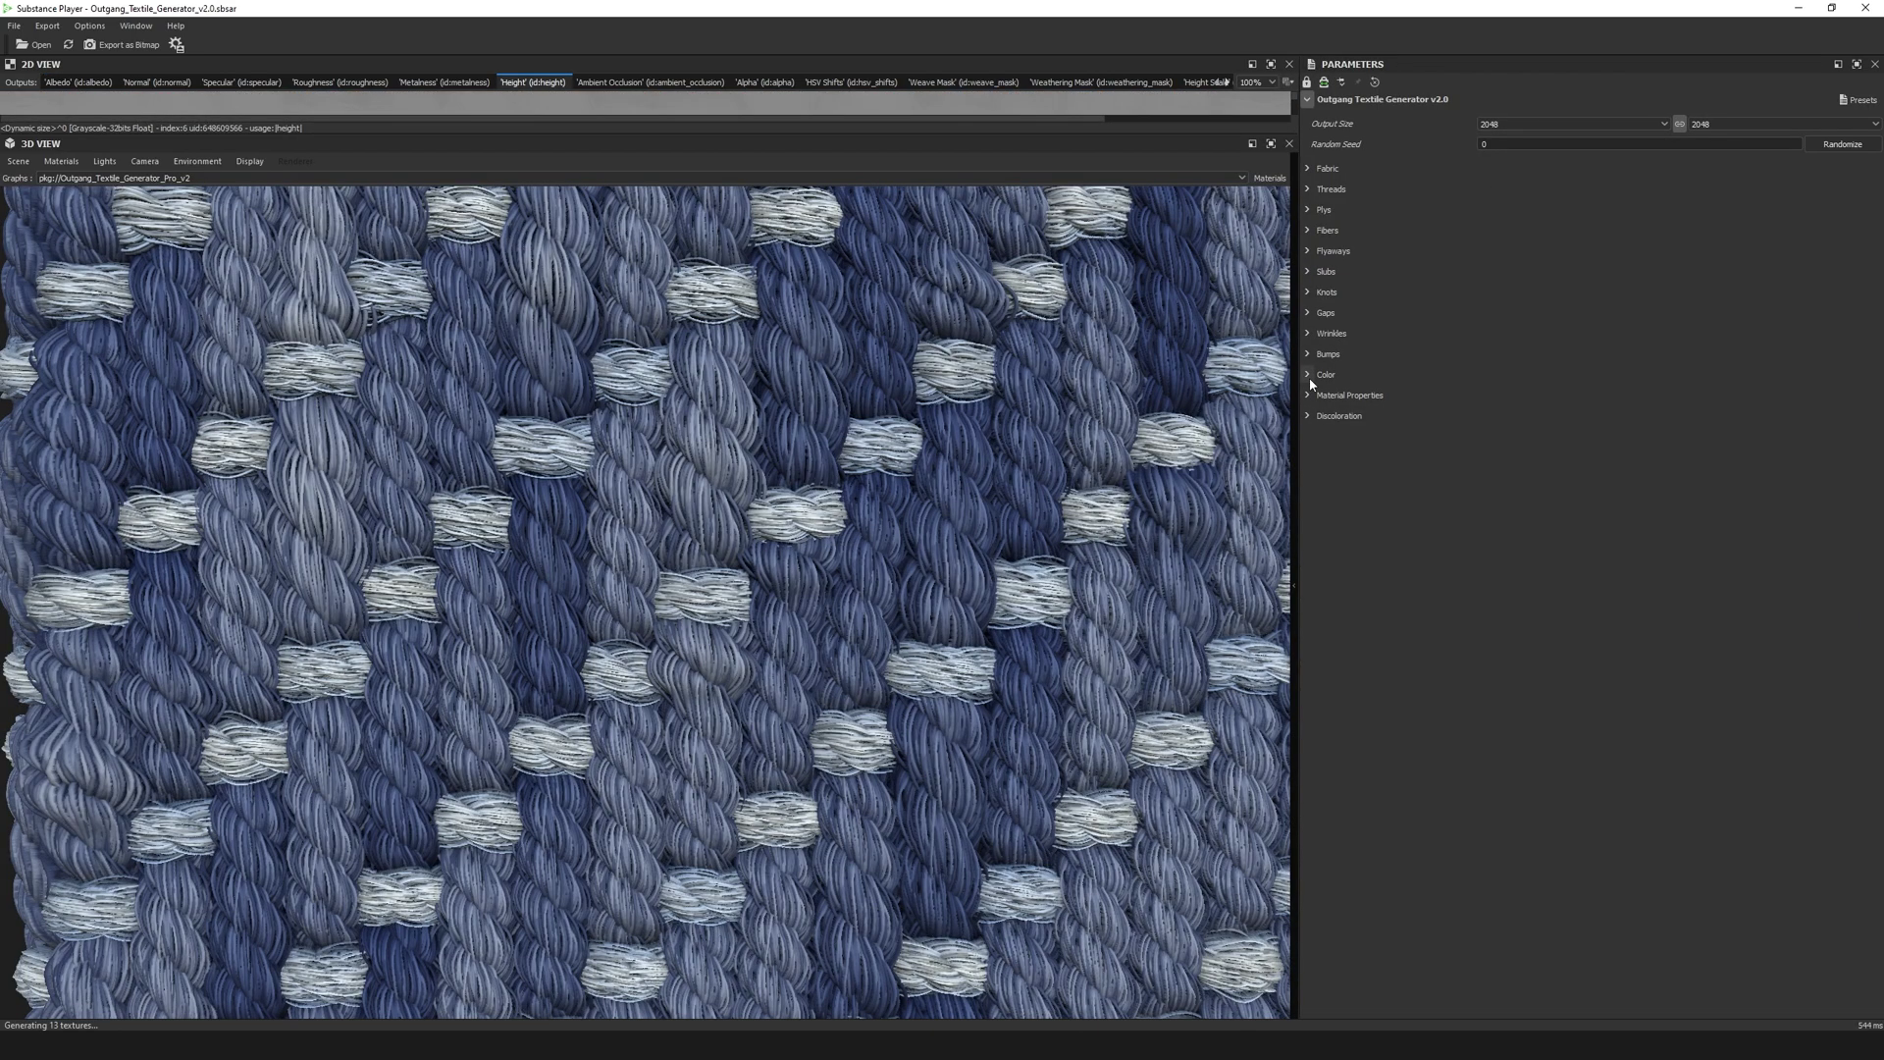
# Pick a darker brown for Warp Color 1 and set Warp Color Mode to Multitone.
pyautogui.click(1309, 376)
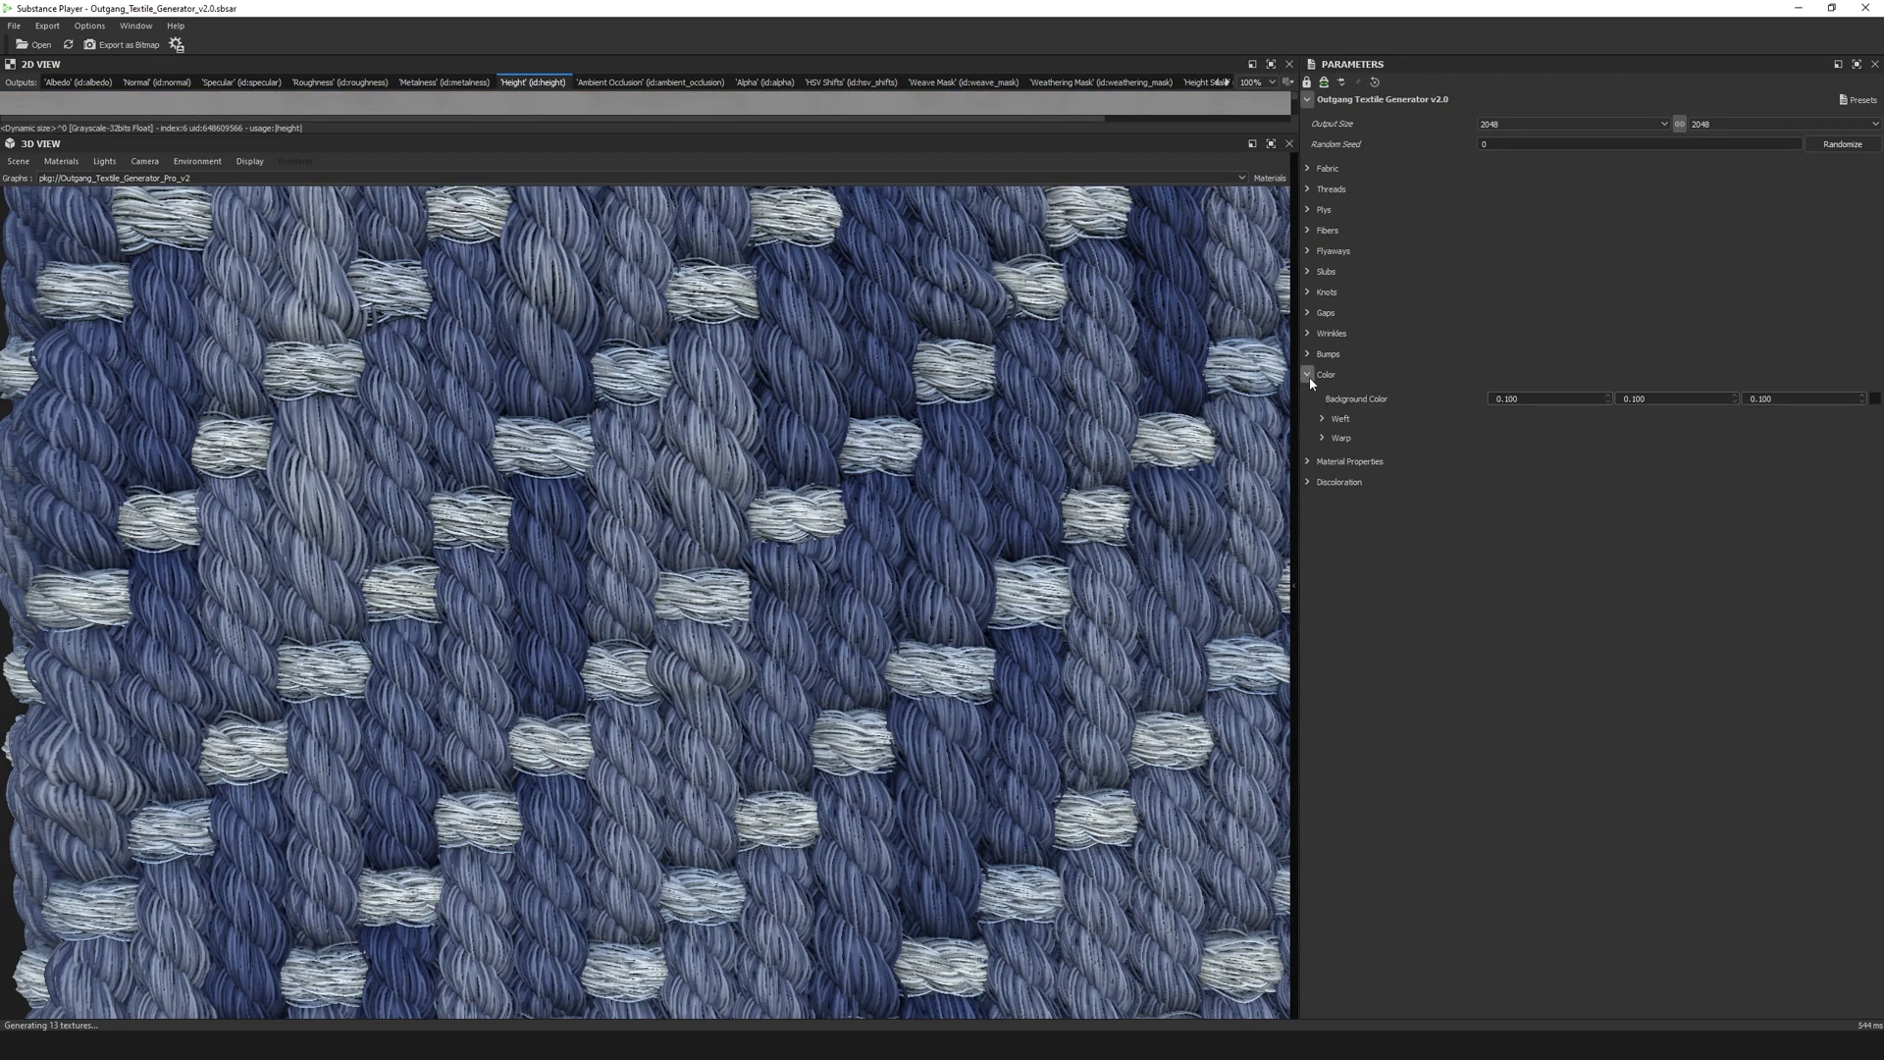
pyautogui.click(1321, 438)
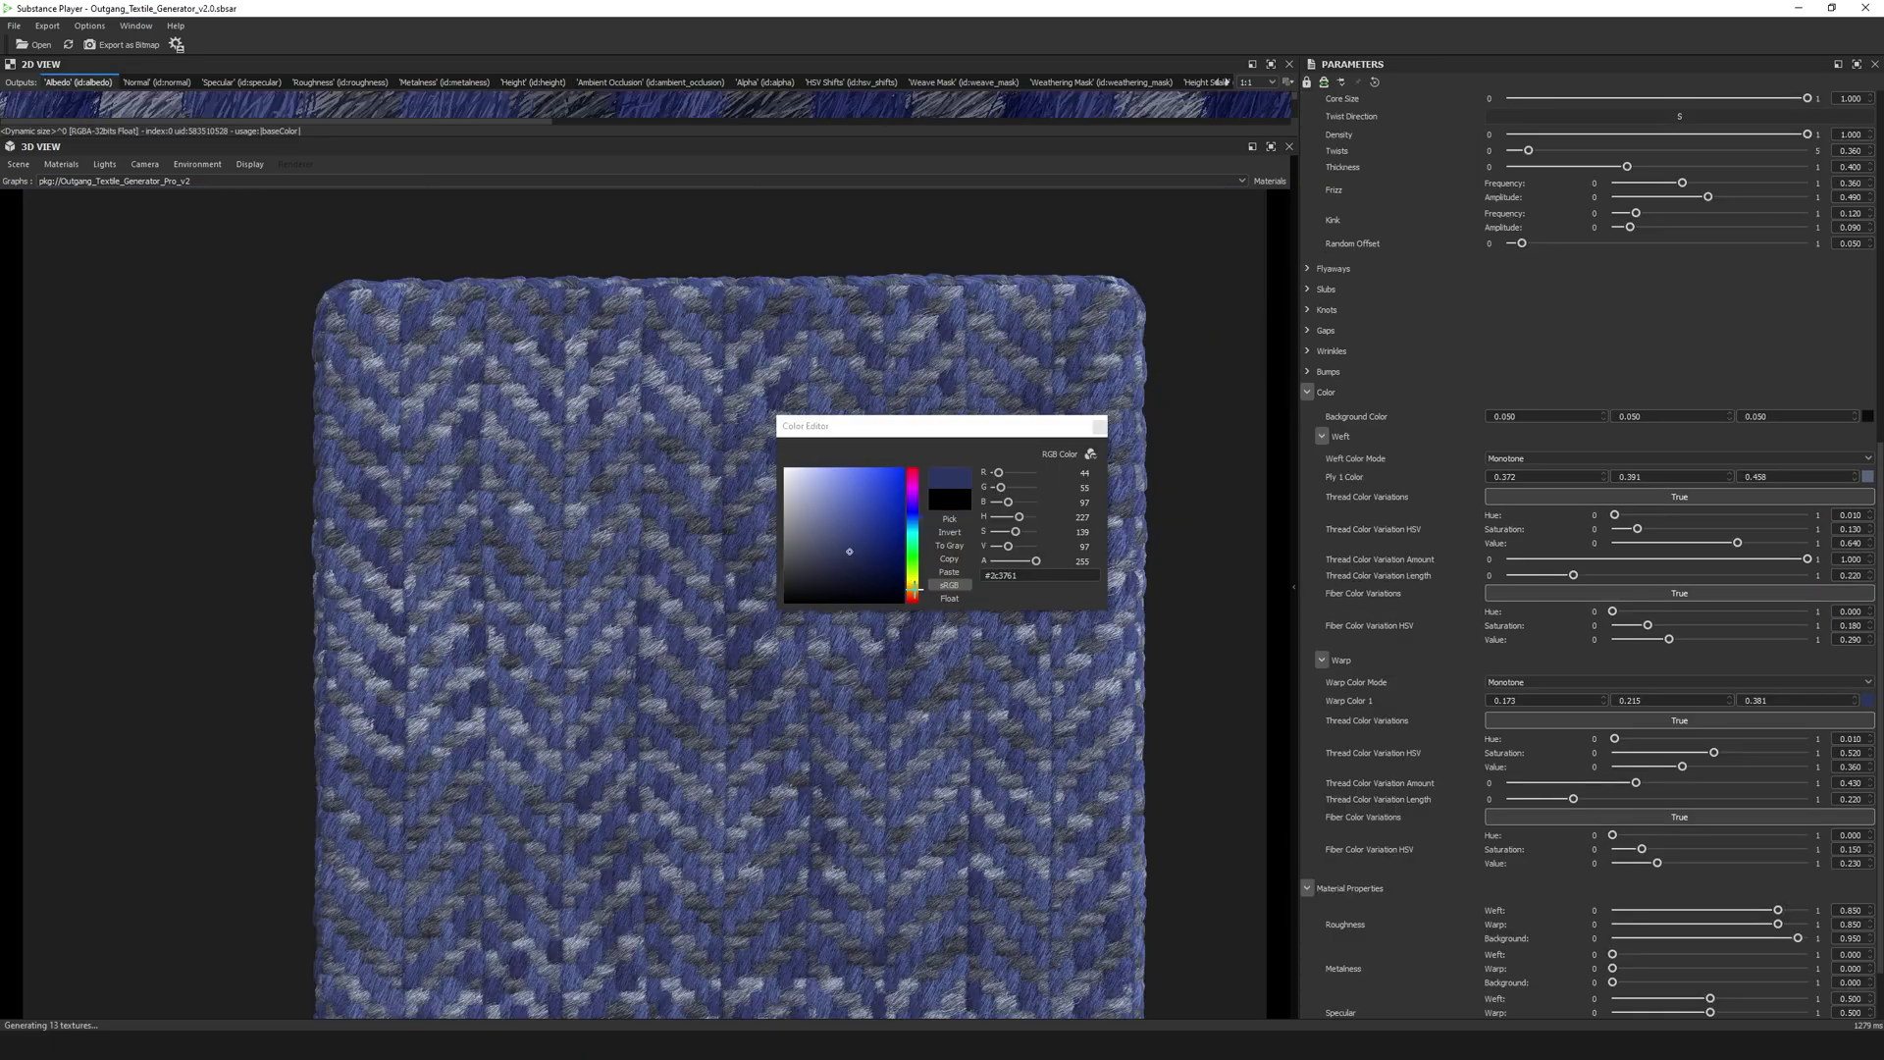
pyautogui.click(912, 588)
pyautogui.click(859, 571)
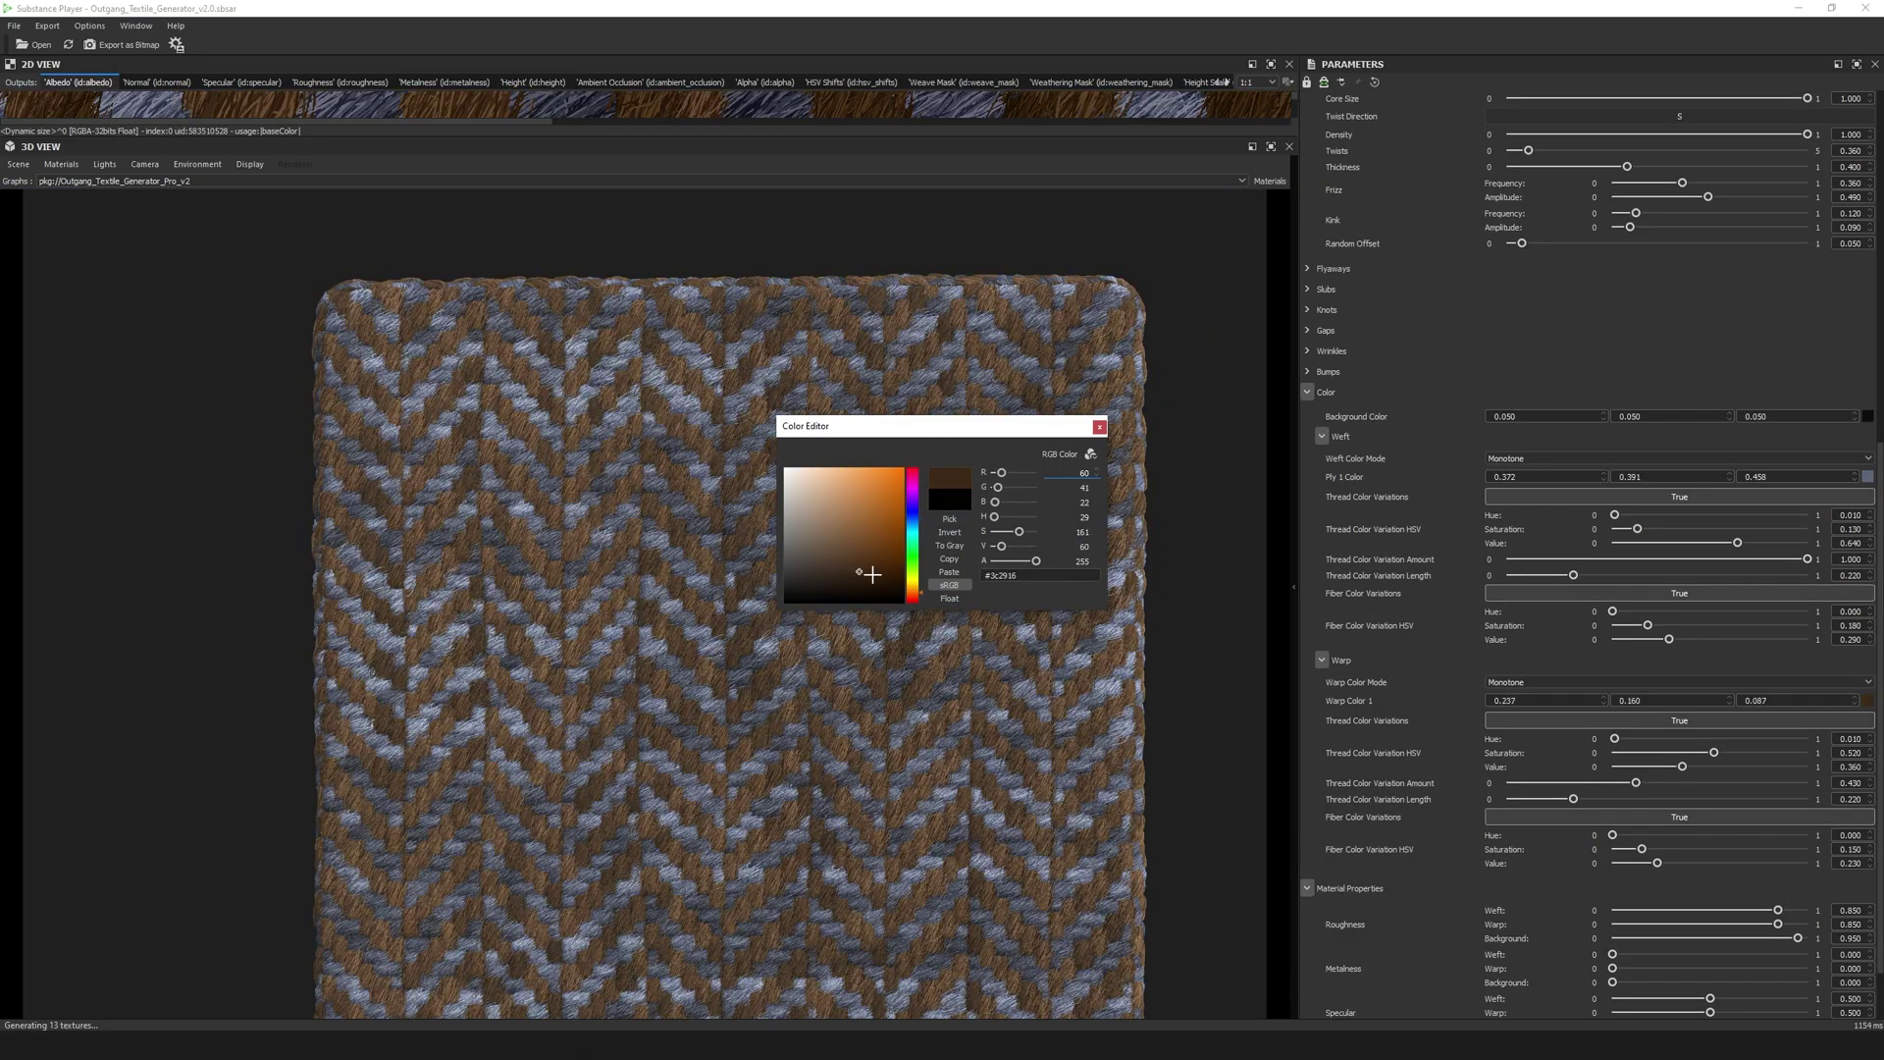
pyautogui.click(891, 565)
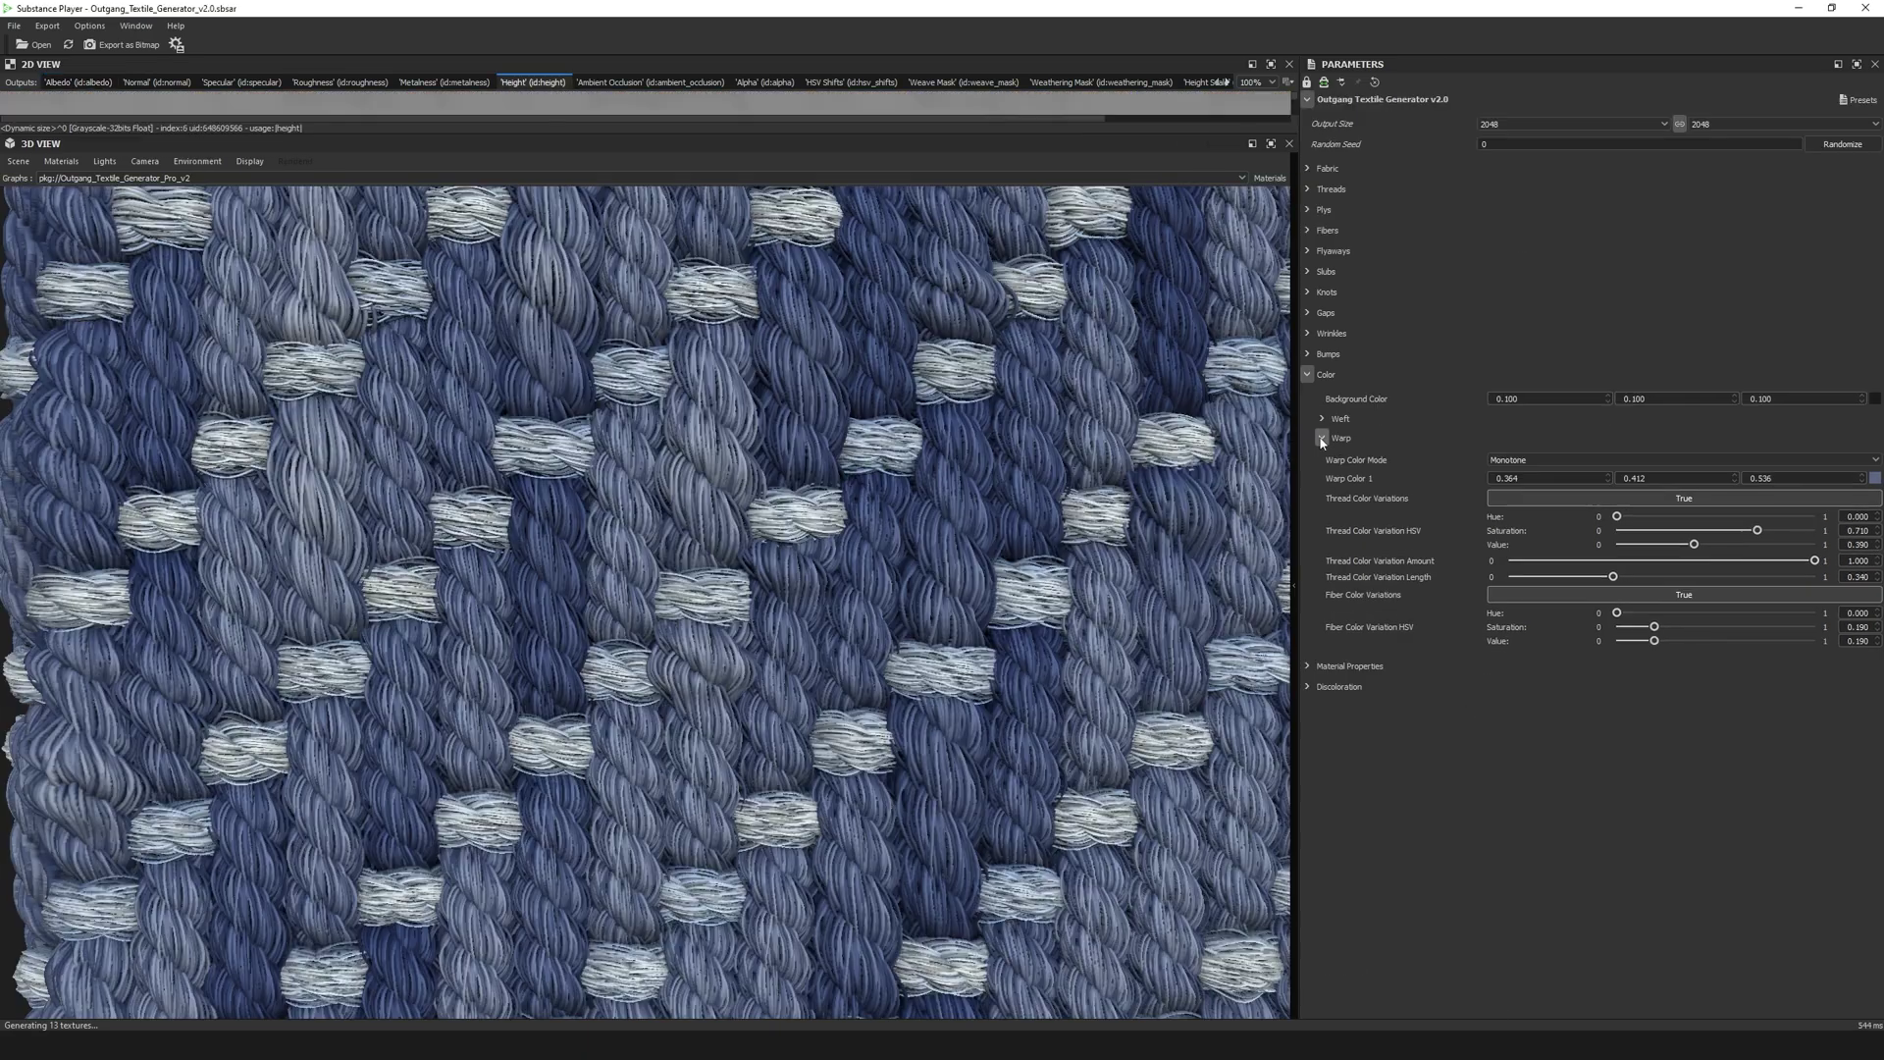
pyautogui.click(1512, 460)
pyautogui.click(1509, 487)
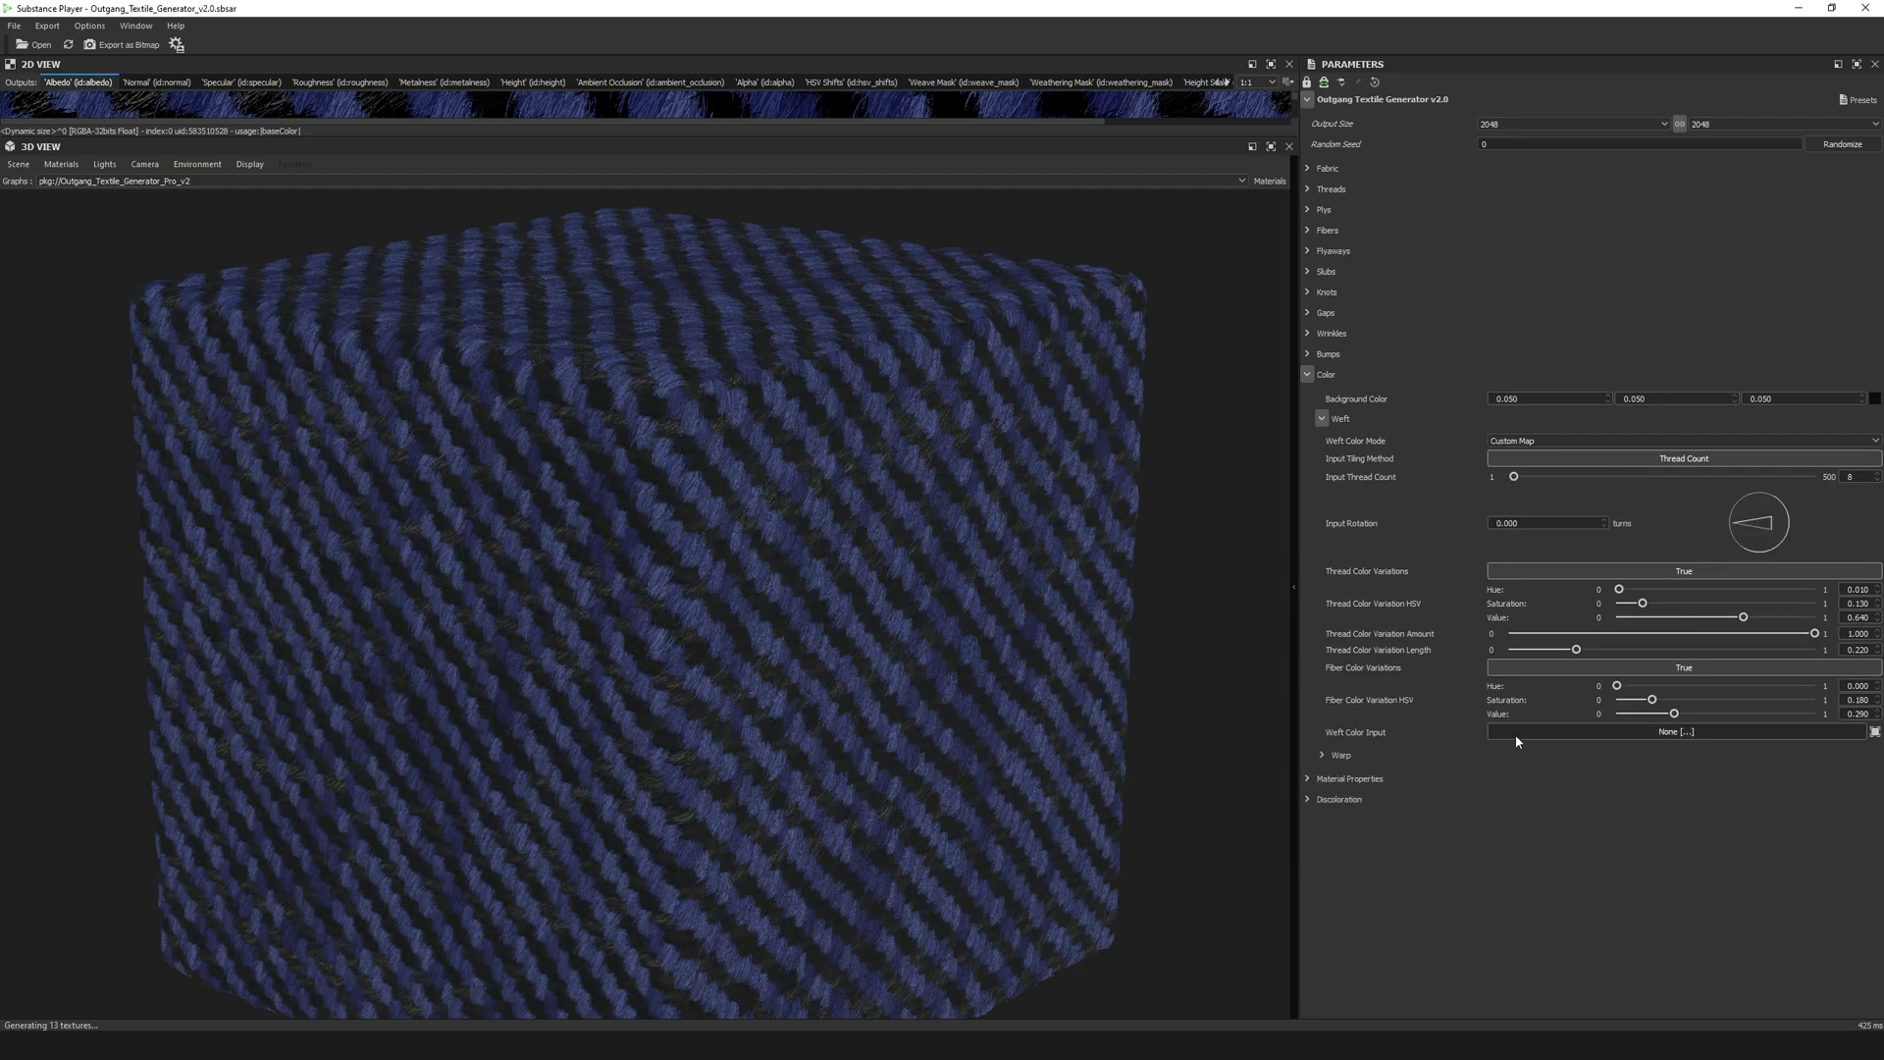
# Load tweed.png as the custom colour map for both the weft and warp threads.
pyautogui.click(1516, 734)
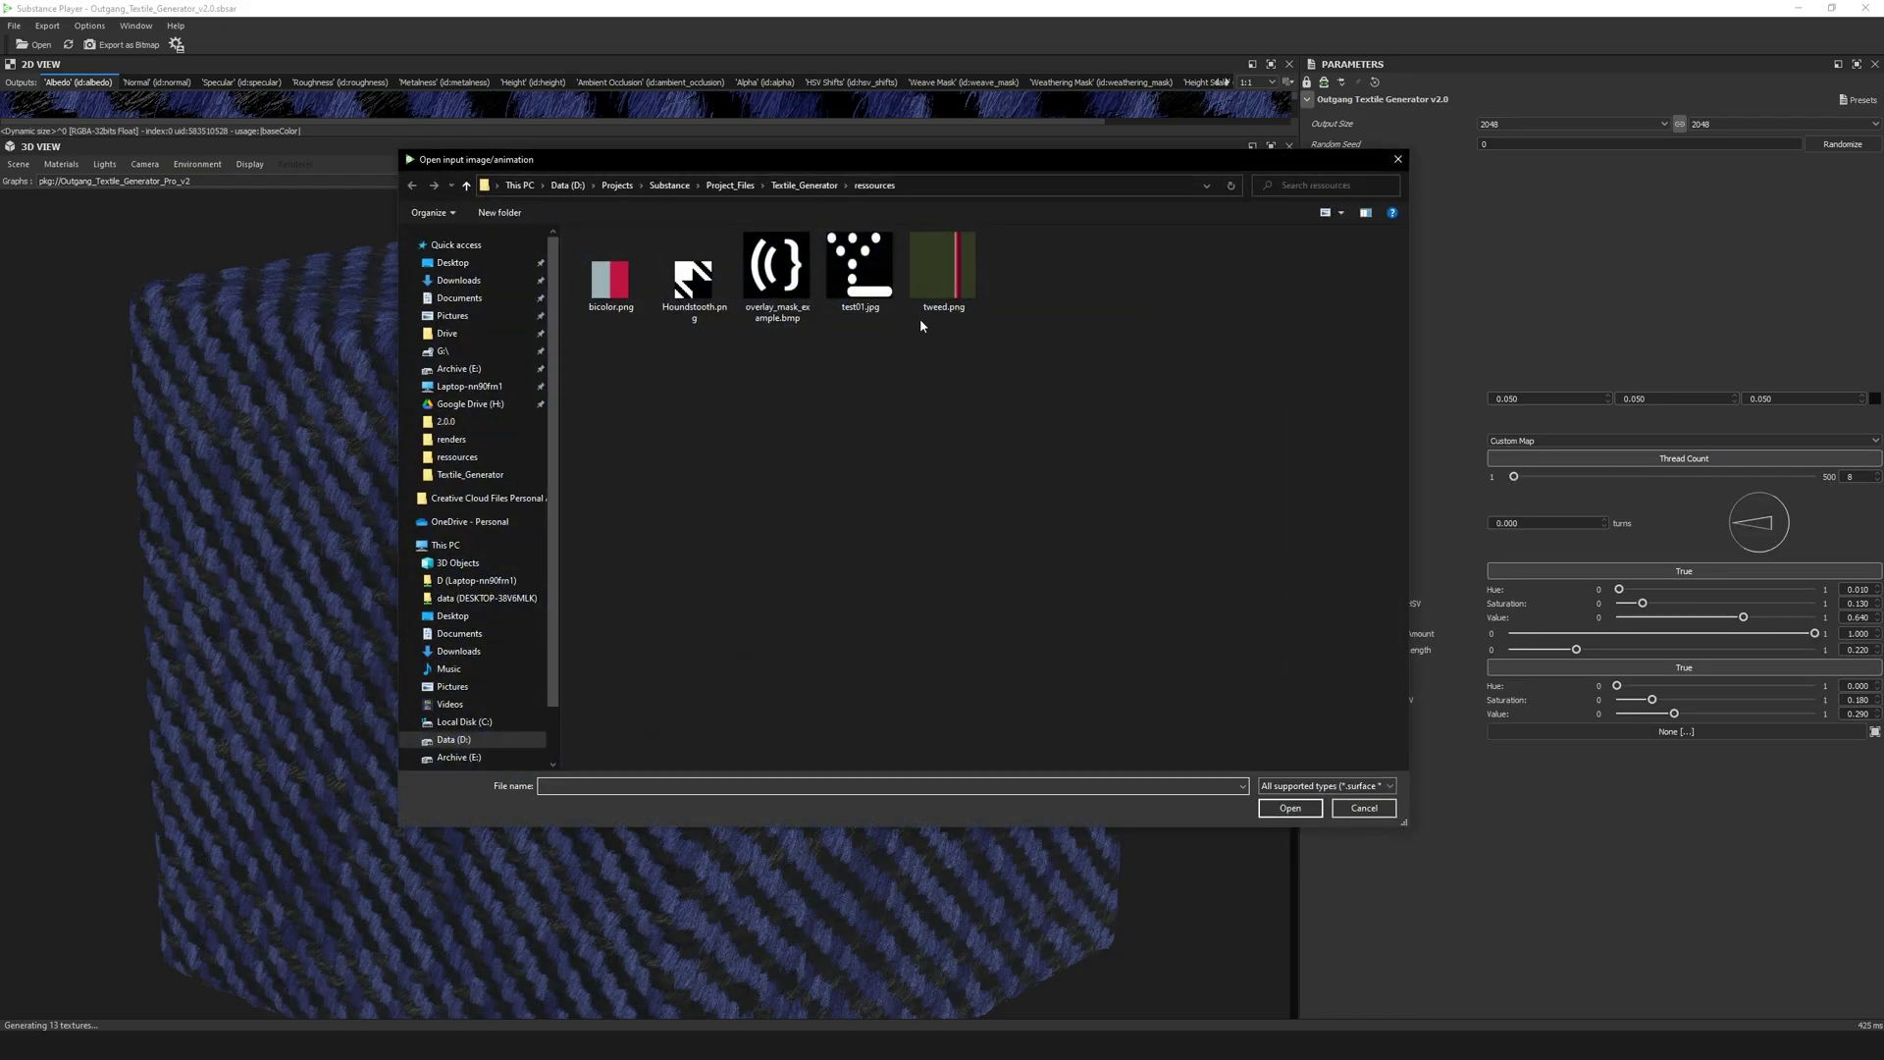
pyautogui.doubleClick(944, 287)
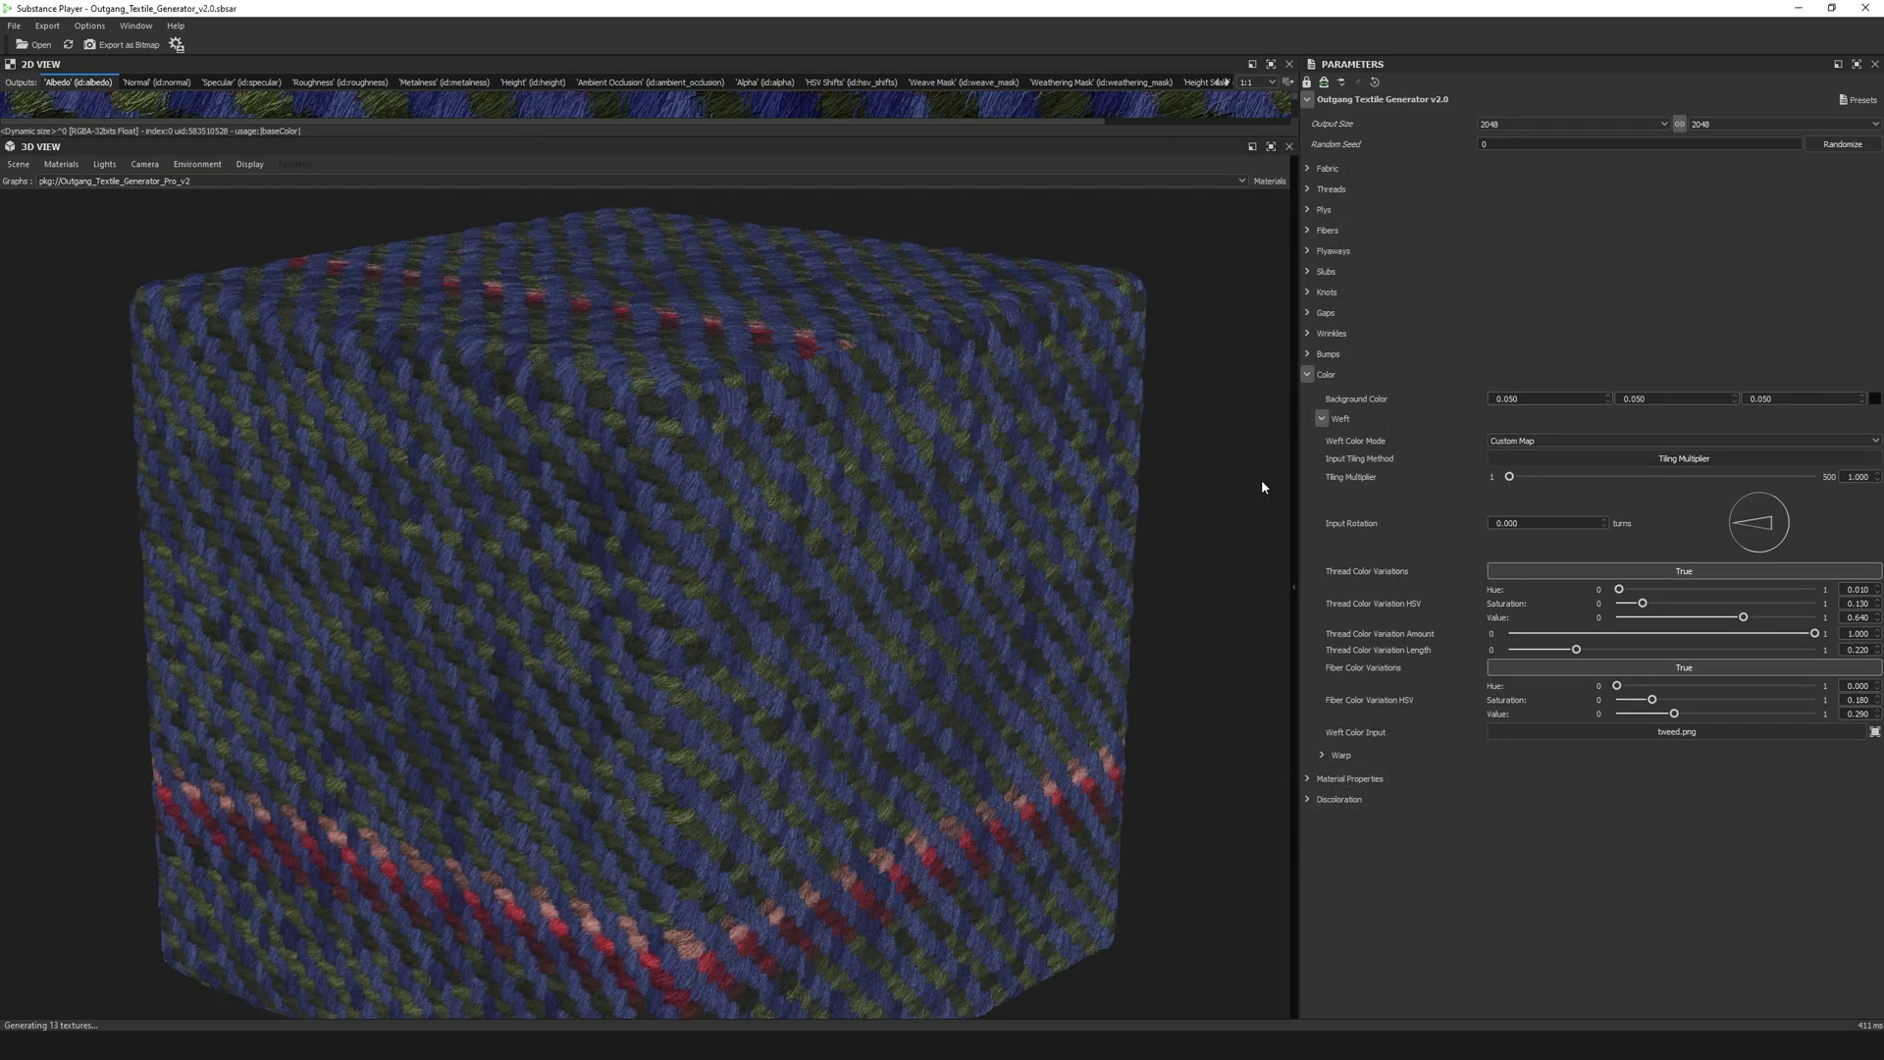
pyautogui.click(1322, 754)
pyautogui.click(1512, 776)
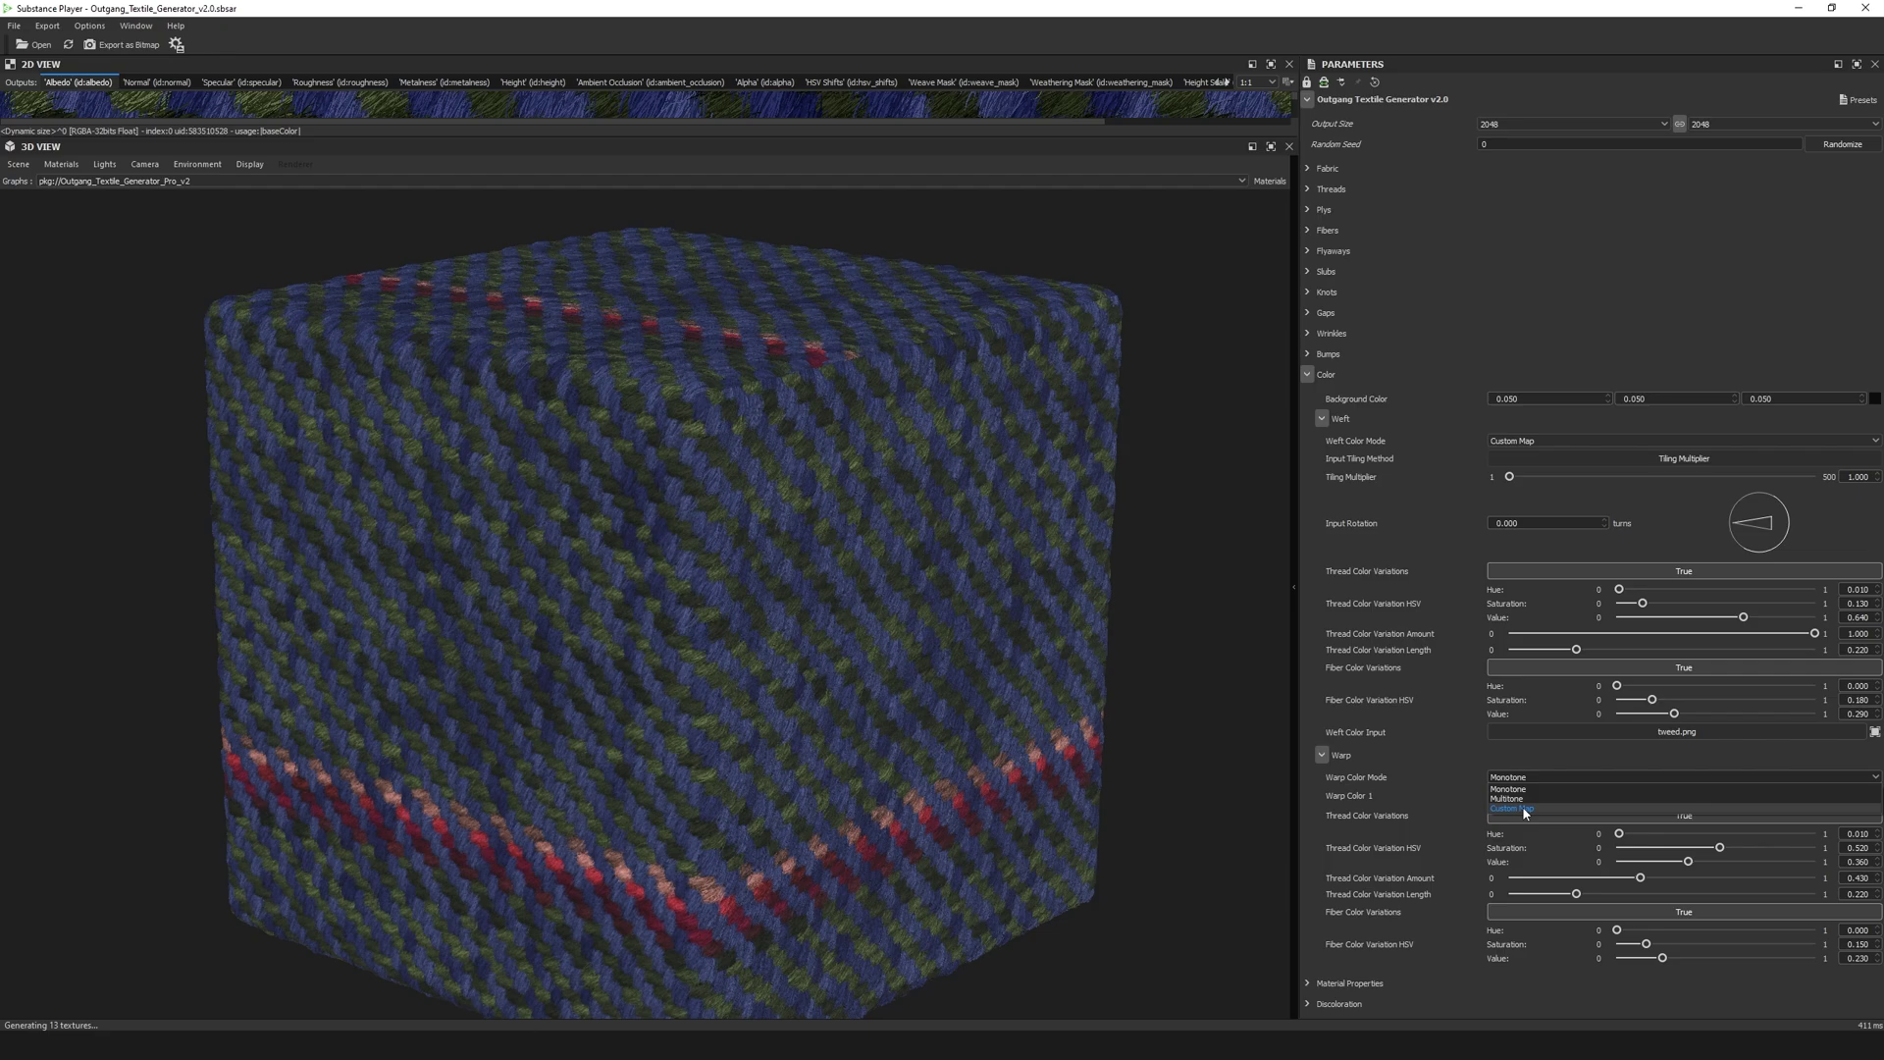
pyautogui.click(1522, 805)
pyautogui.click(1509, 952)
pyautogui.doubleClick(944, 285)
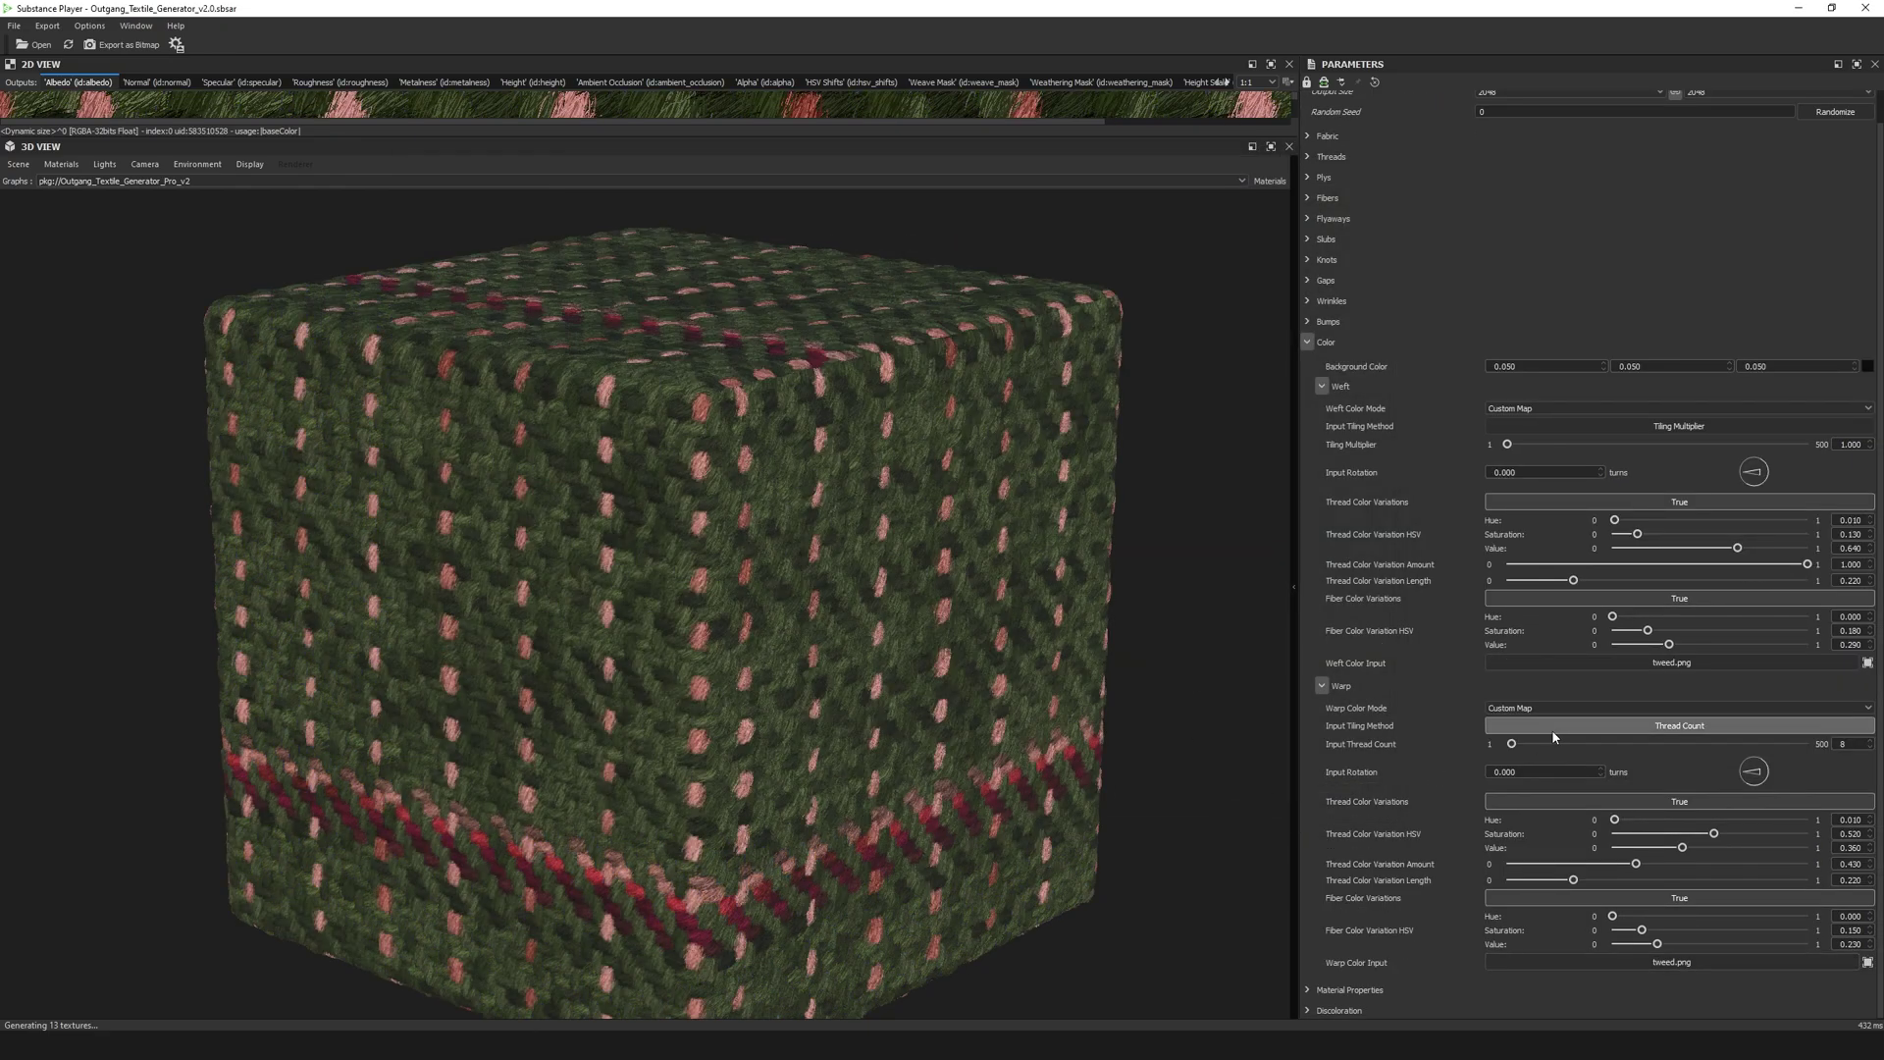
# Set the Thread Density to 100.
pyautogui.click(1551, 729)
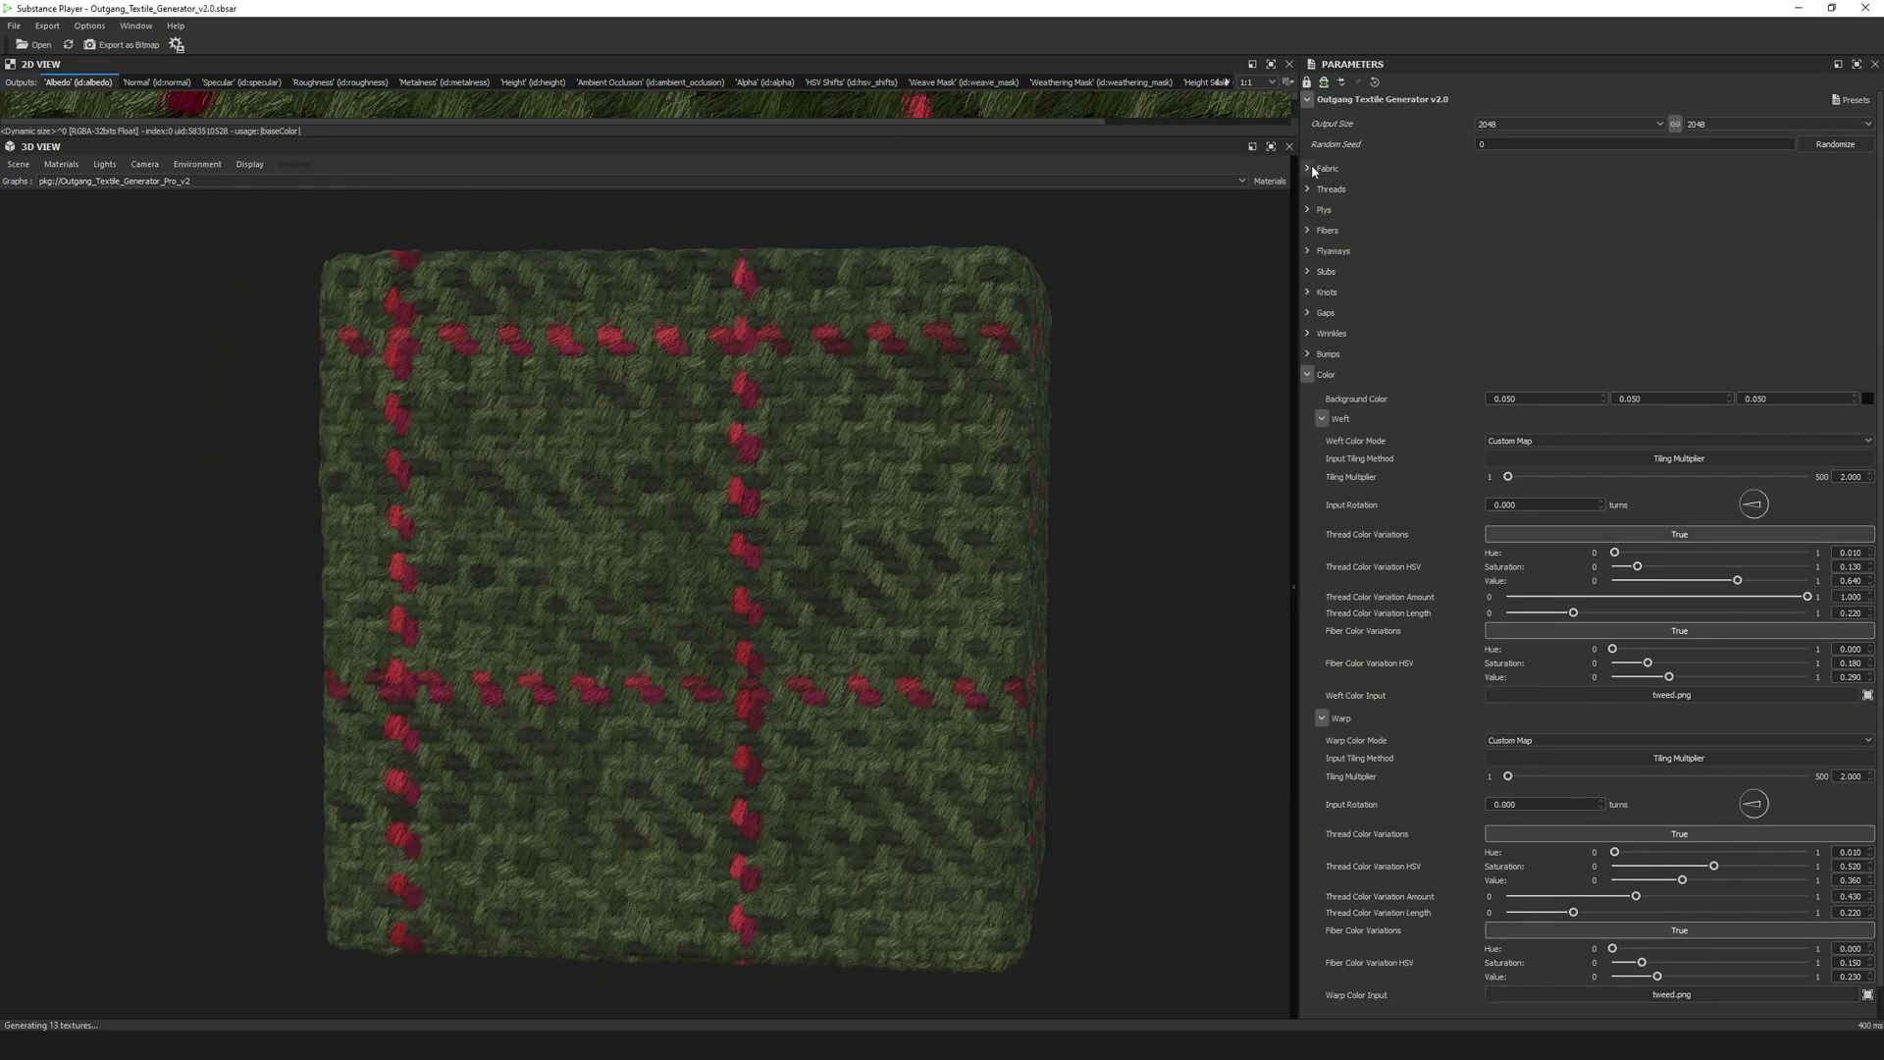
pyautogui.doubleClick(1845, 190)
pyautogui.press('Return')
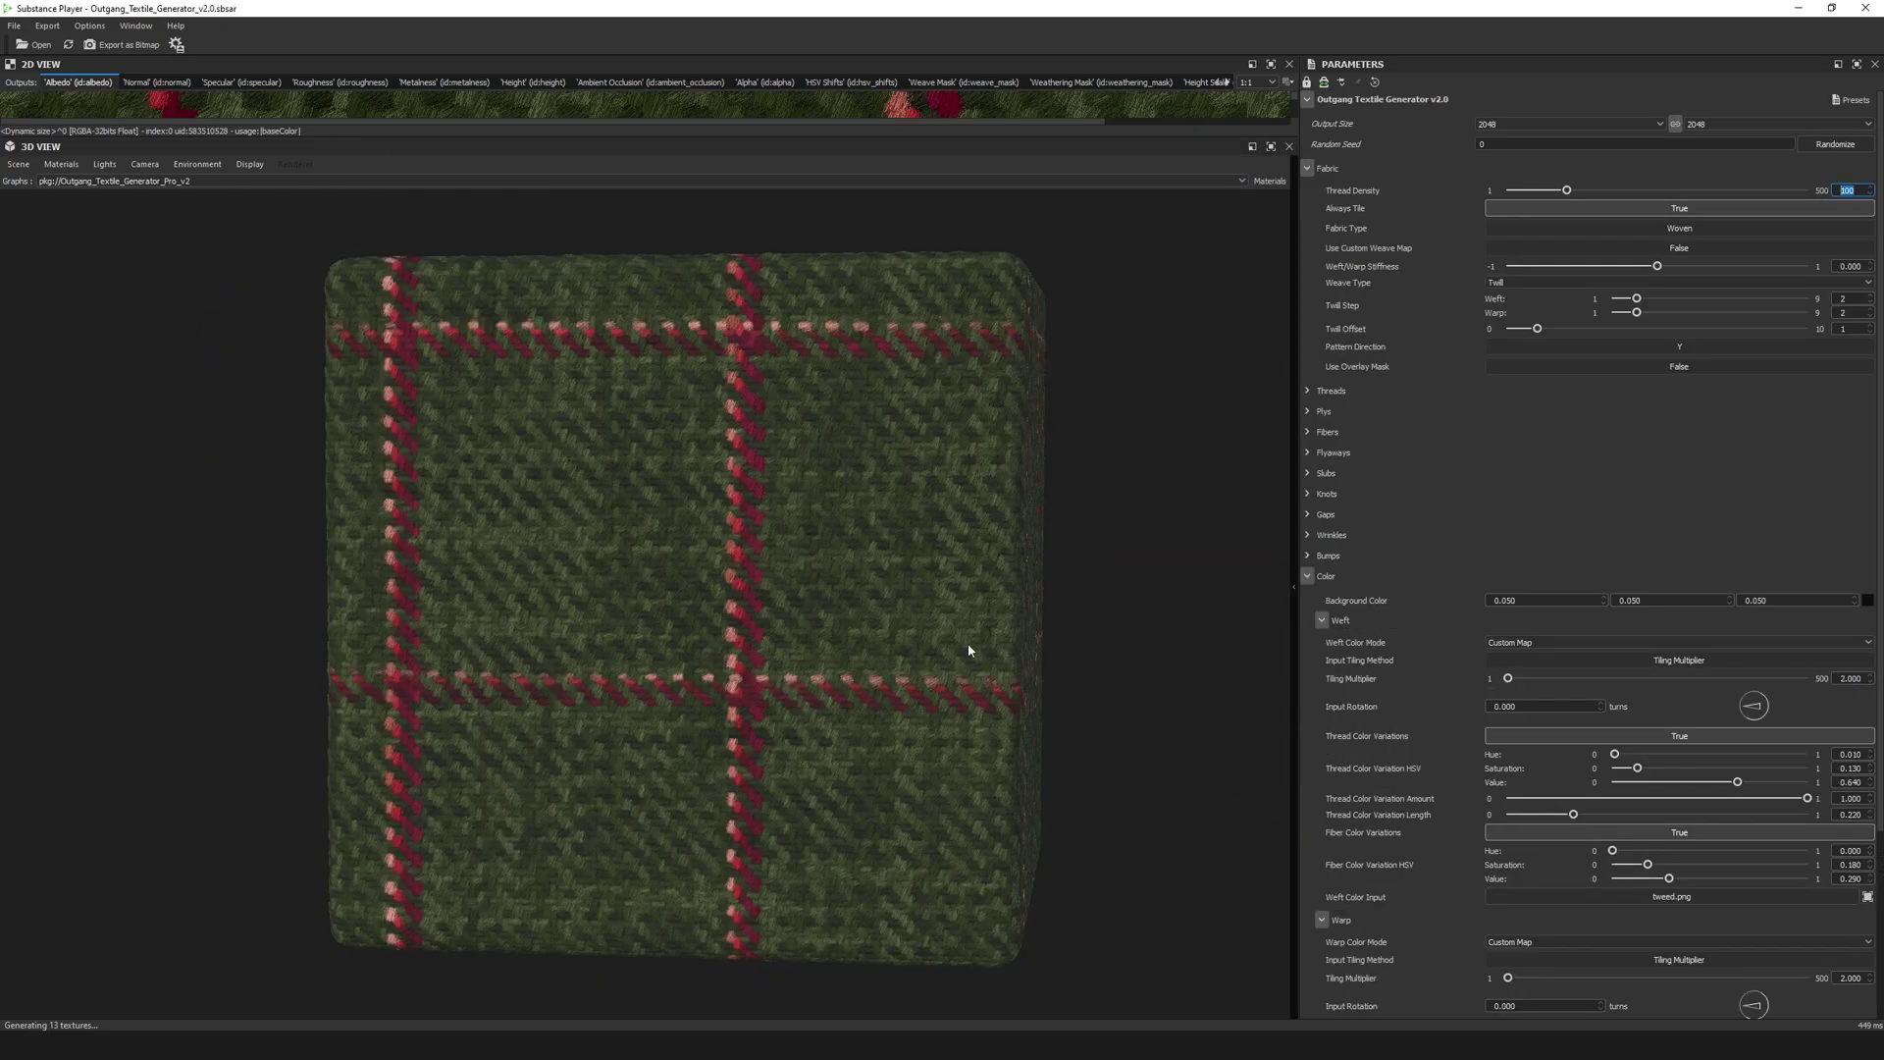
pyautogui.moveTo(967, 644); pyautogui.dragTo(883, 639)
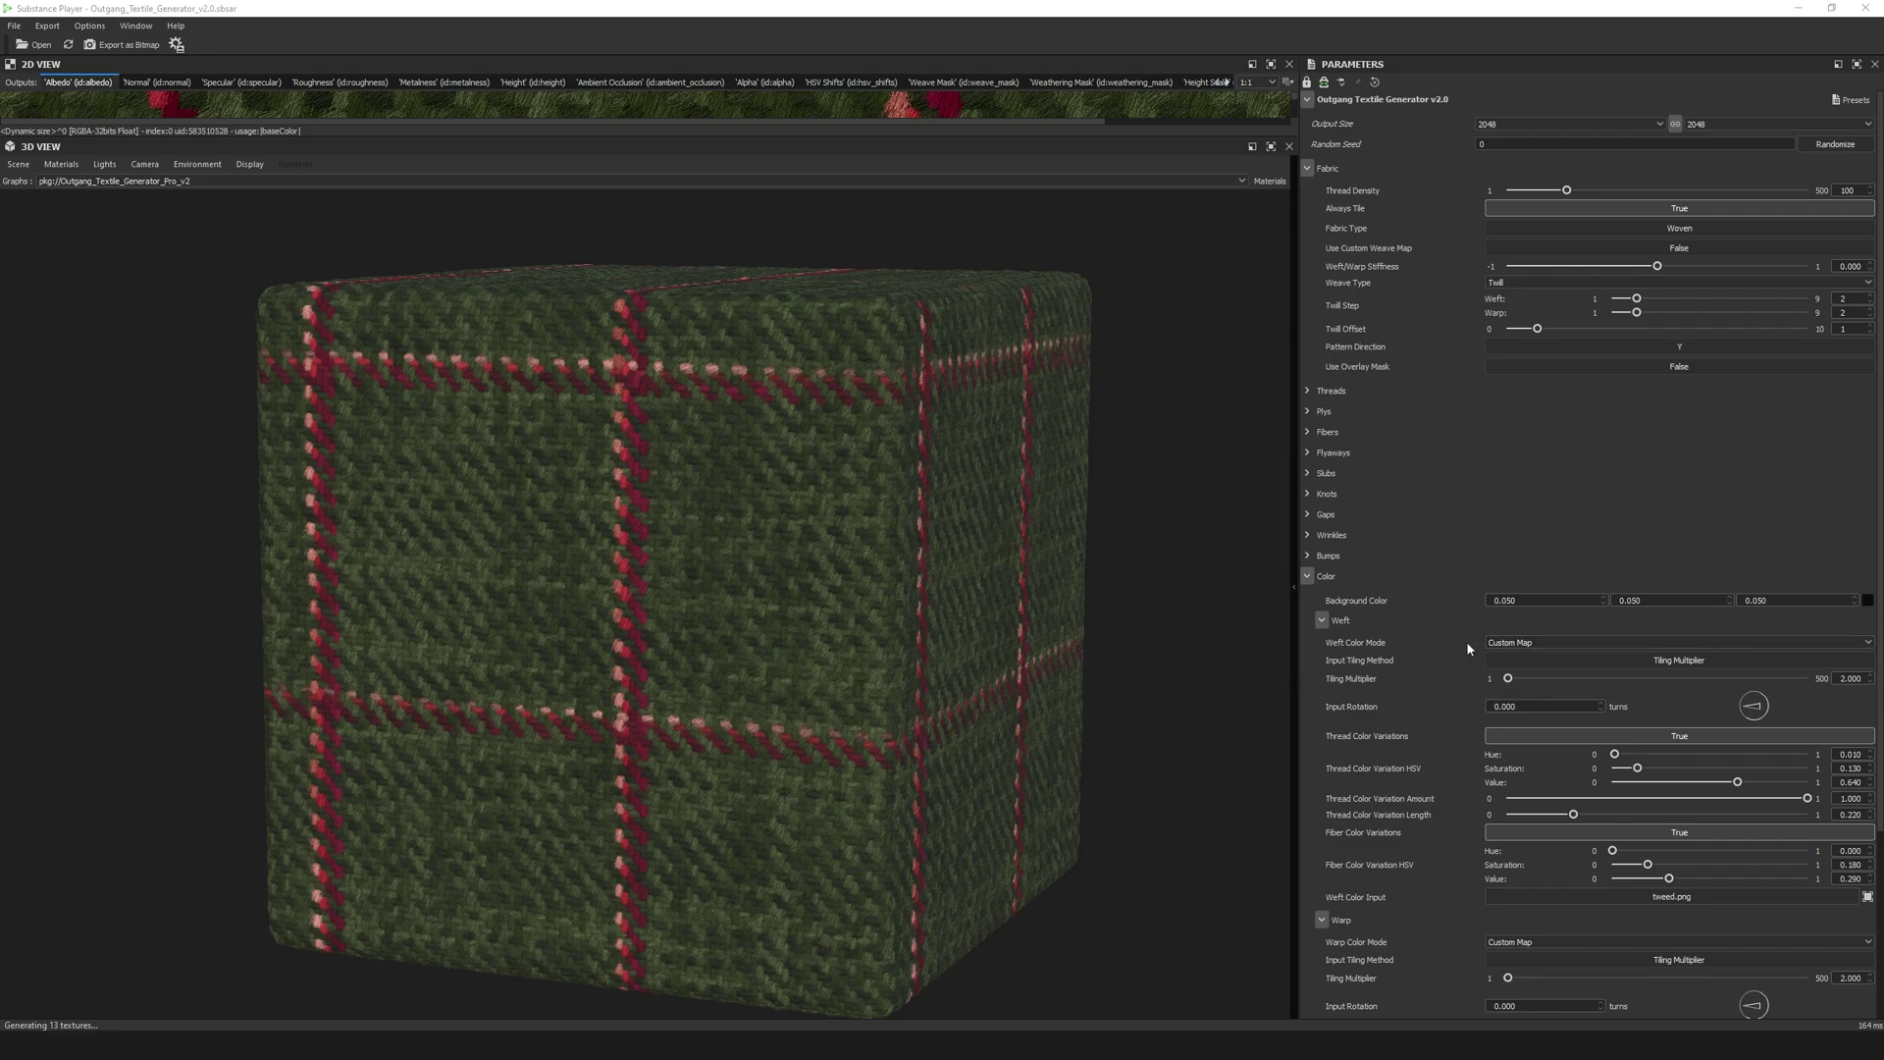
# Swap the weft colour map to bicolor.png and try toggling weft colour variations.
pyautogui.click(1506, 899)
pyautogui.click(614, 274)
pyautogui.click(1304, 800)
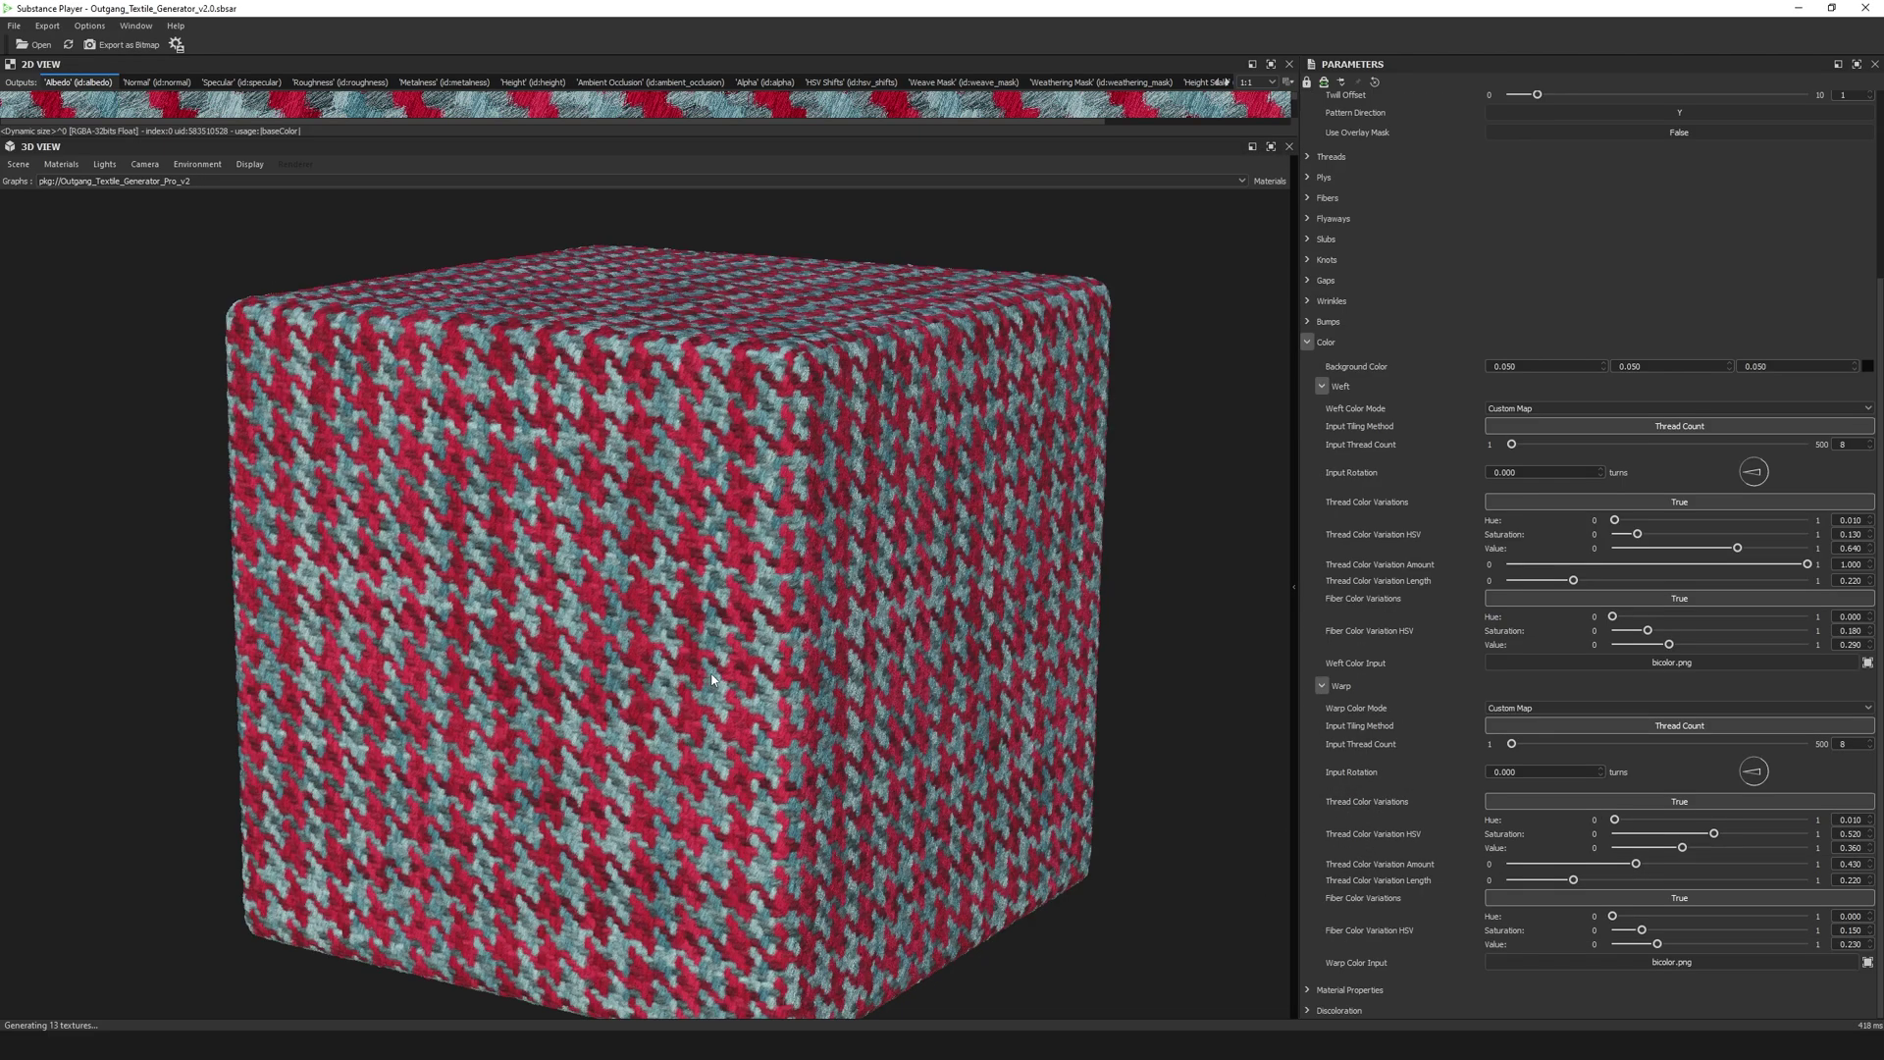
pyautogui.scroll(5, 754, 668)
pyautogui.scroll(3, 754, 668)
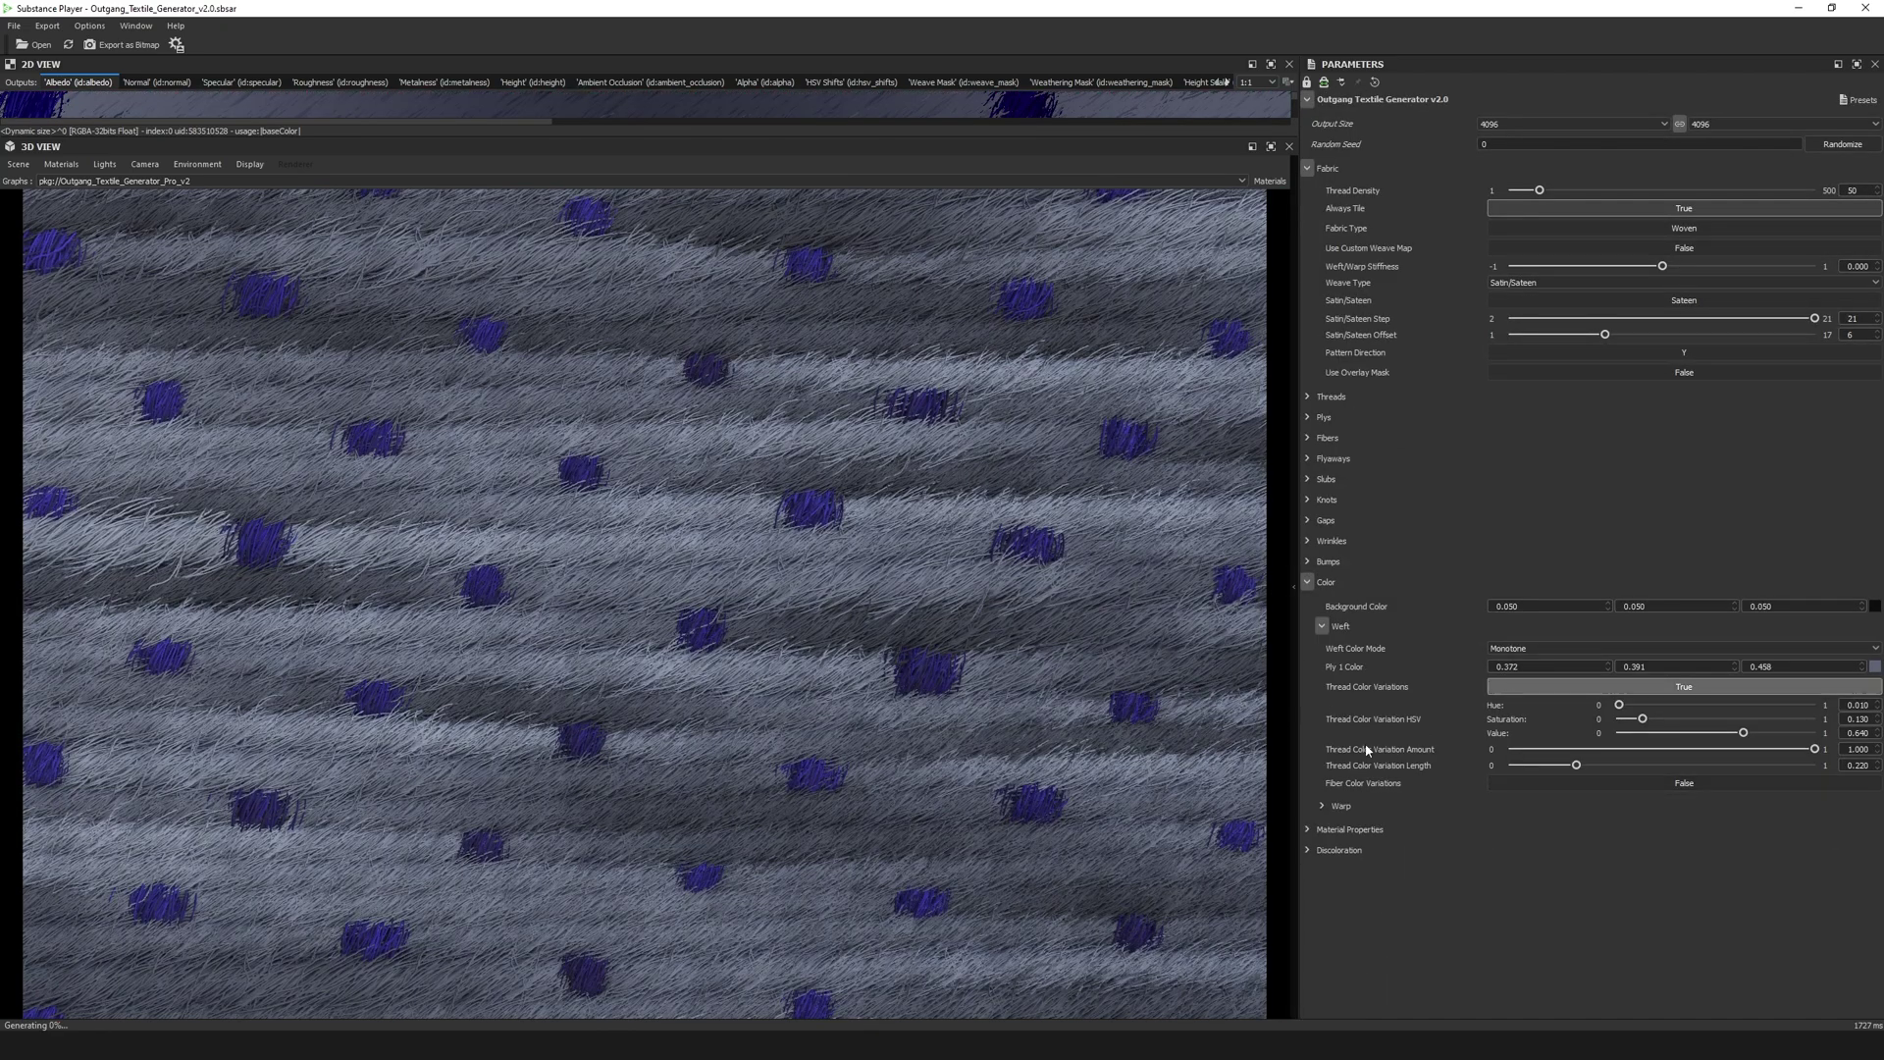
pyautogui.click(1684, 686)
pyautogui.hotkey('ctrl', 'z')
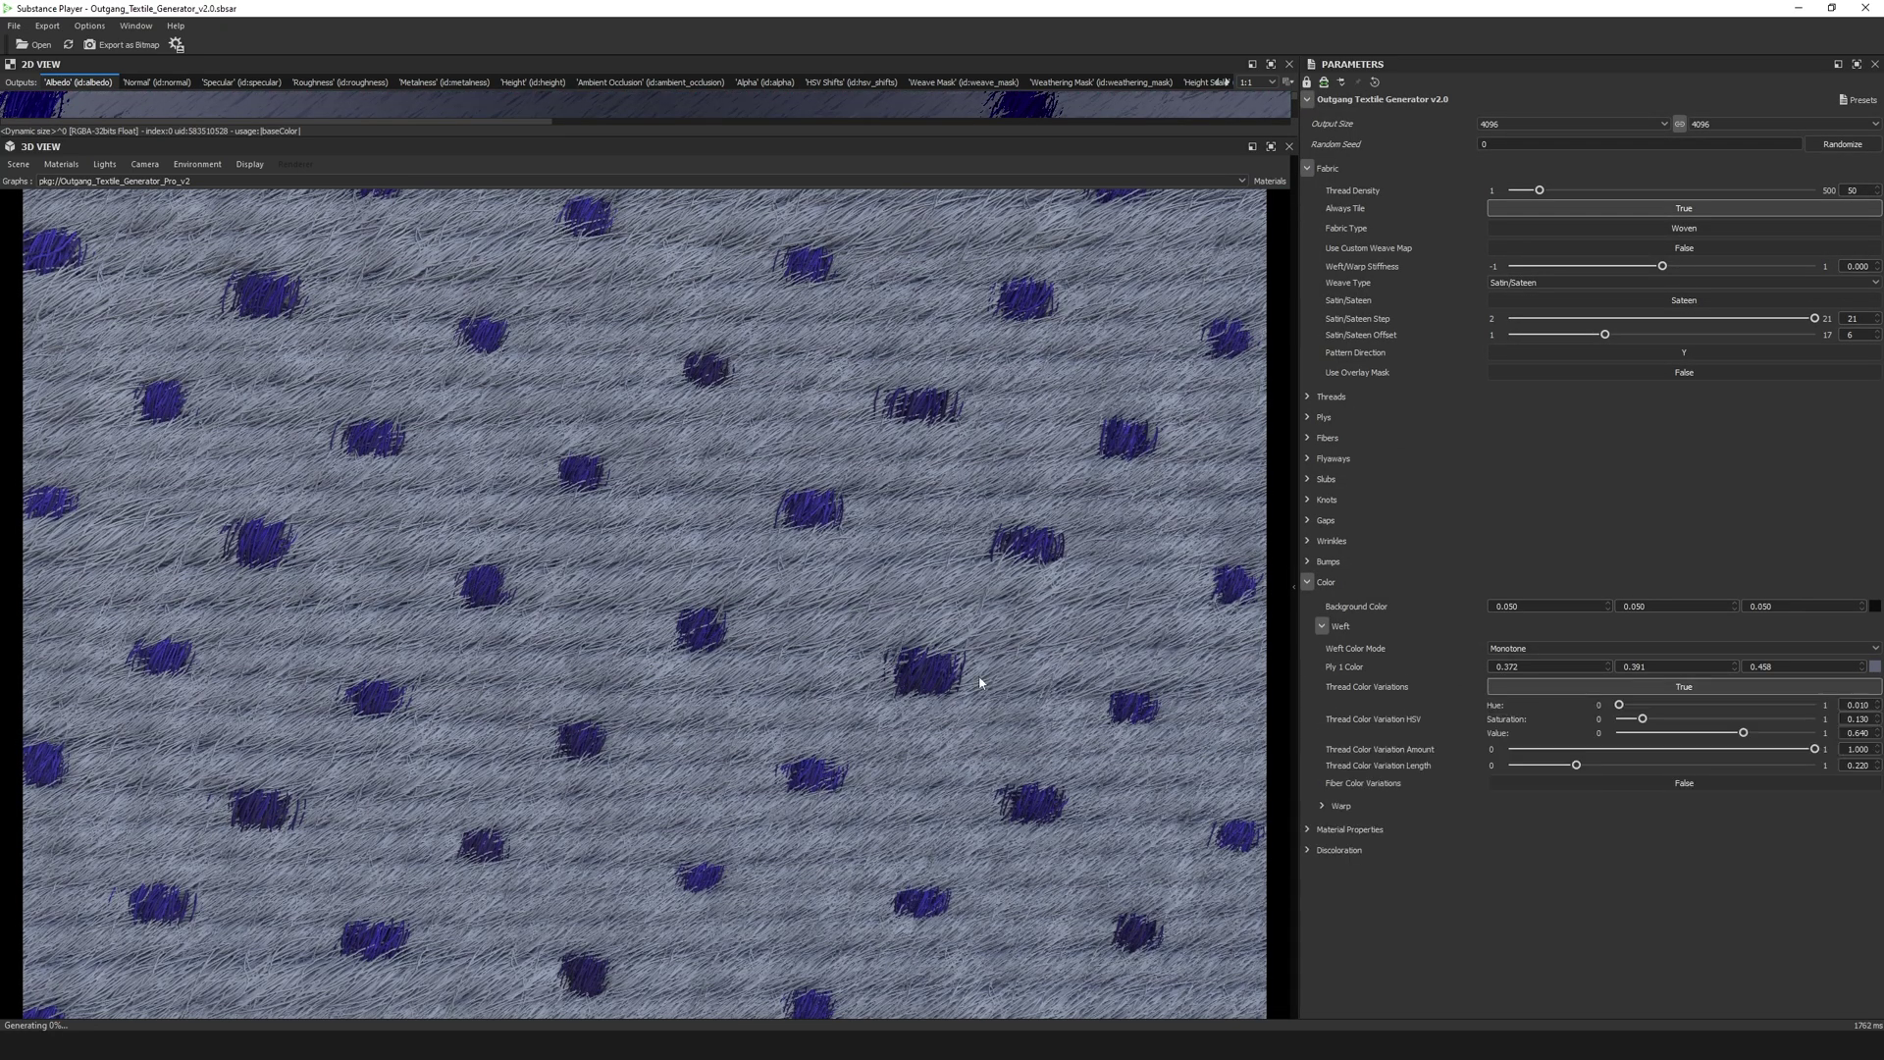
pyautogui.hotkey('ctrl', 'z')
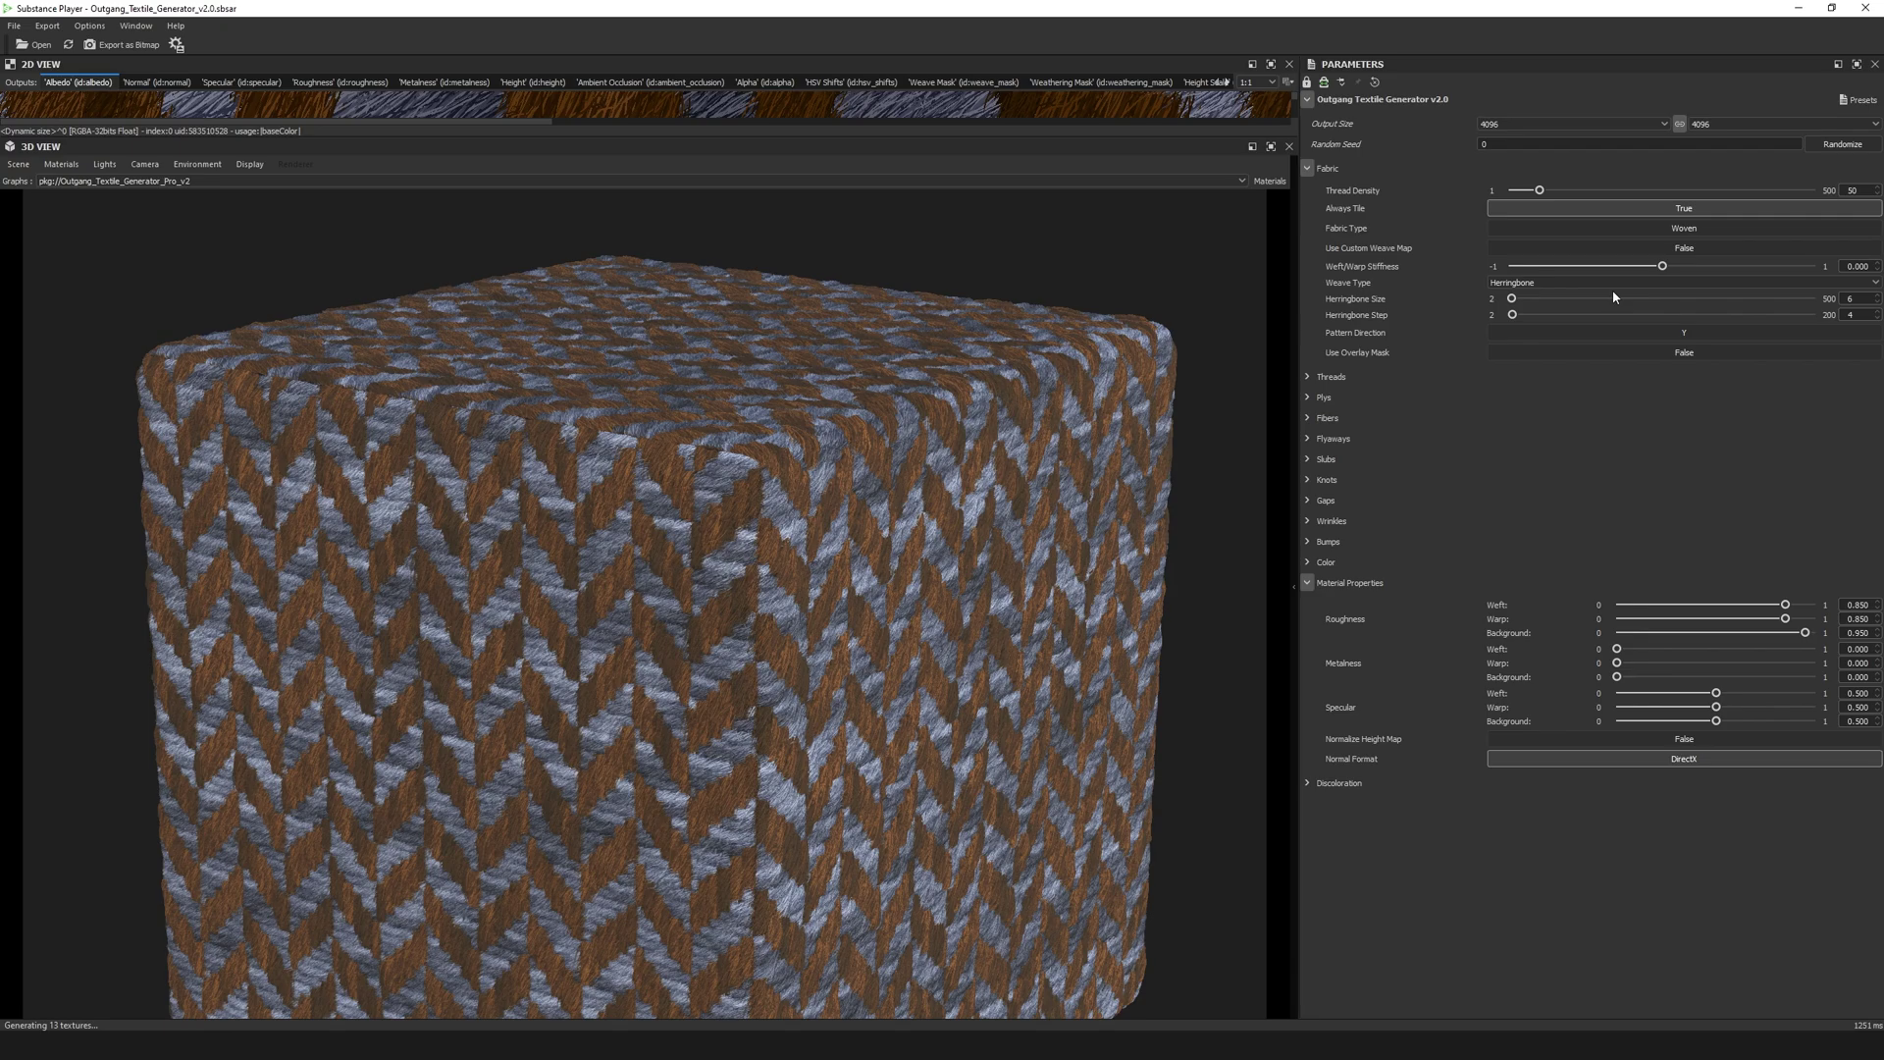
# Change the weave type, then sweep the lighting around the cube to show the texture.
pyautogui.click(1621, 285)
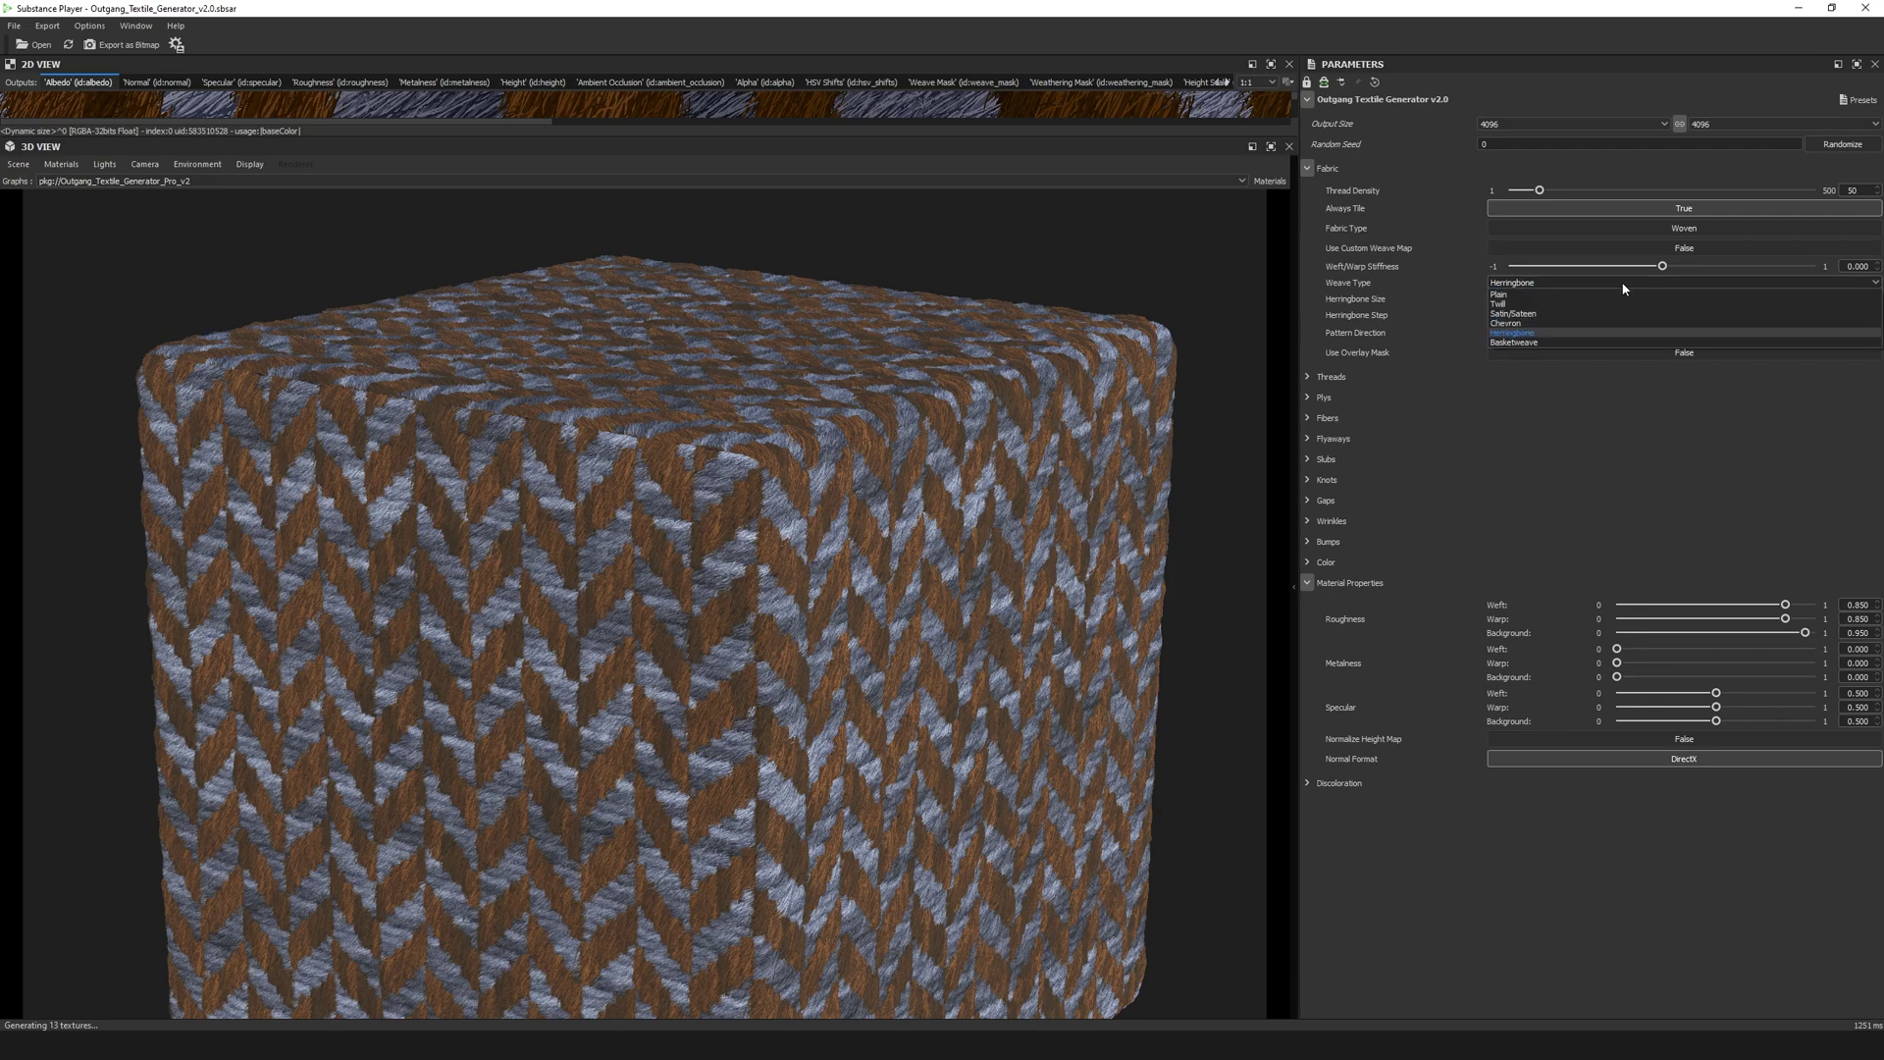
pyautogui.click(1609, 313)
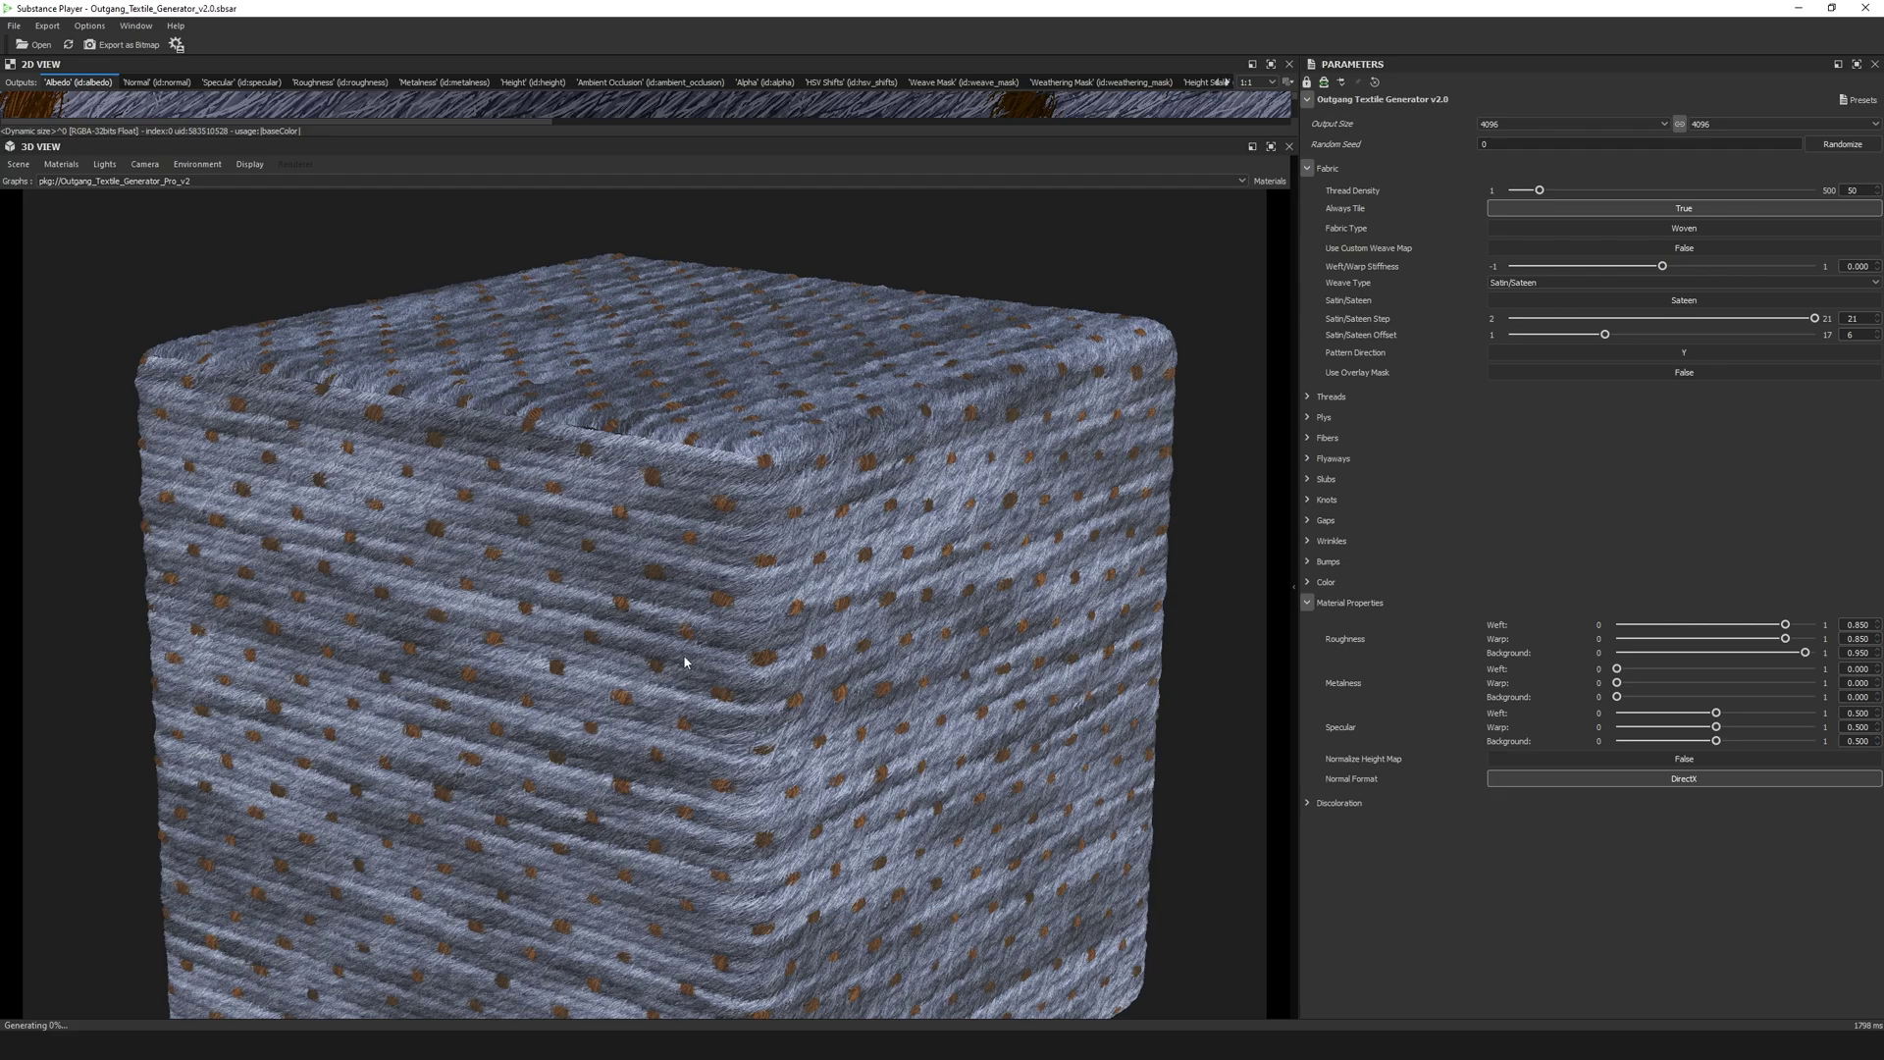
pyautogui.scroll(5, 685, 662)
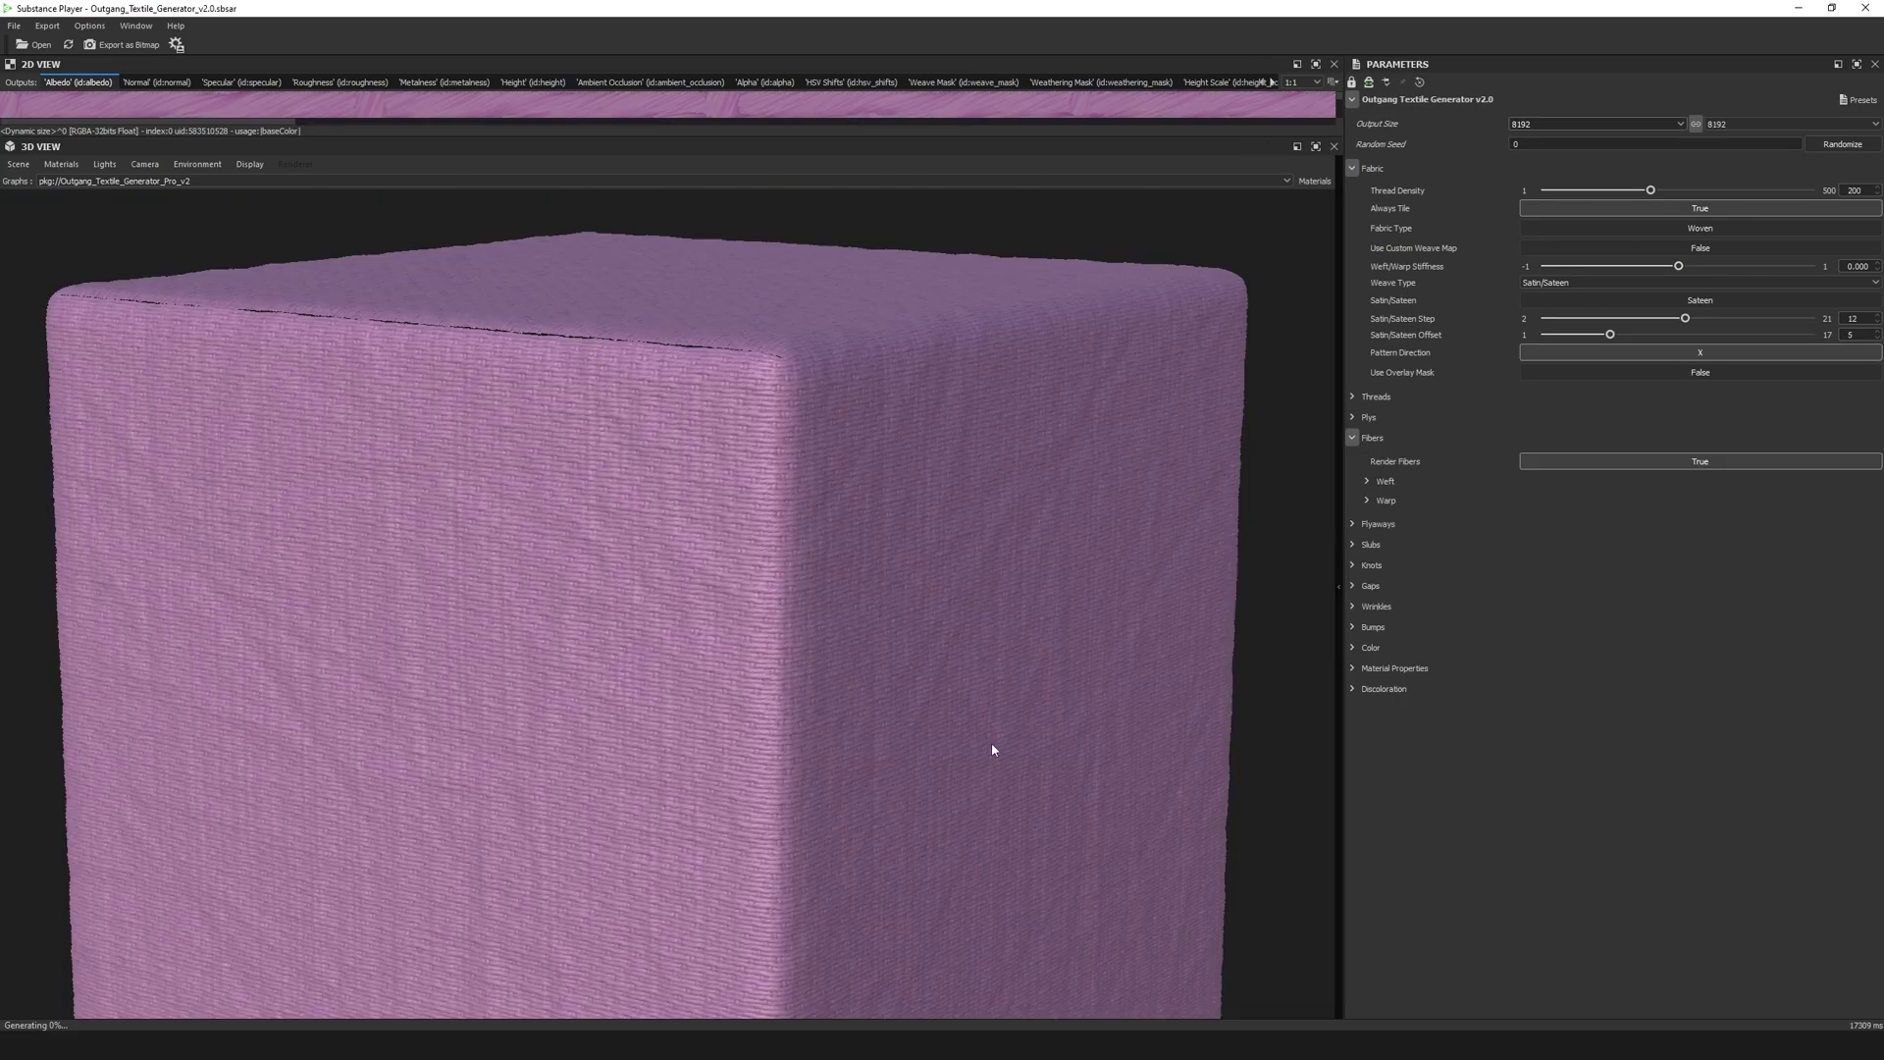
pyautogui.keyDown('shift'); pyautogui.moveTo(992, 750); pyautogui.dragTo(681, 763); pyautogui.keyUp('shift')
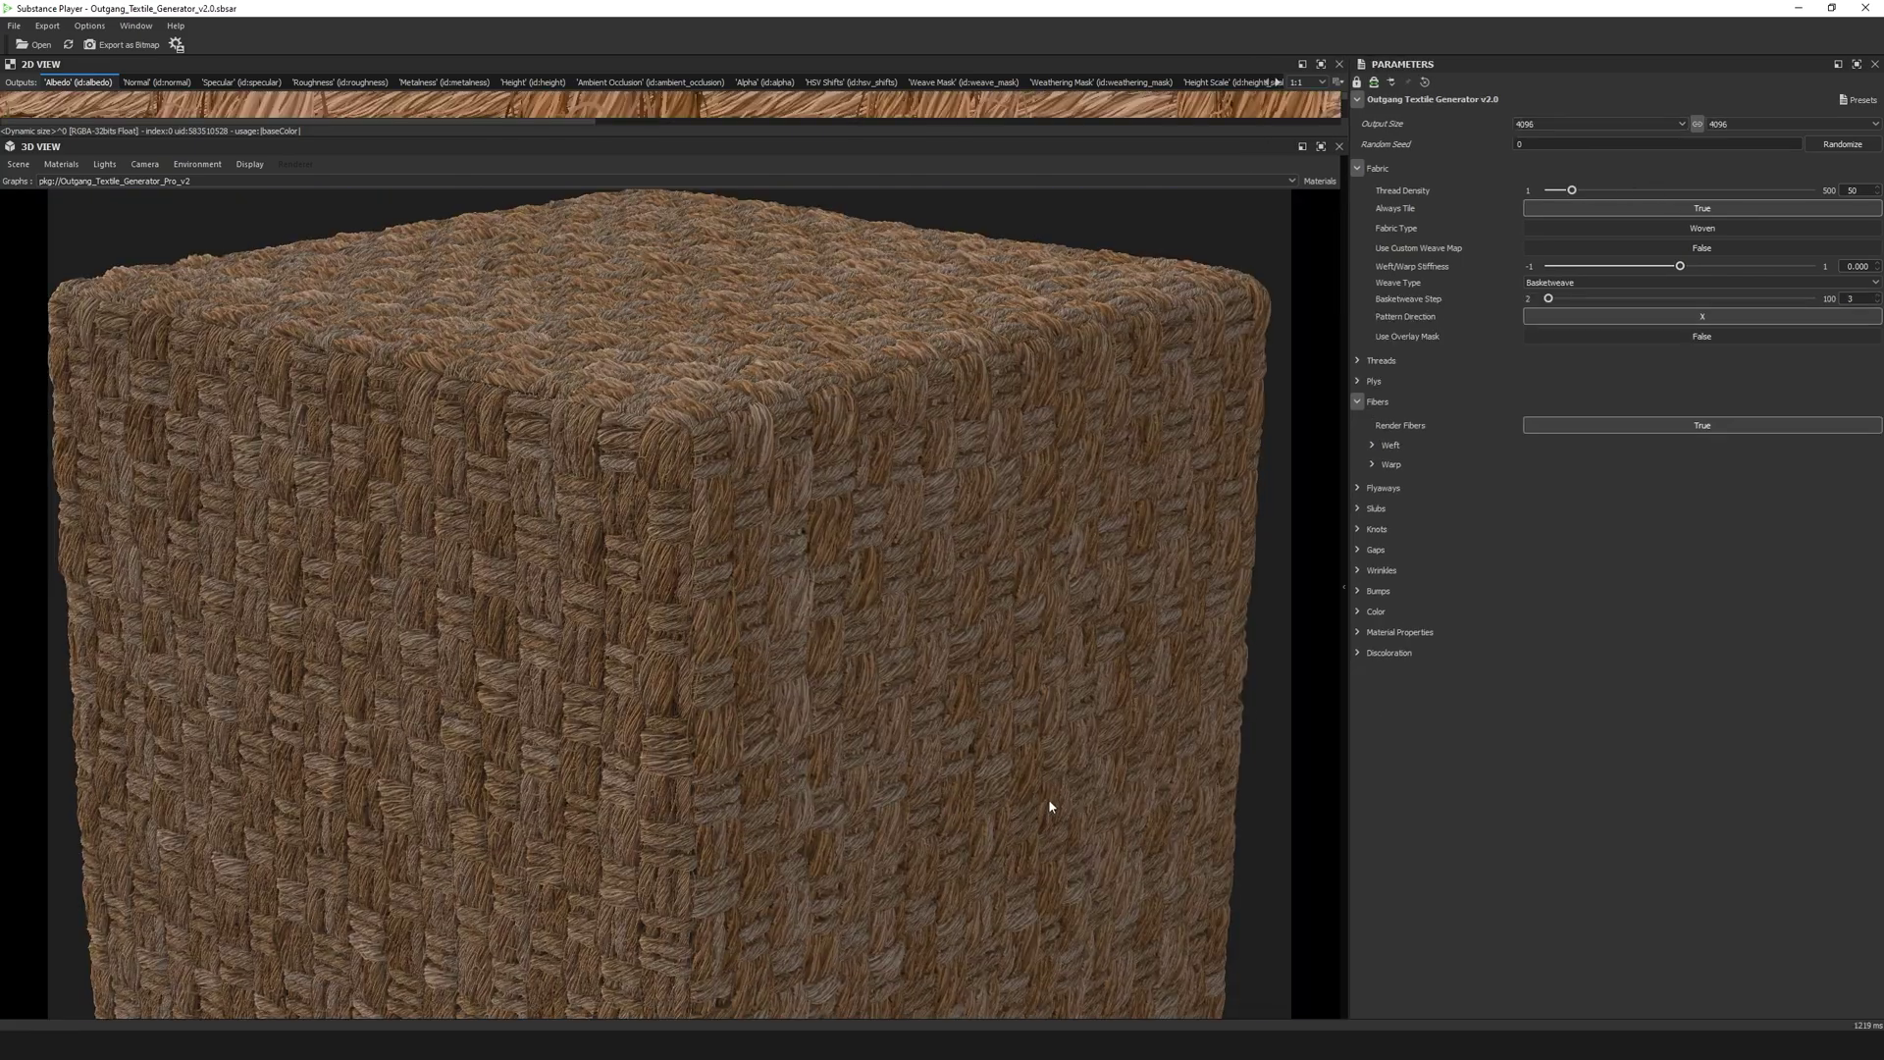
pyautogui.keyDown('shift'); pyautogui.moveTo(1048, 798); pyautogui.dragTo(314, 777); pyautogui.keyUp('shift')
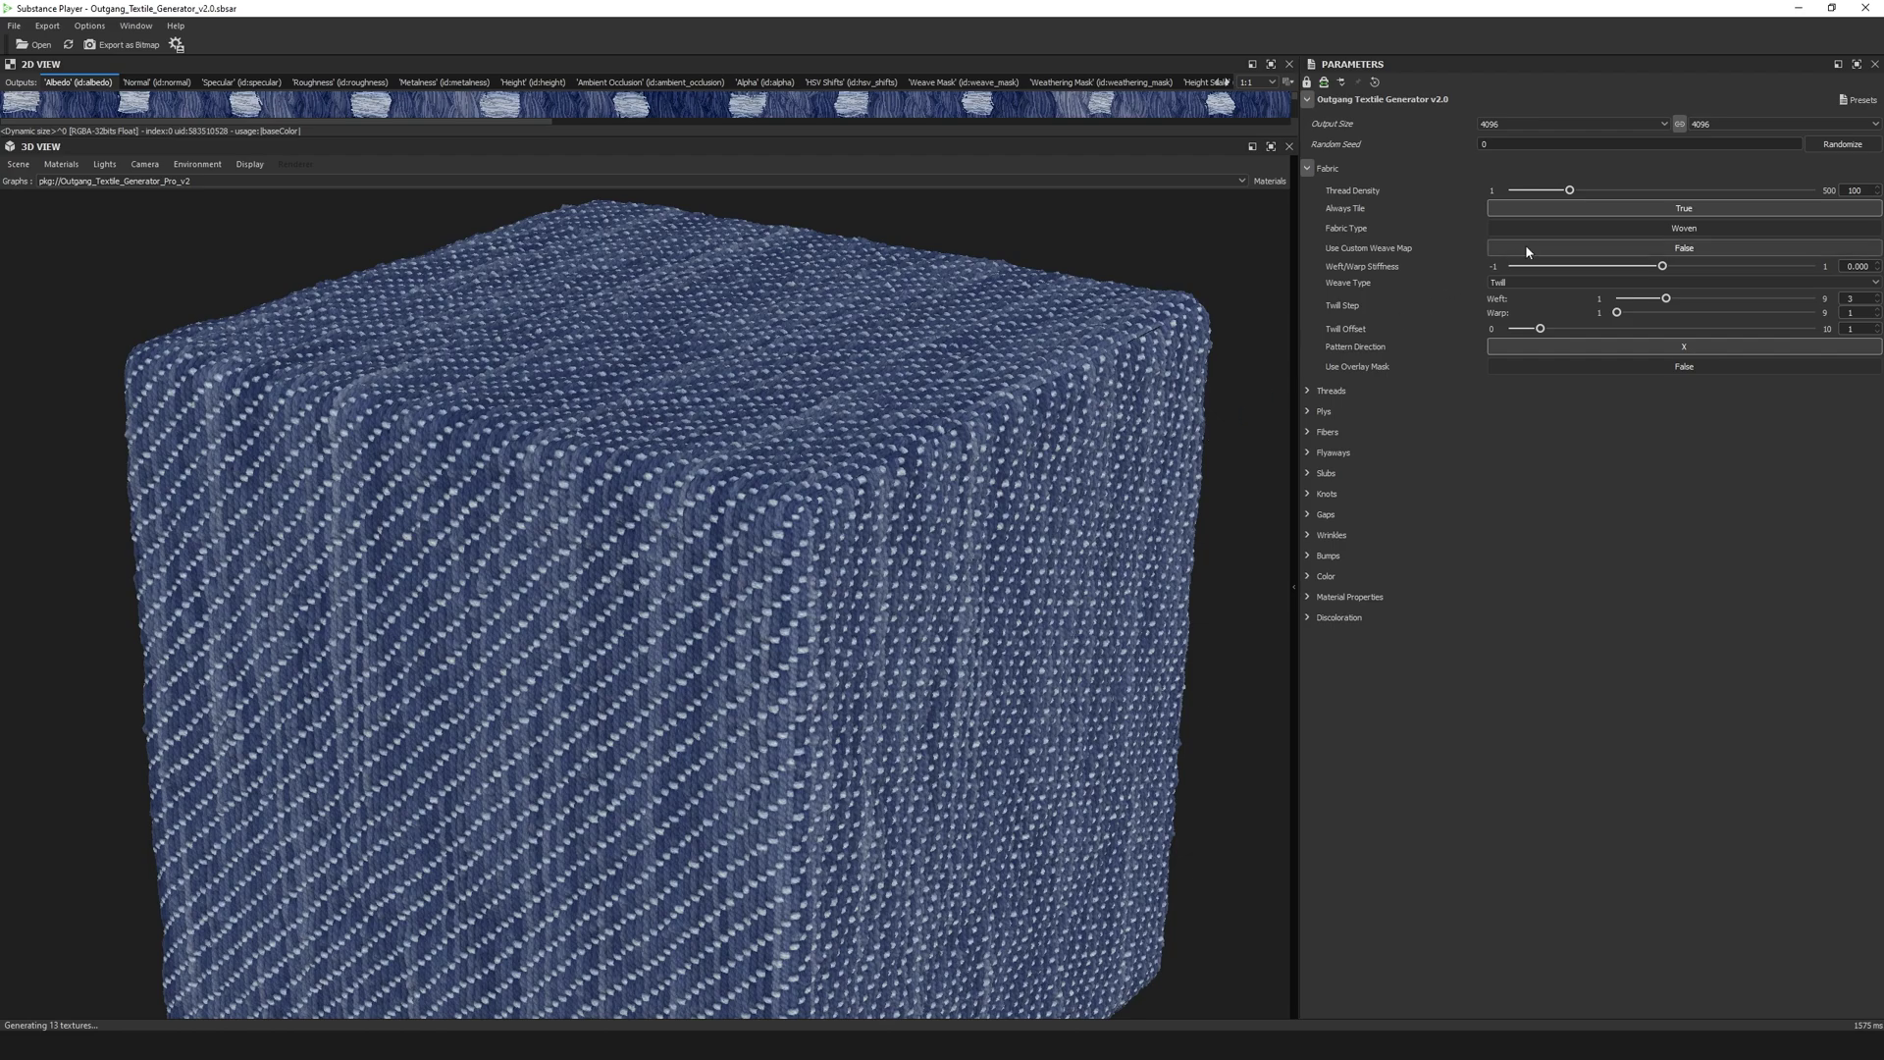
# Enable Use Custom Weave Map and load Houndstooth.png as the weave map.
pyautogui.click(1527, 249)
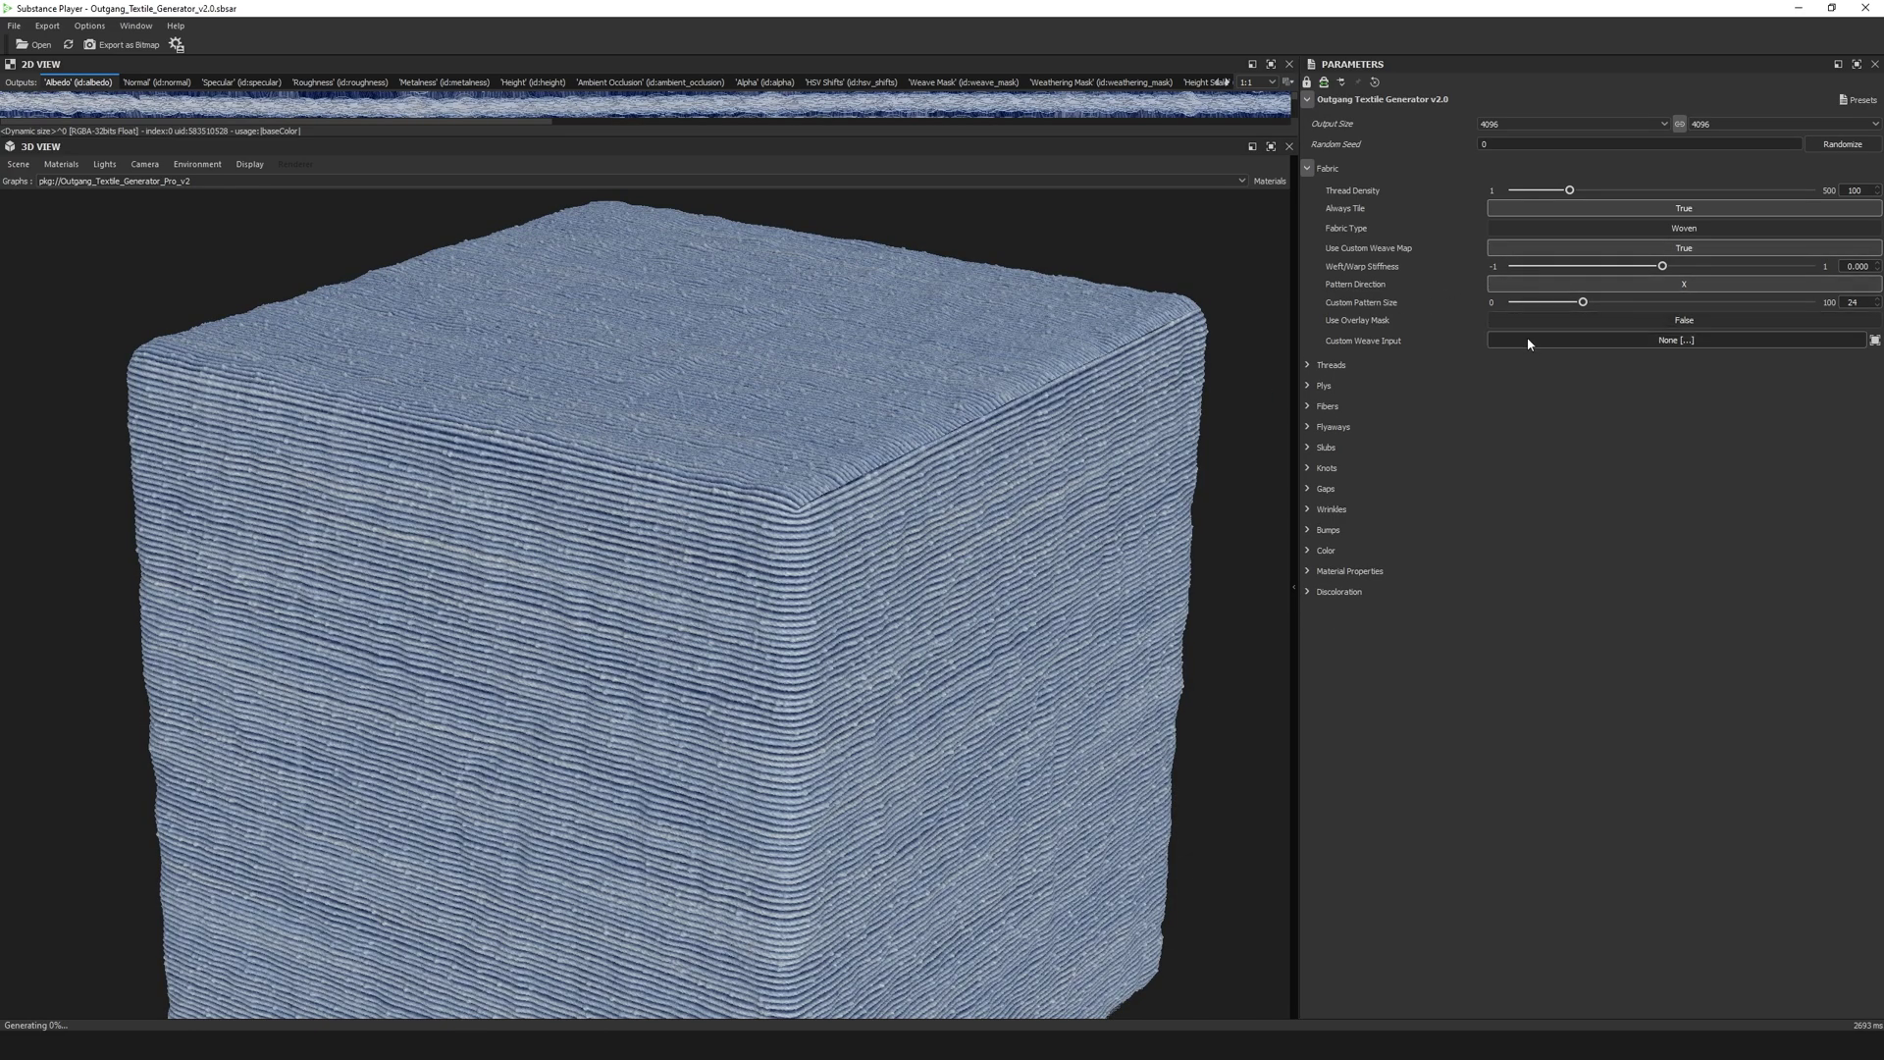
pyautogui.click(1528, 341)
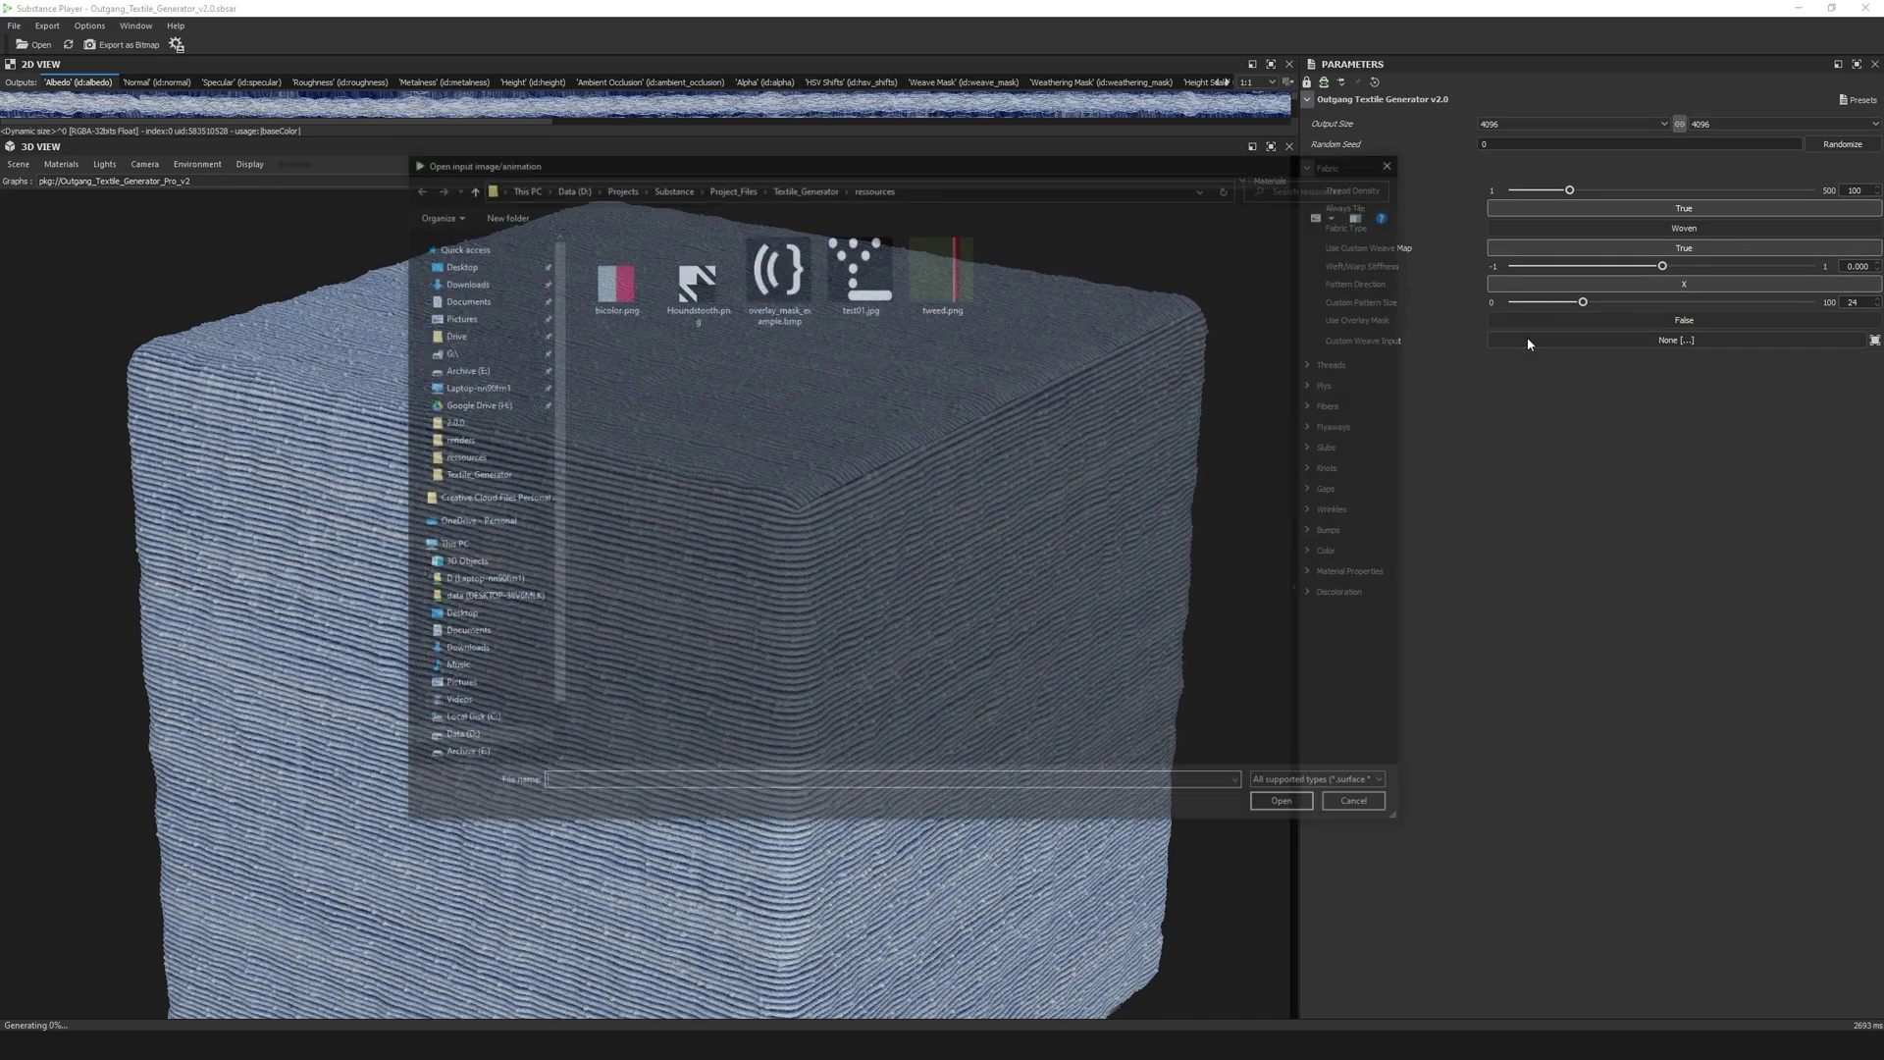
pyautogui.click(693, 280)
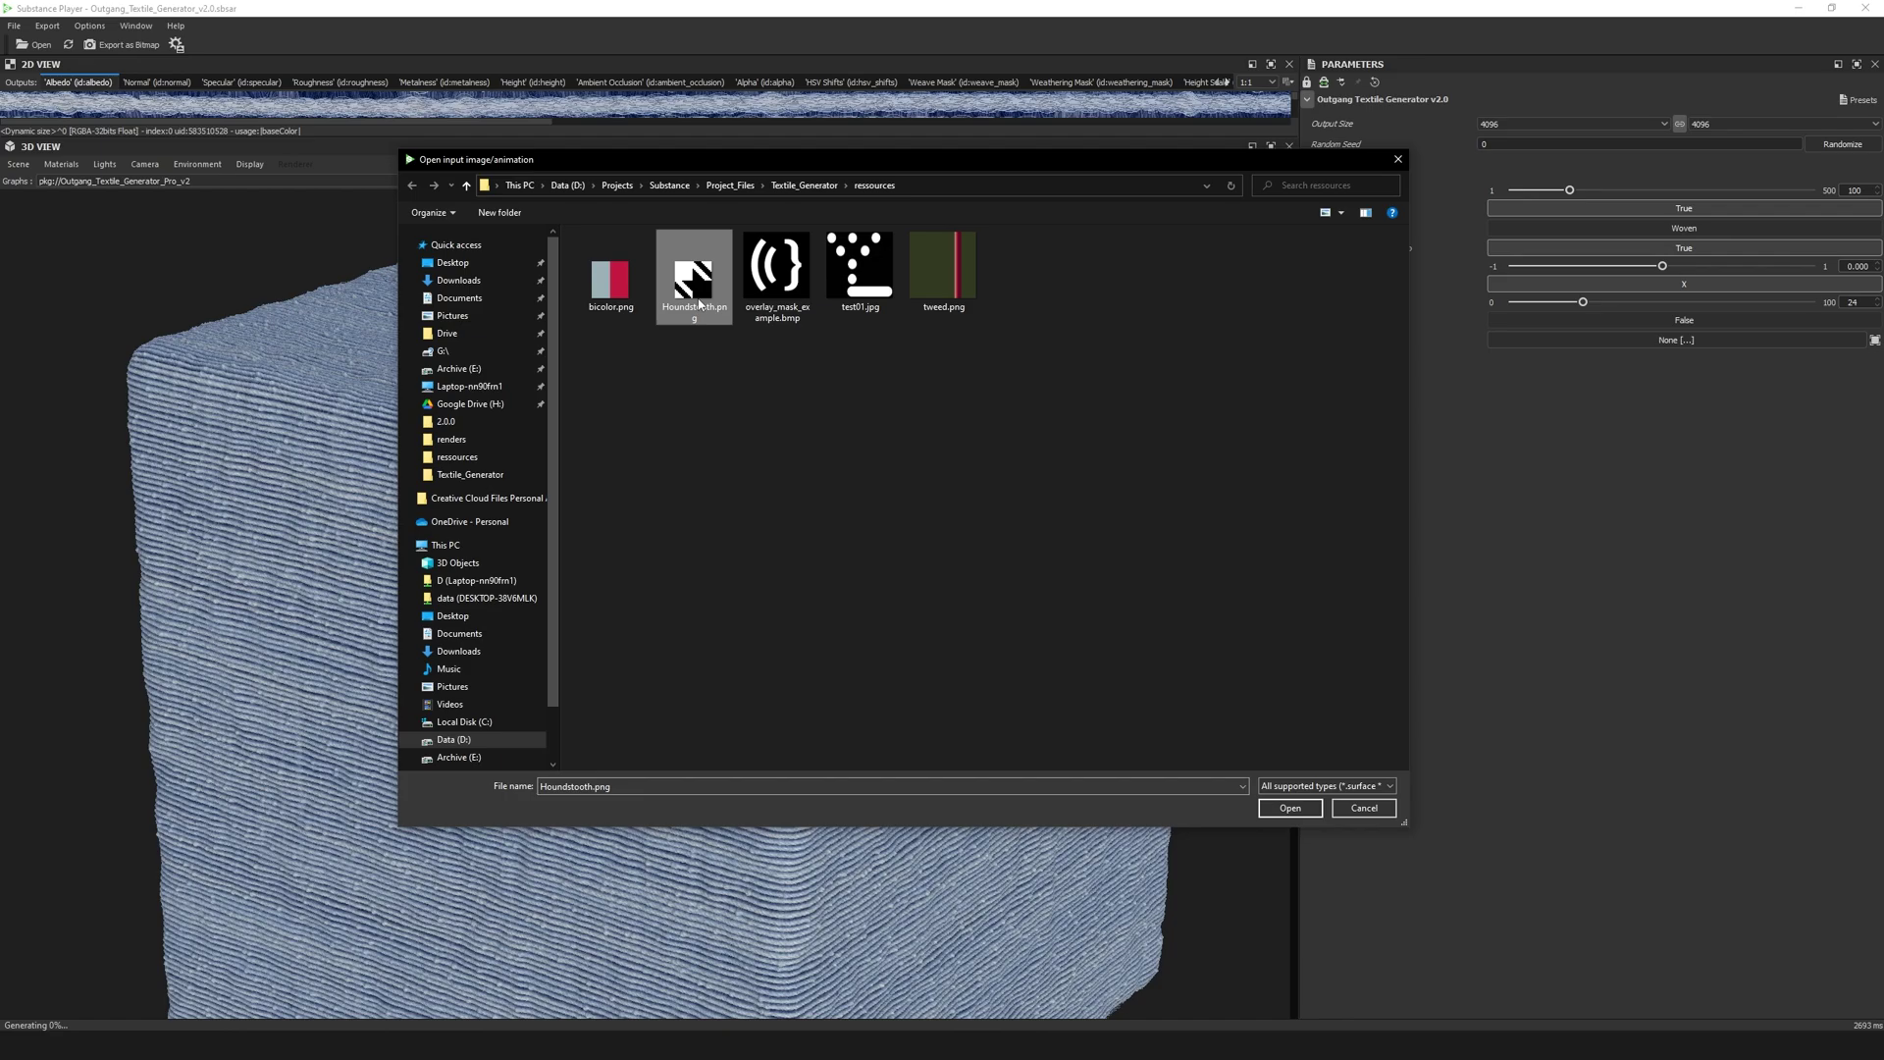
pyautogui.click(1290, 808)
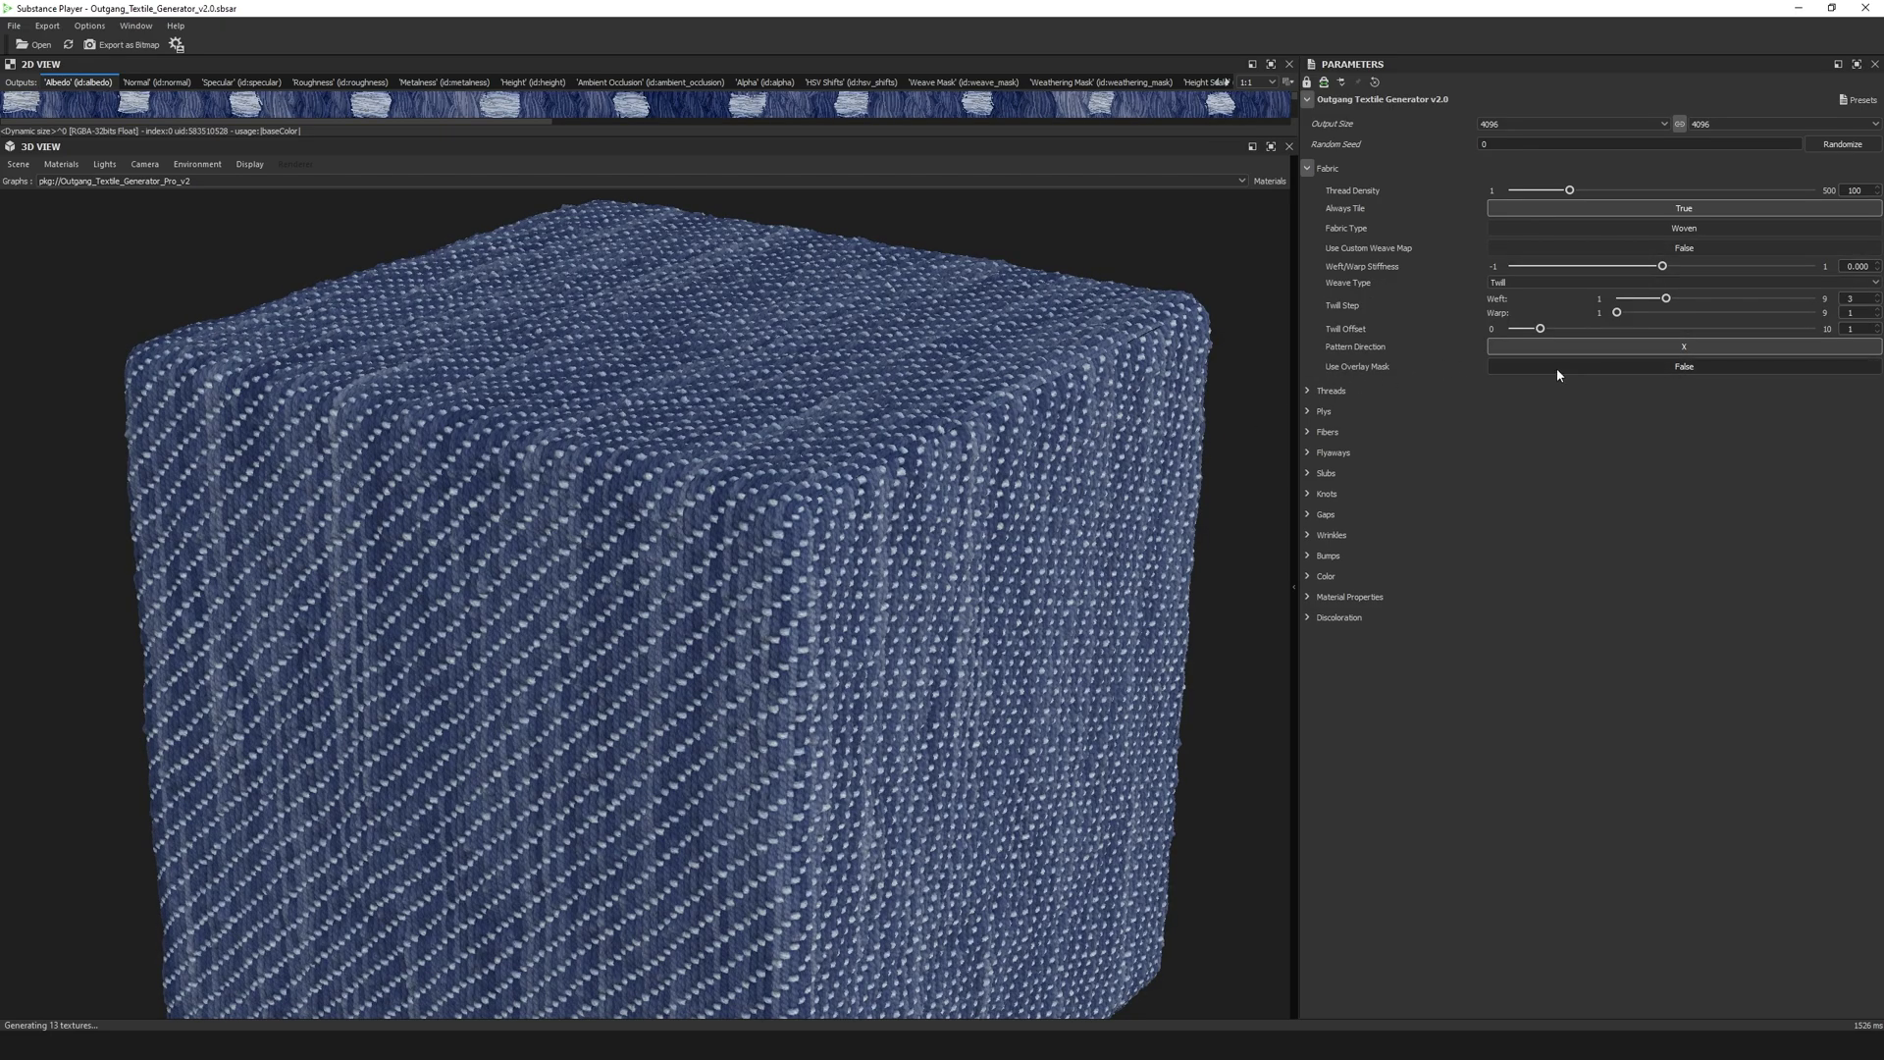
# Turn on the overlay mask with overlay_mask_example.bmp and tilt the cube to view it.
pyautogui.click(1557, 367)
pyautogui.click(1550, 417)
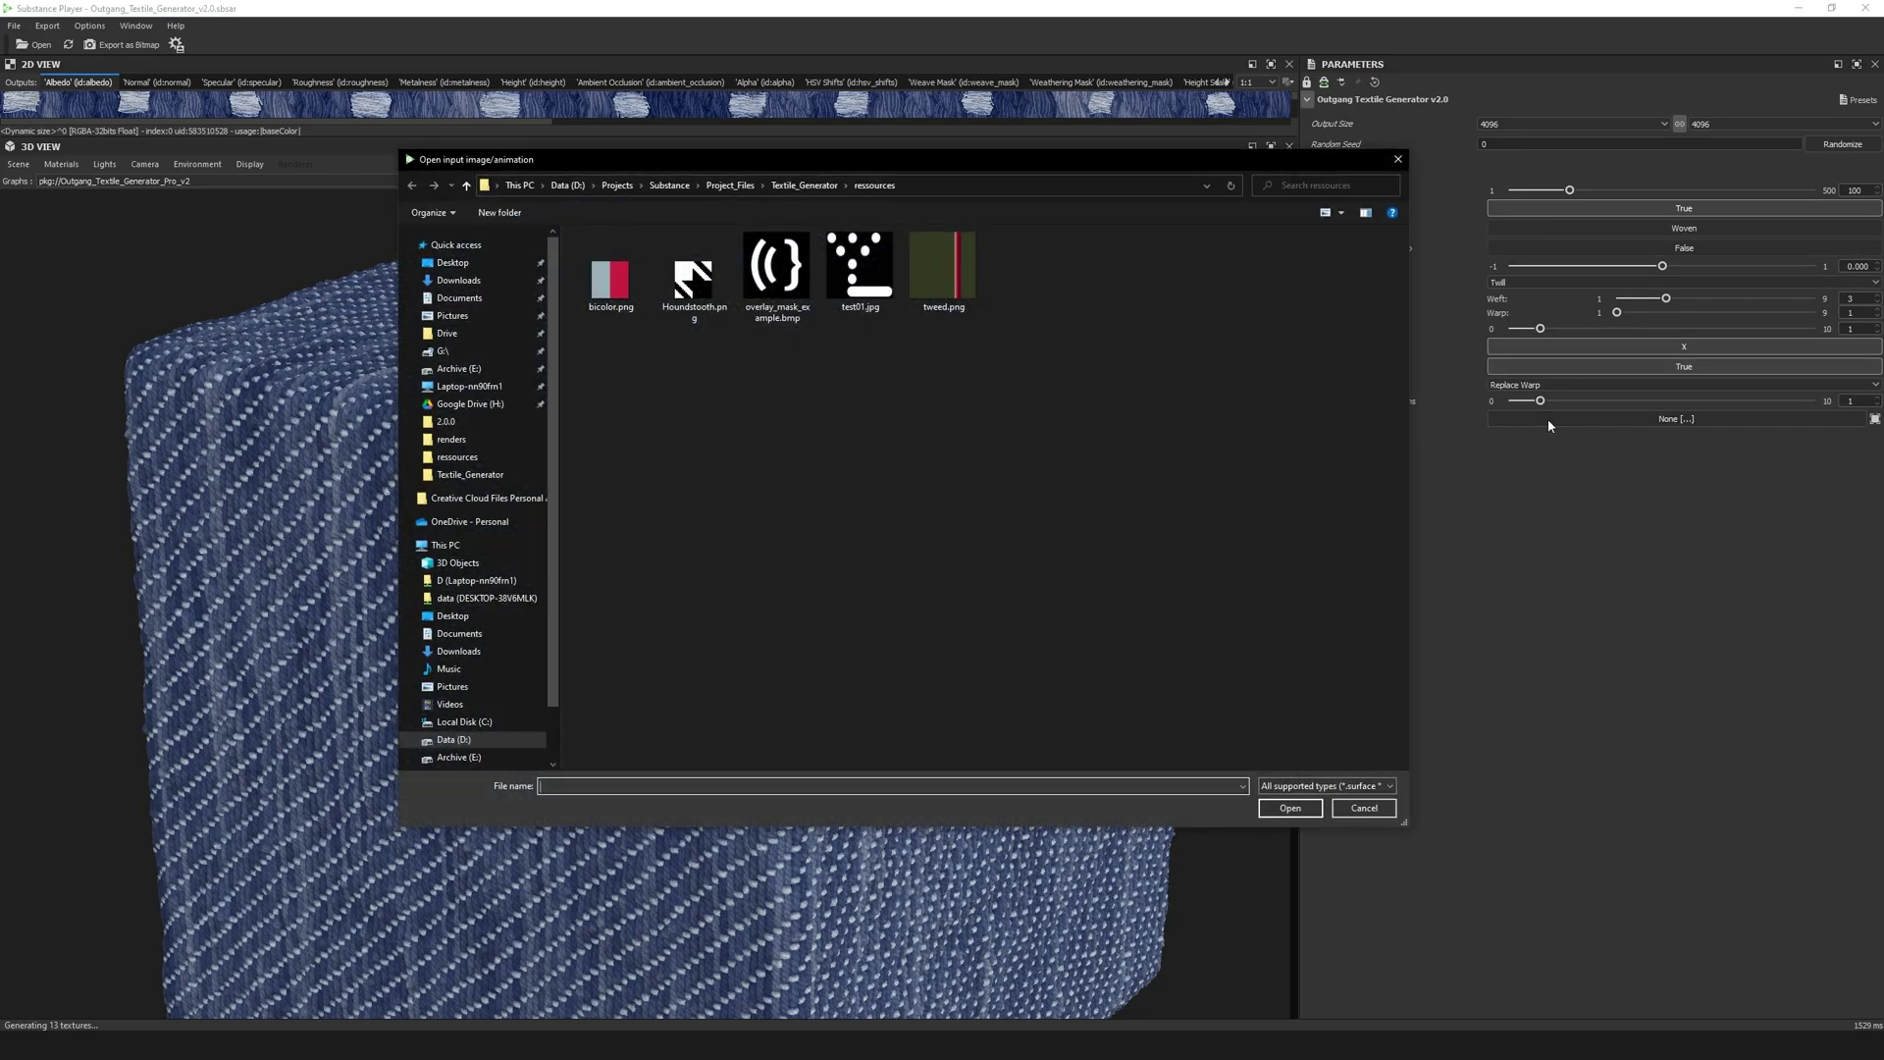
pyautogui.click(777, 270)
pyautogui.click(1290, 808)
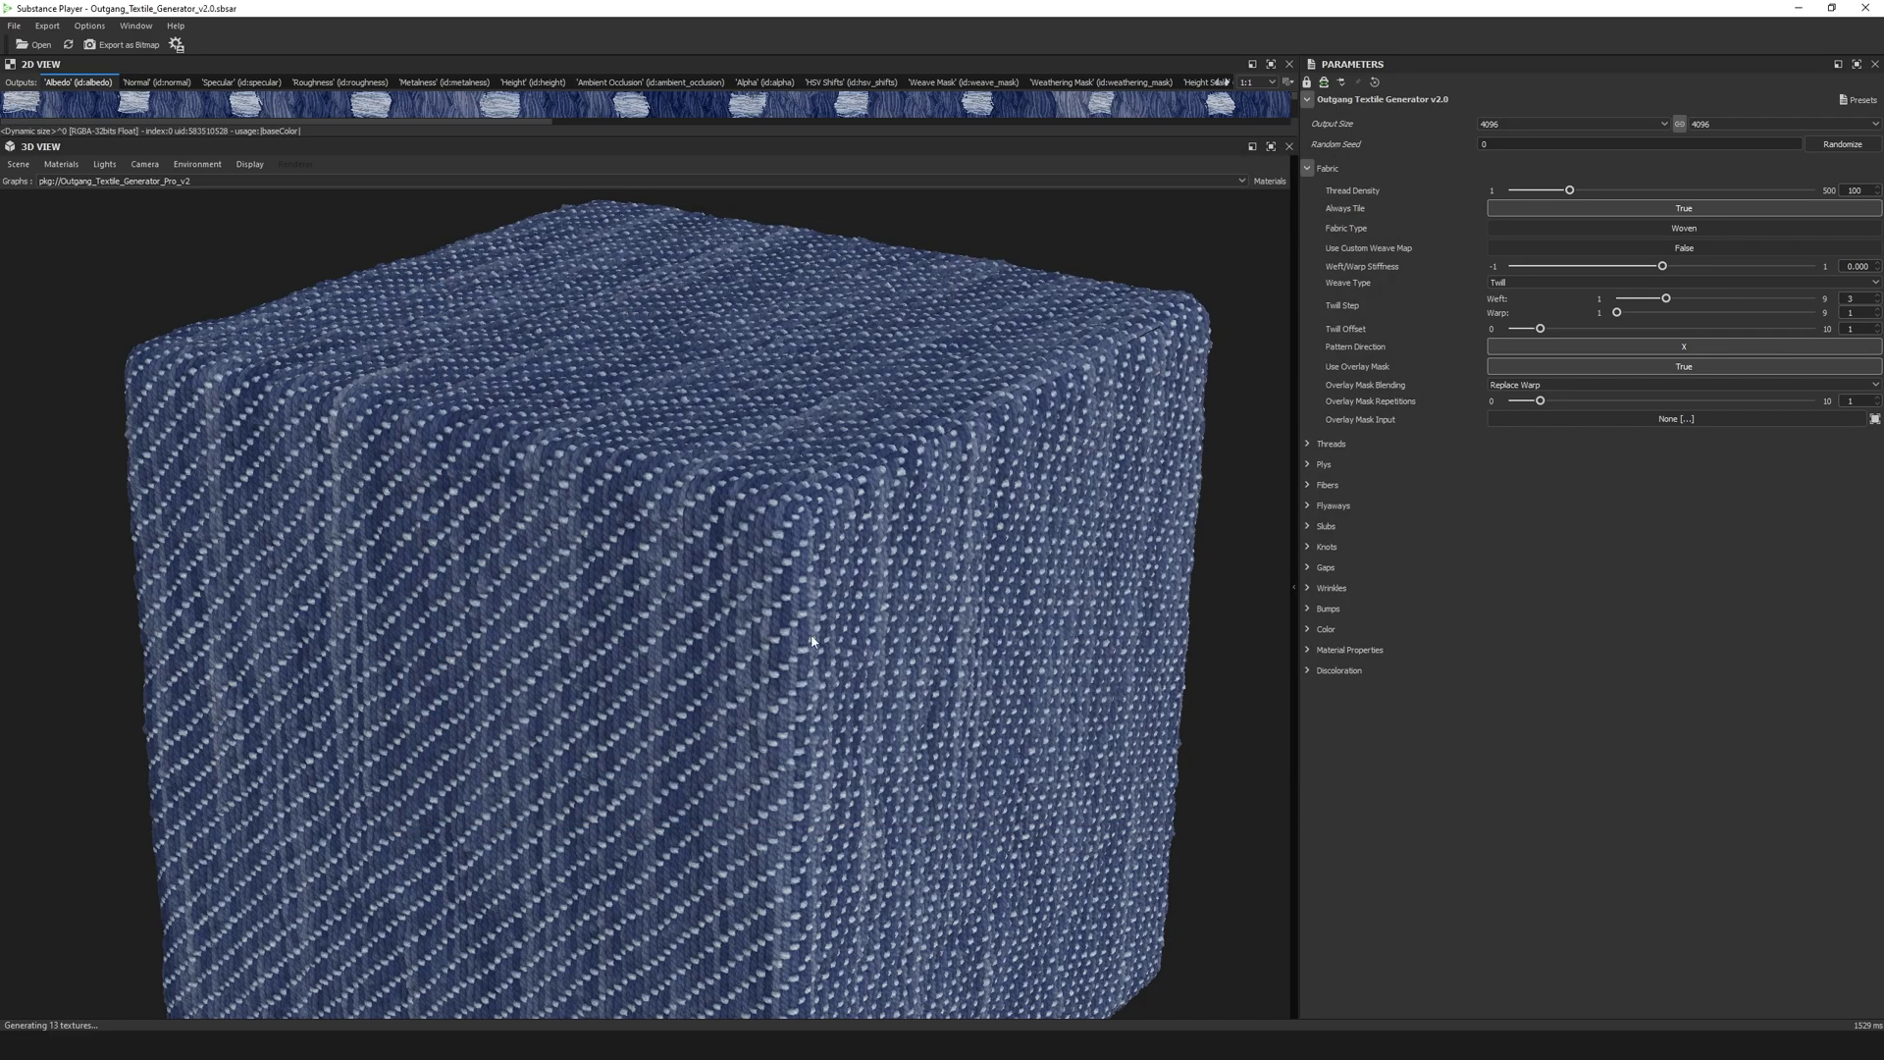
pyautogui.moveTo(746, 695); pyautogui.dragTo(510, 855)
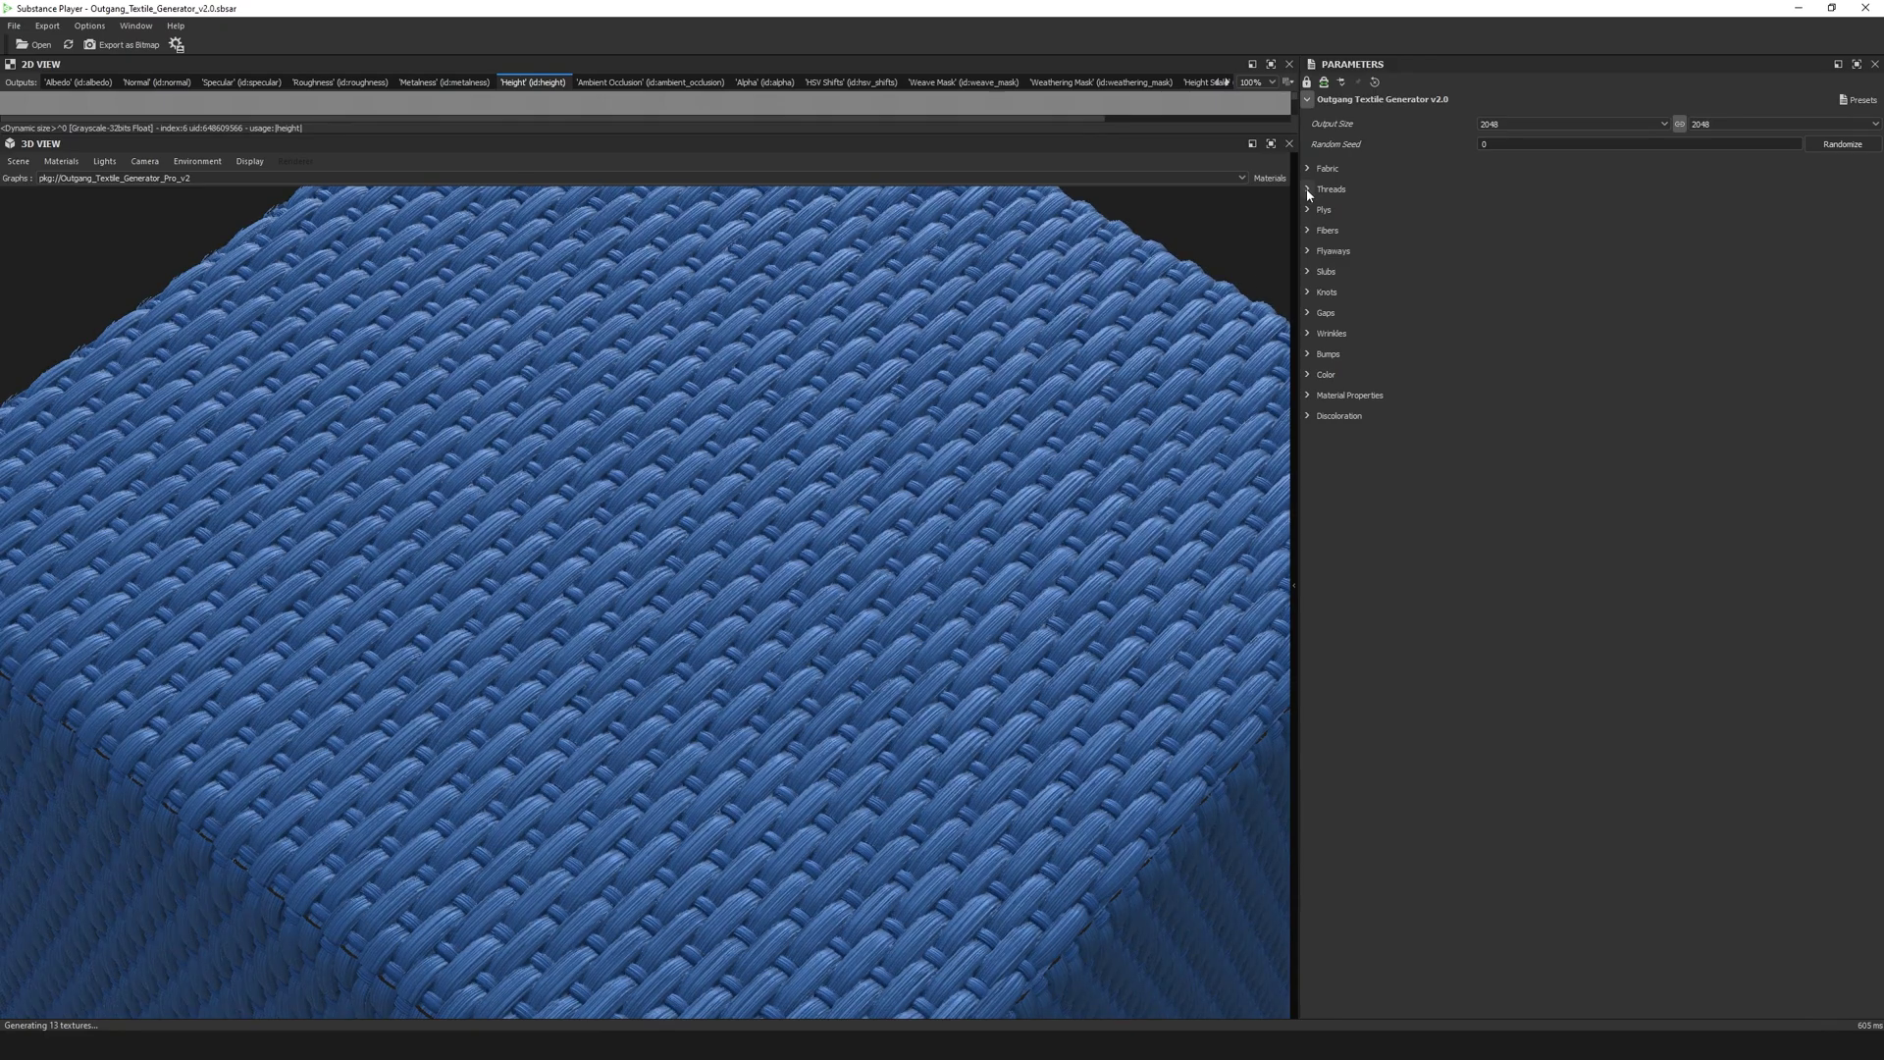
# Adjust warp thread roundness, lower the parting to about 0.758, and widen the intersection width.
pyautogui.click(1309, 189)
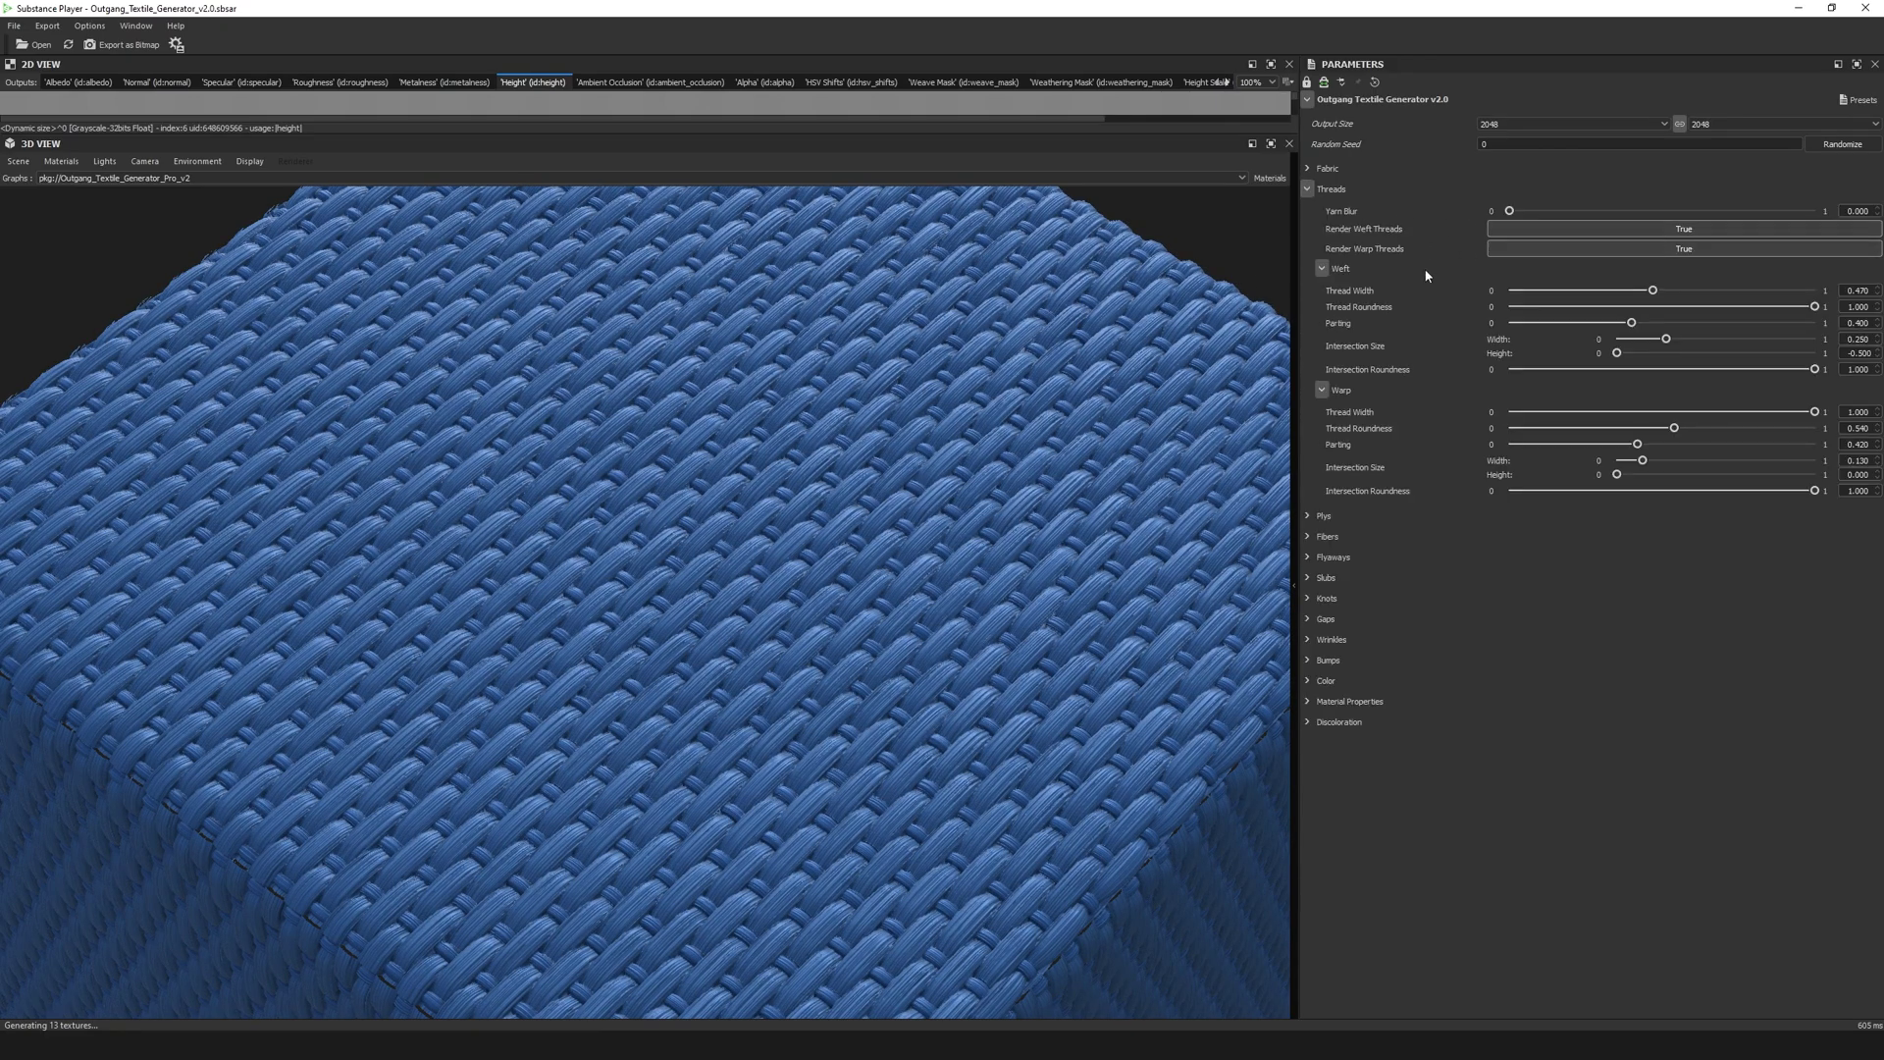
pyautogui.click(1523, 429)
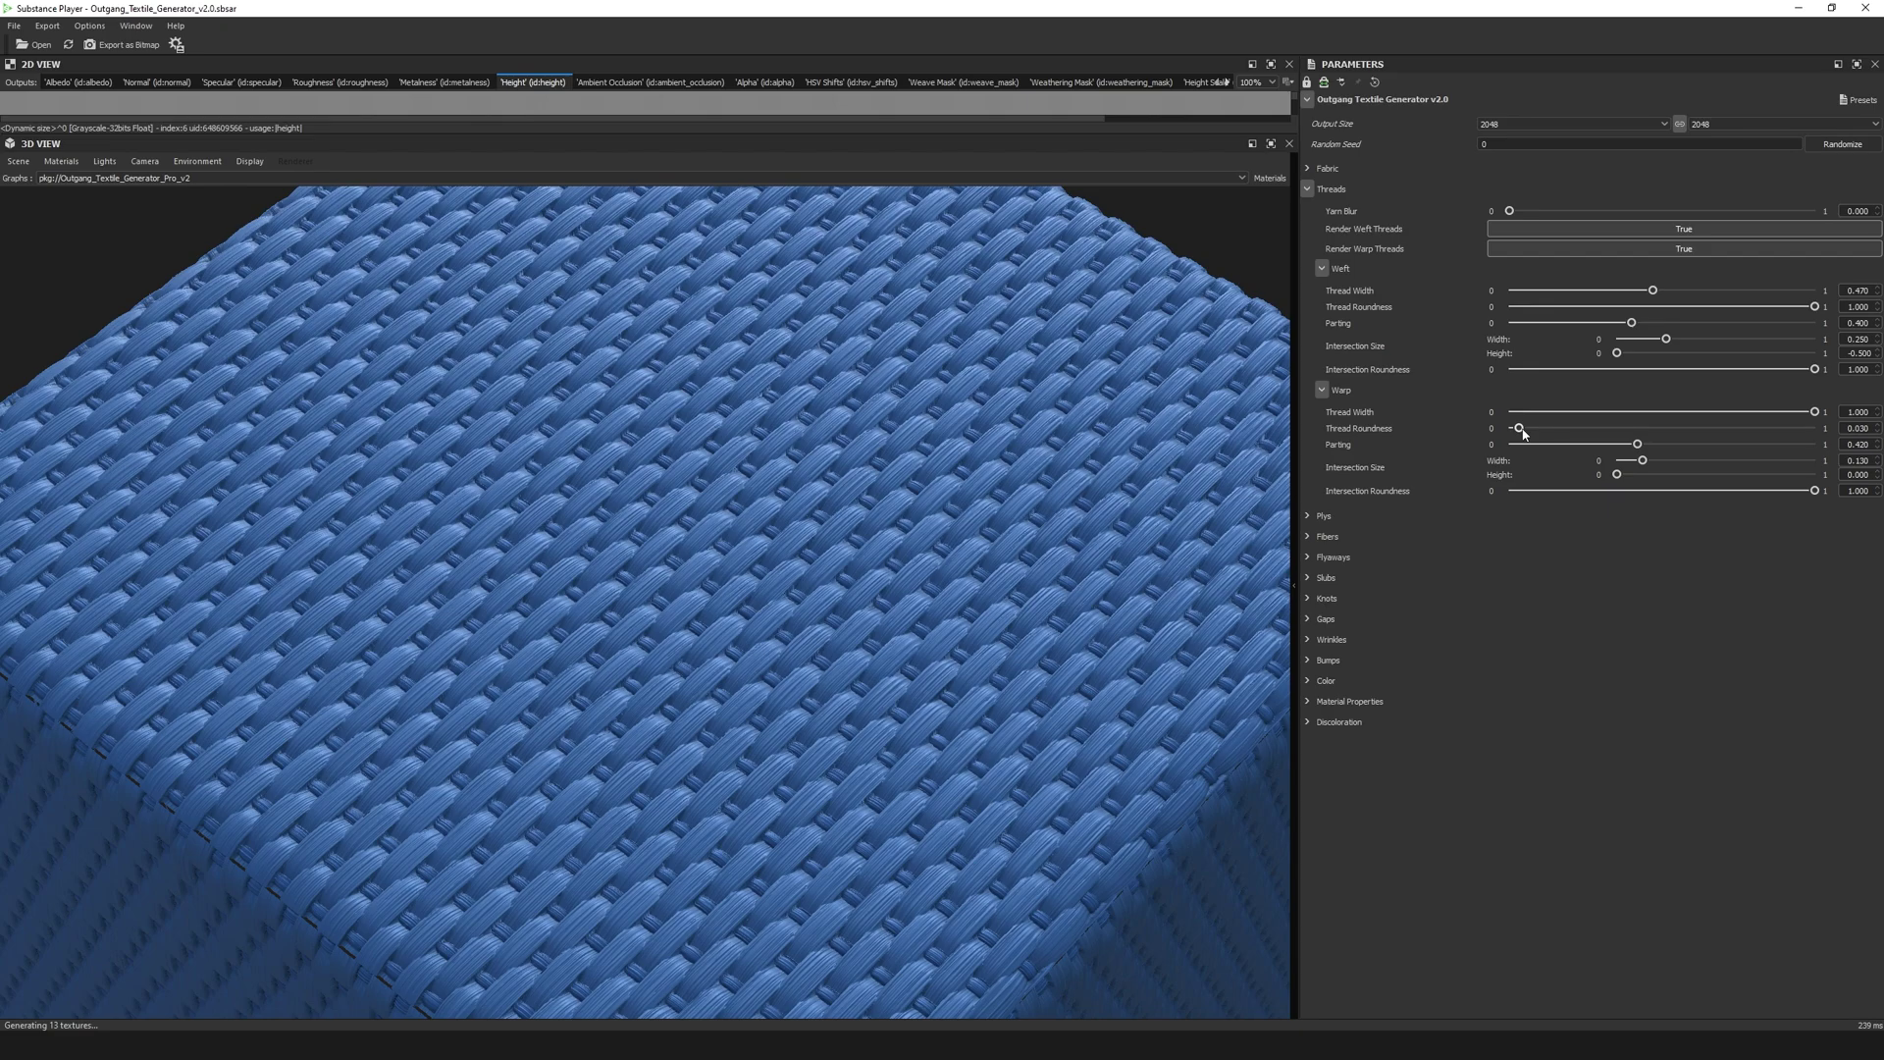
pyautogui.moveTo(1517, 428); pyautogui.dragTo(1734, 428)
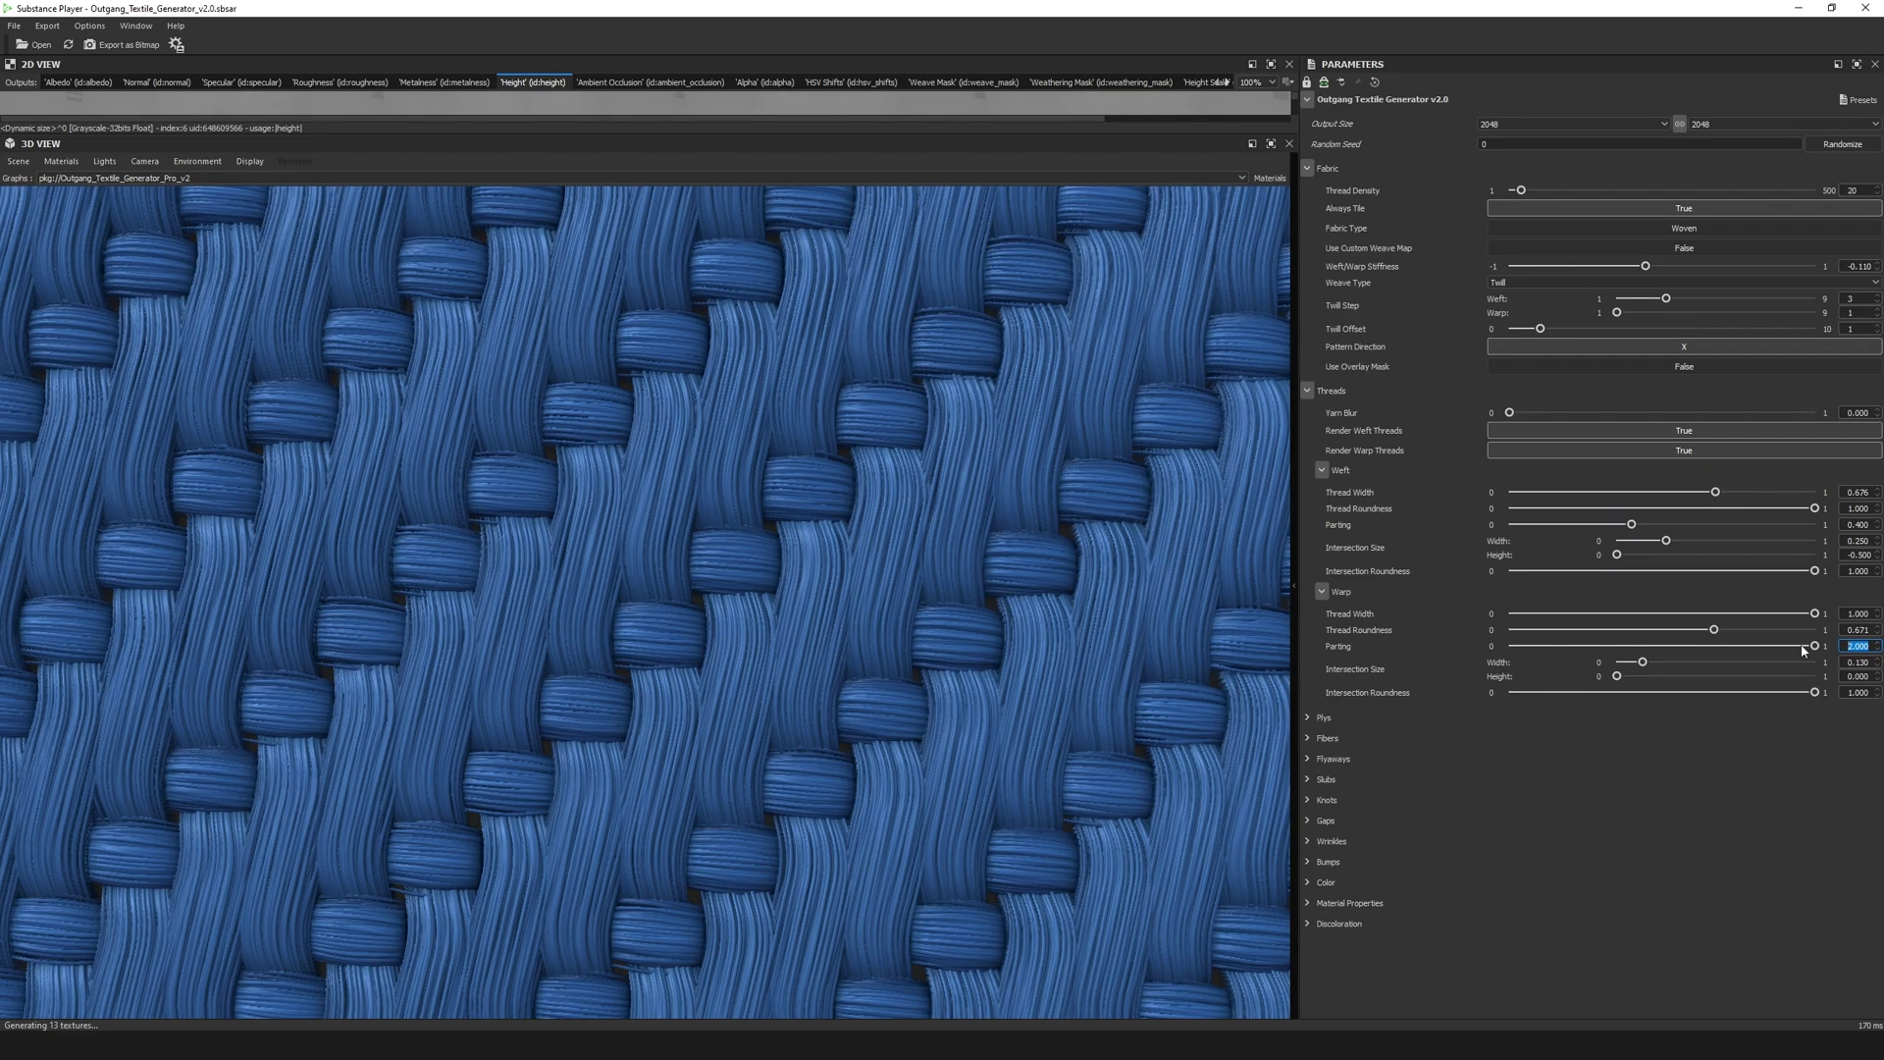
pyautogui.moveTo(1815, 646); pyautogui.dragTo(1740, 646)
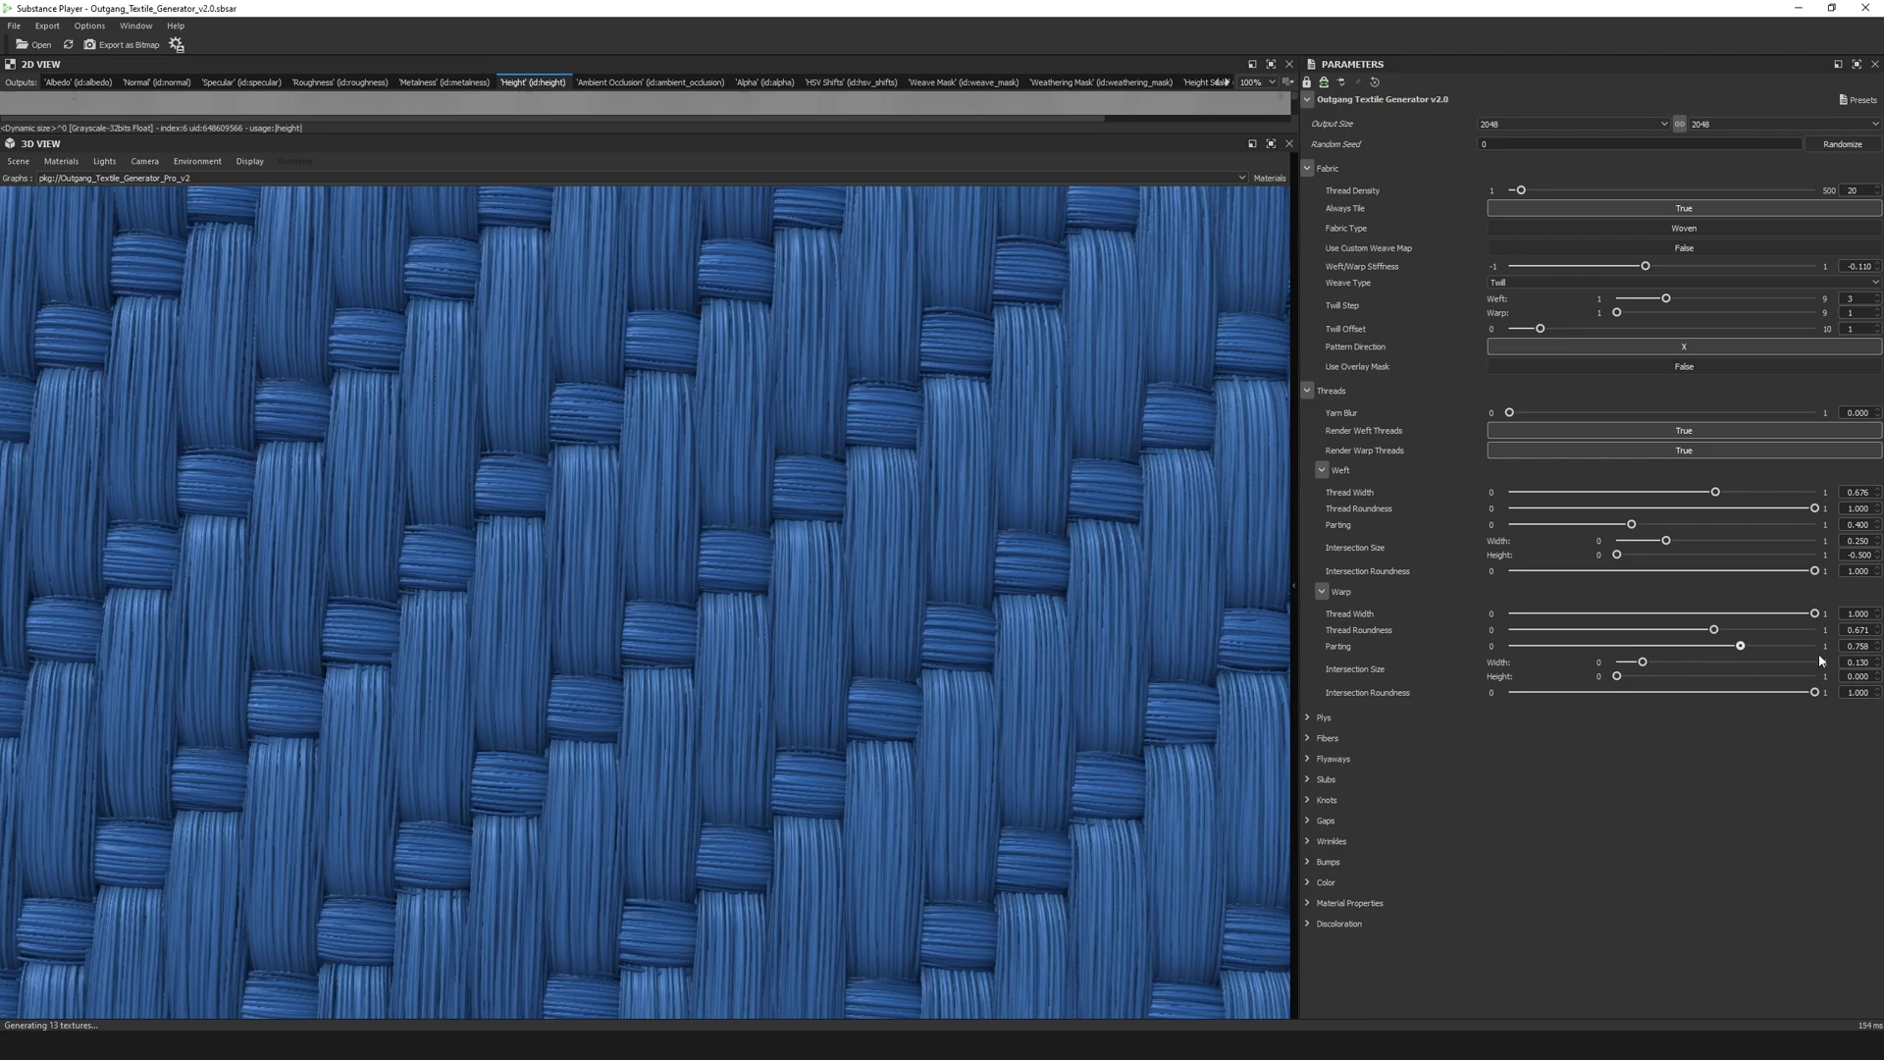
pyautogui.click(1877, 644)
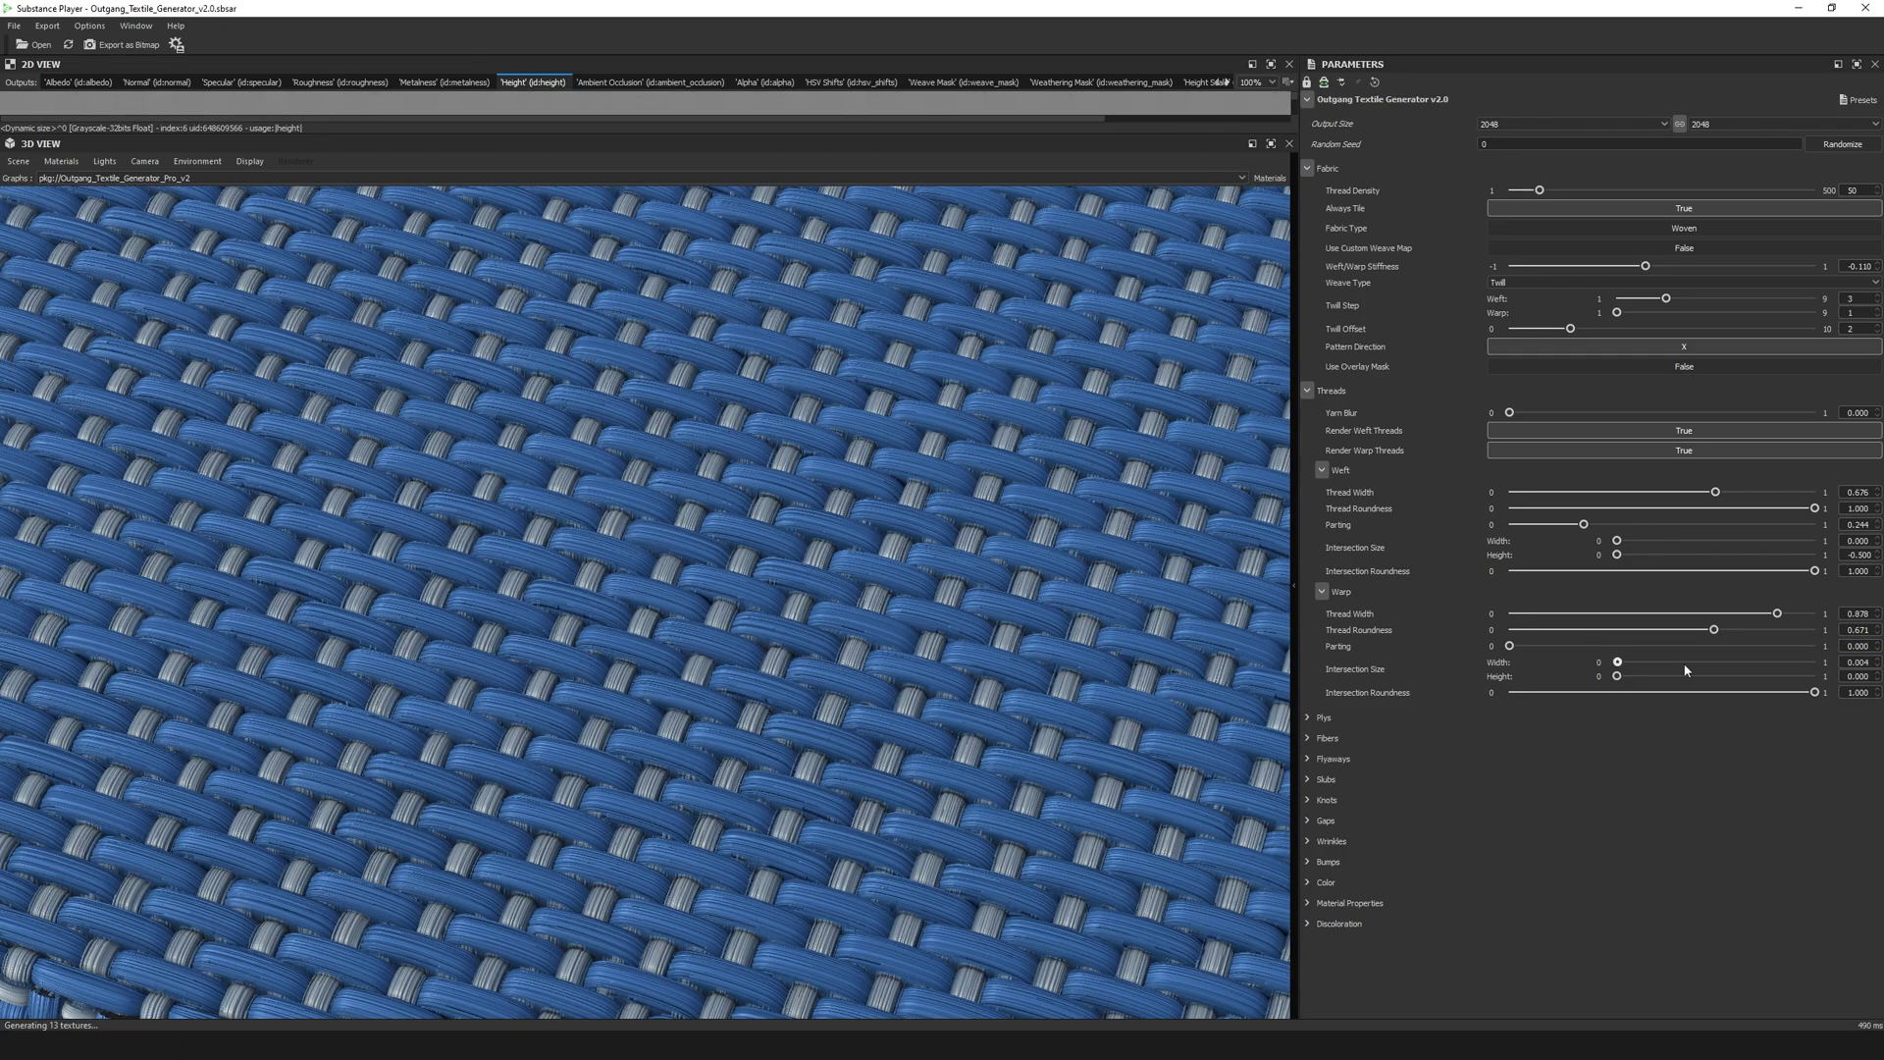
pyautogui.moveTo(1620, 663); pyautogui.dragTo(1784, 663)
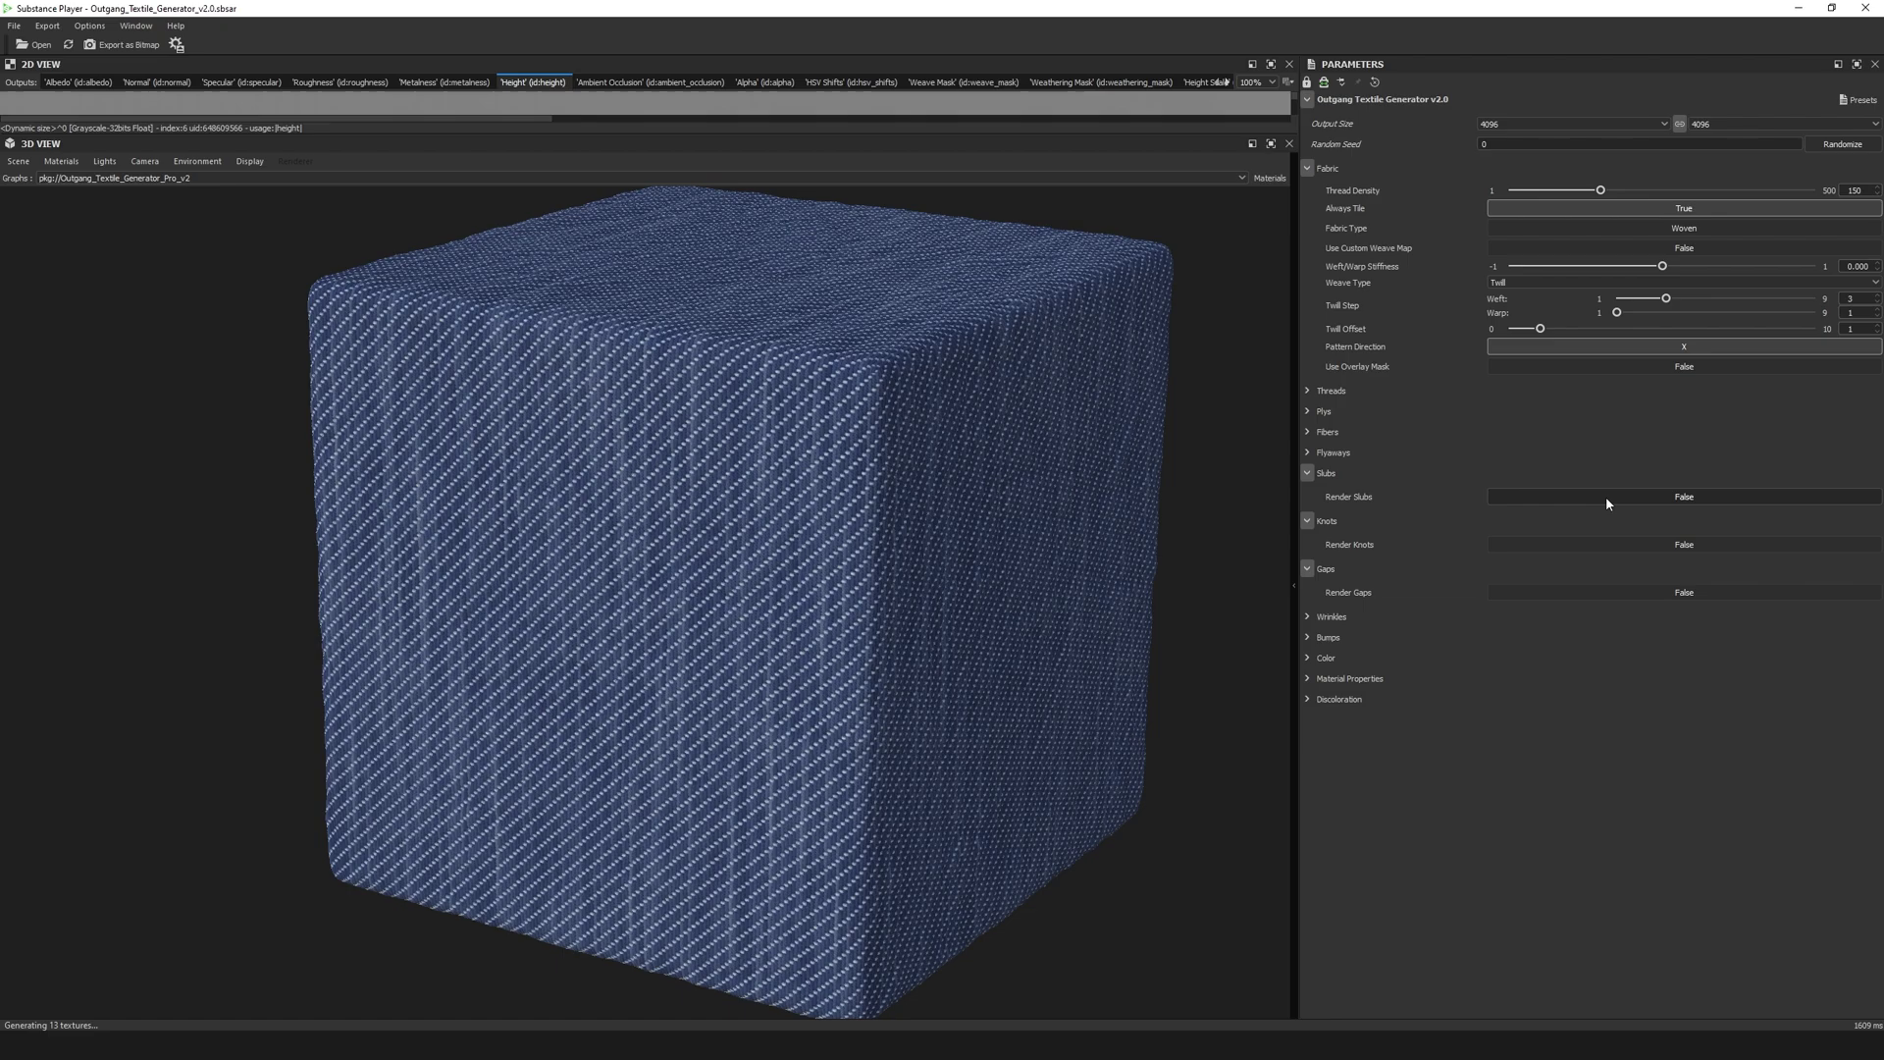
# Preview Render Slubs and Render Knots, switching each off again, then enable Render Gaps.
pyautogui.click(1605, 497)
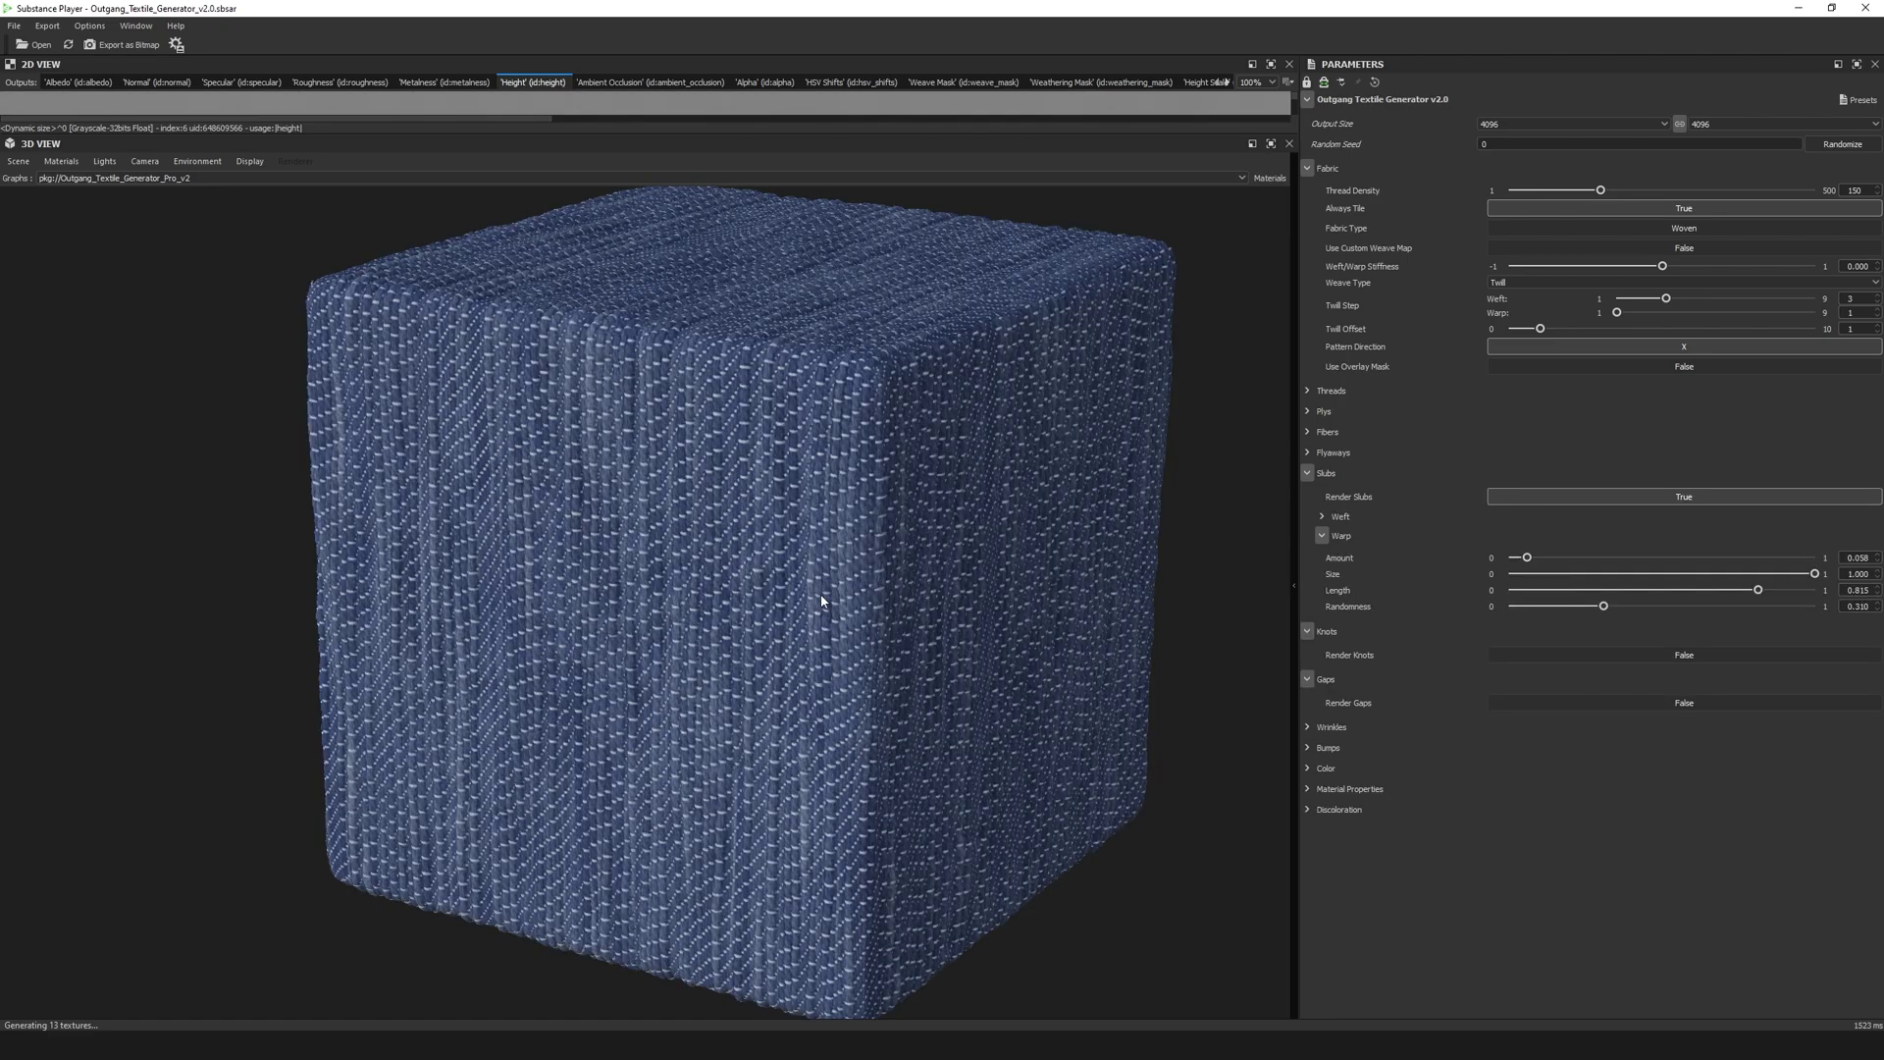
pyautogui.click(1515, 497)
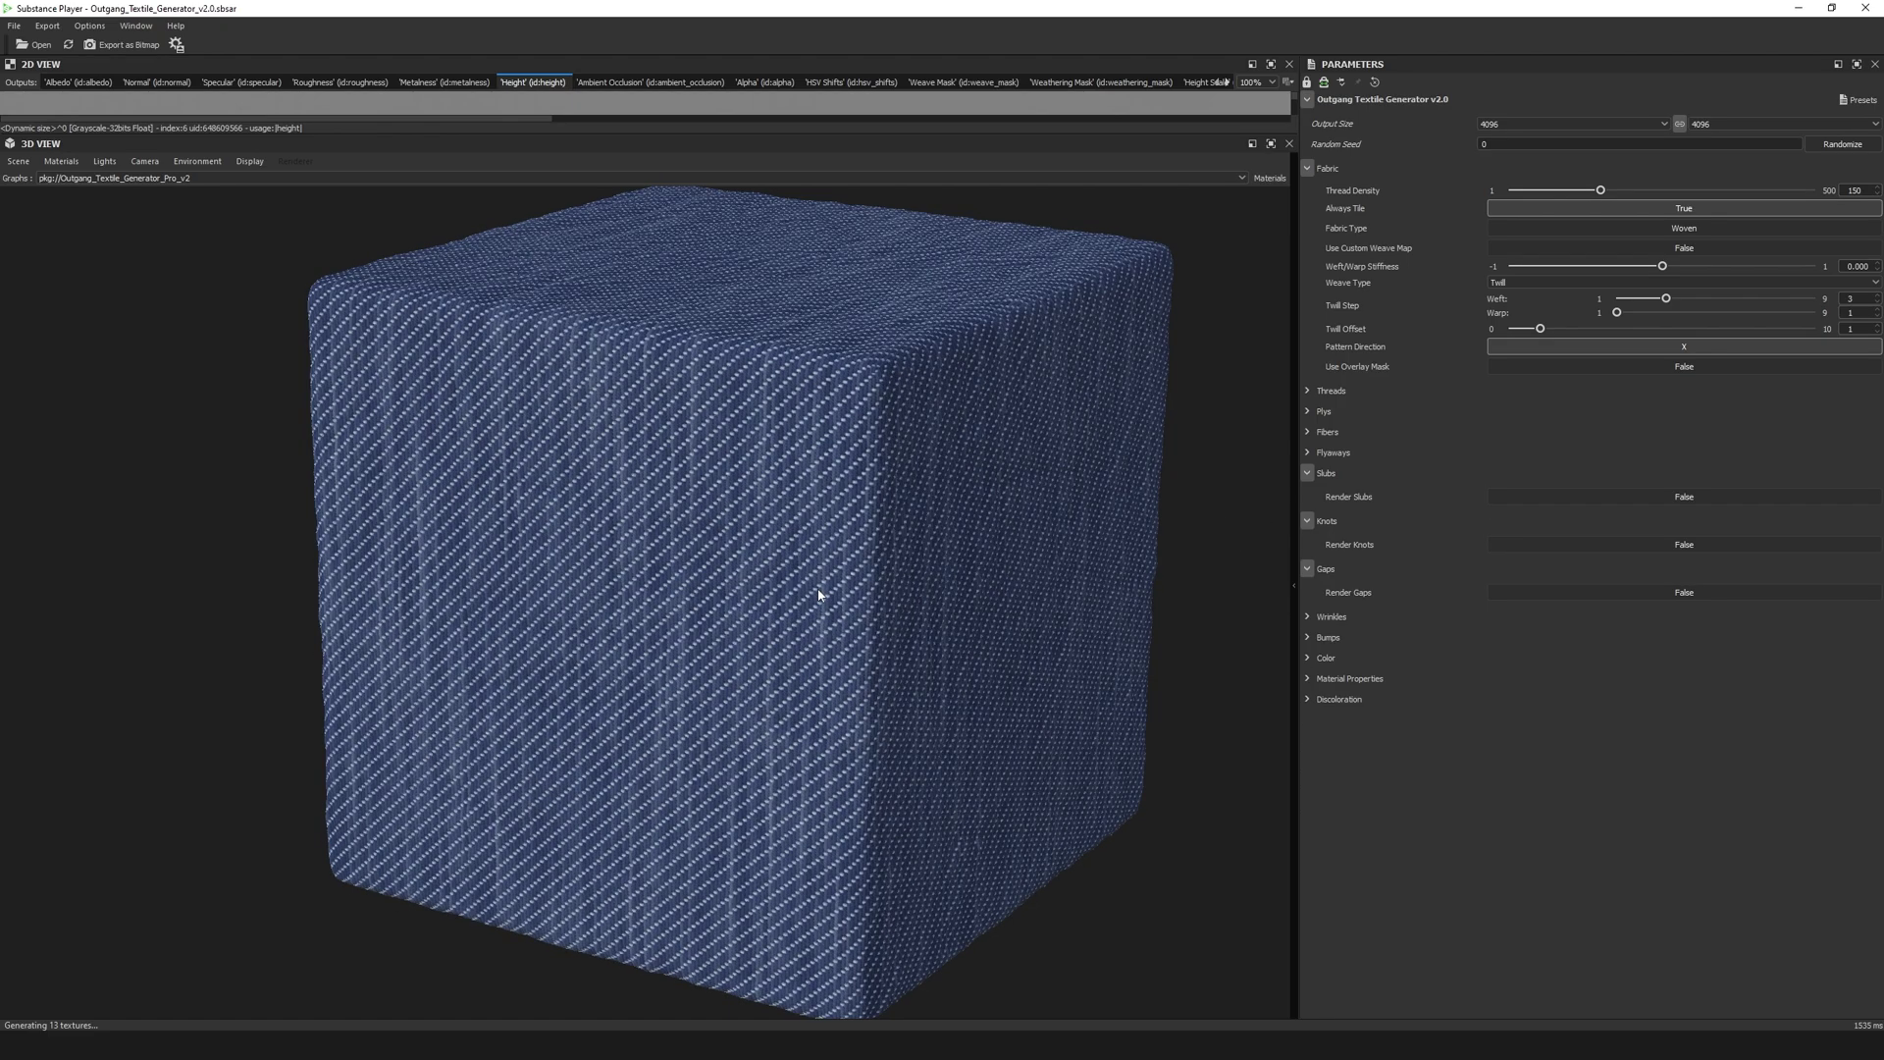
pyautogui.click(1492, 545)
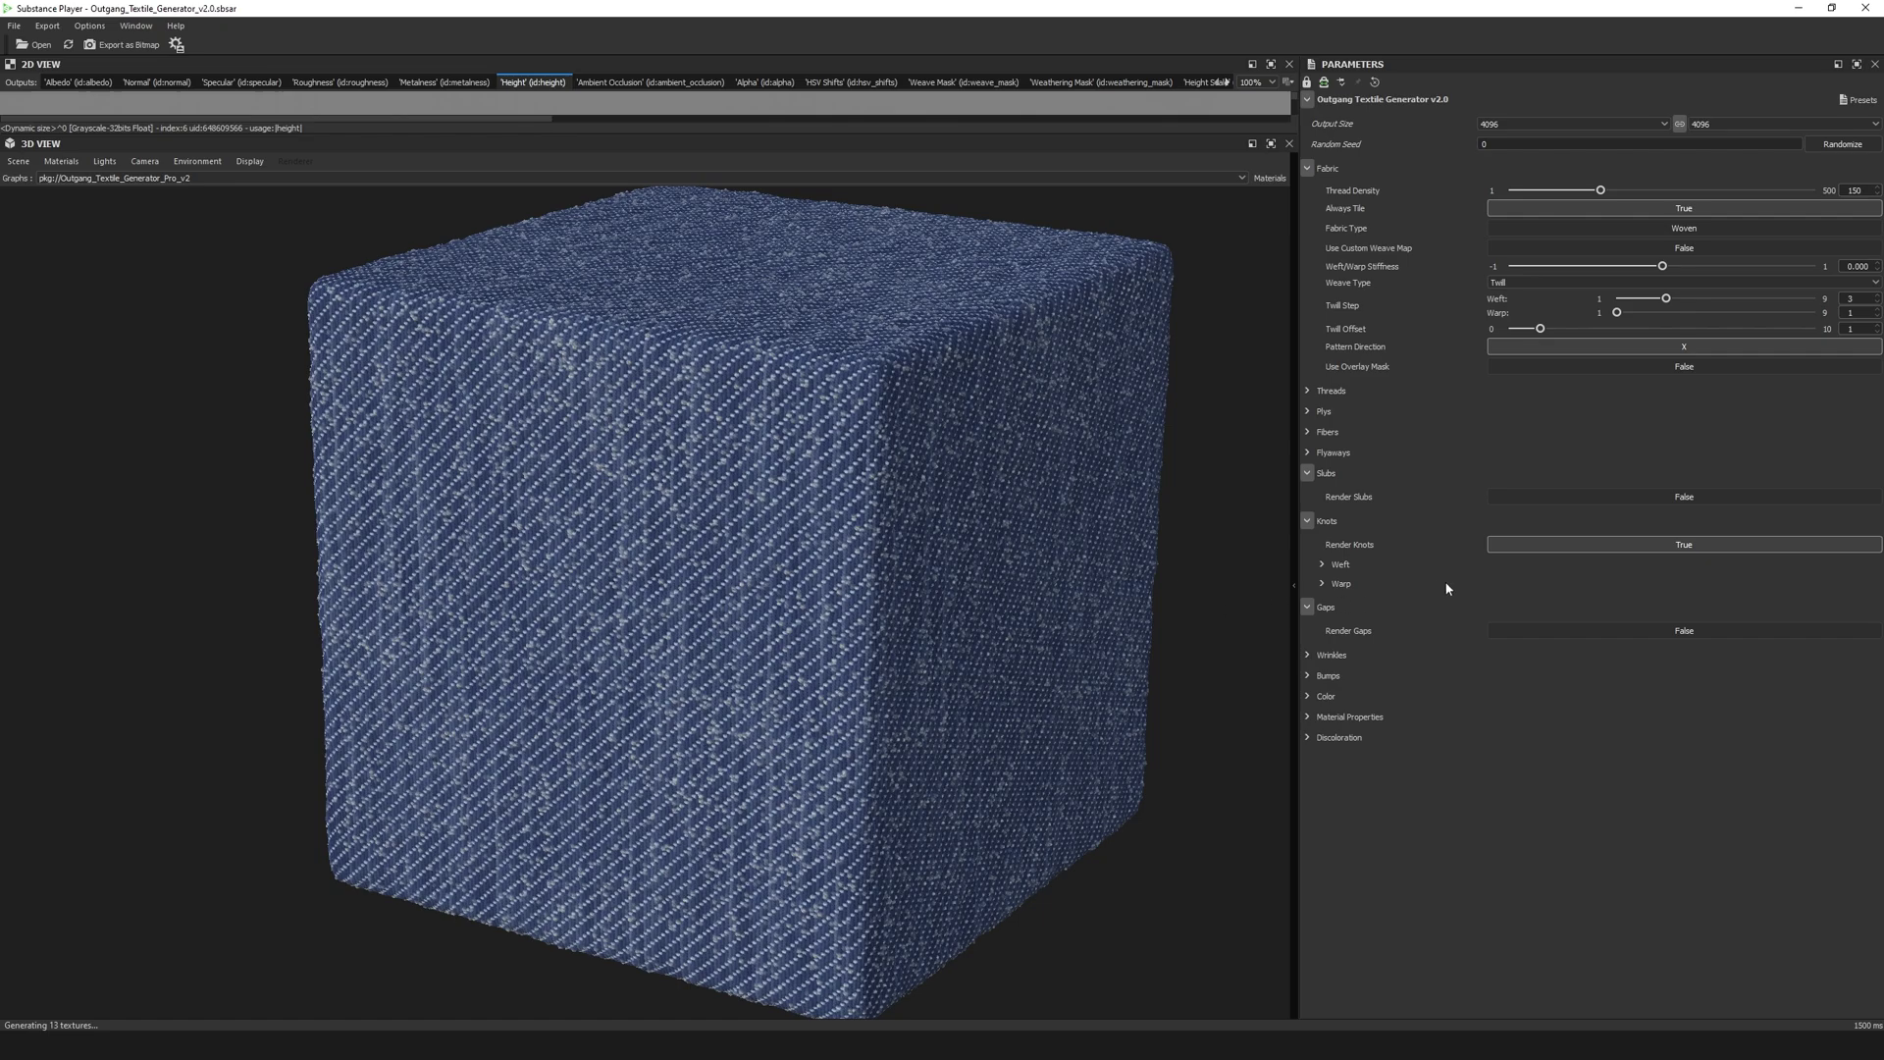
pyautogui.click(1494, 544)
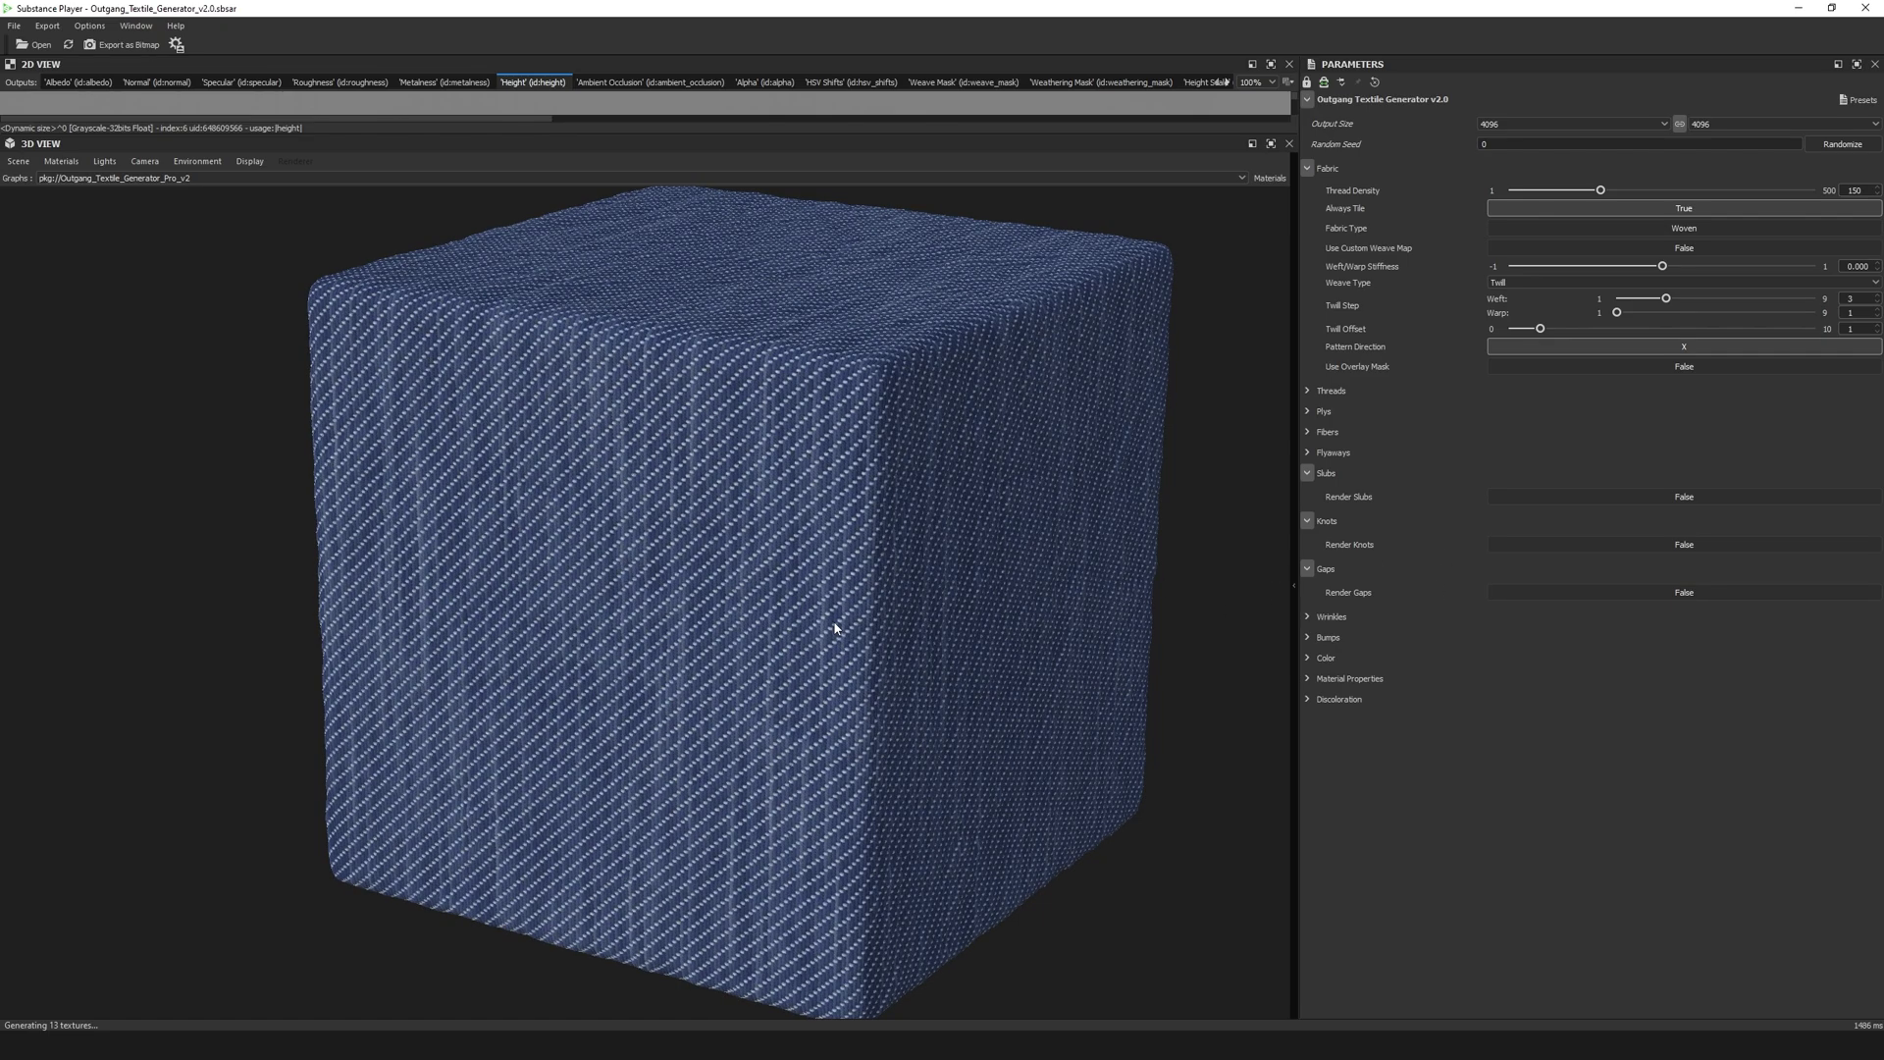
pyautogui.click(1510, 595)
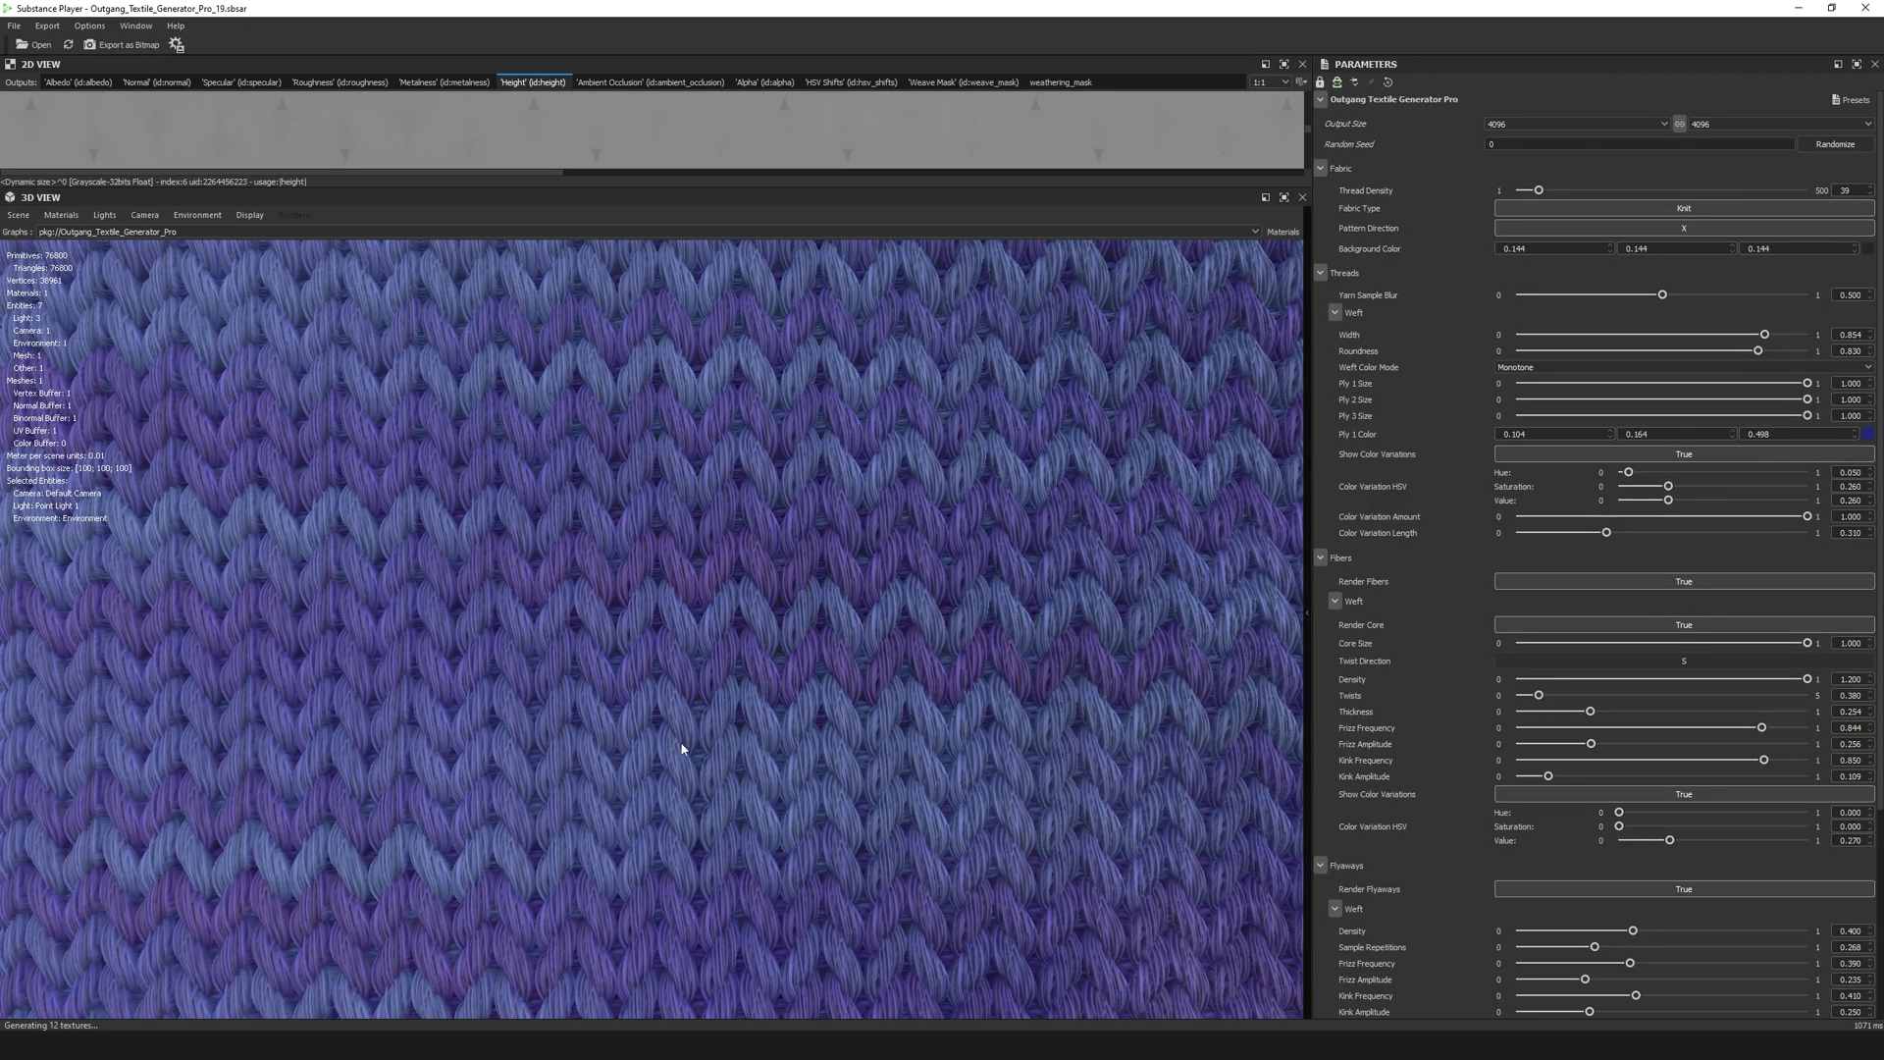
# Pan across the purple knit fabric and bring up the presets list.
pyautogui.moveTo(686, 749); pyautogui.dragTo(623, 821)
pyautogui.scroll(-5, 645, 741)
pyautogui.scroll(5, 622, 822)
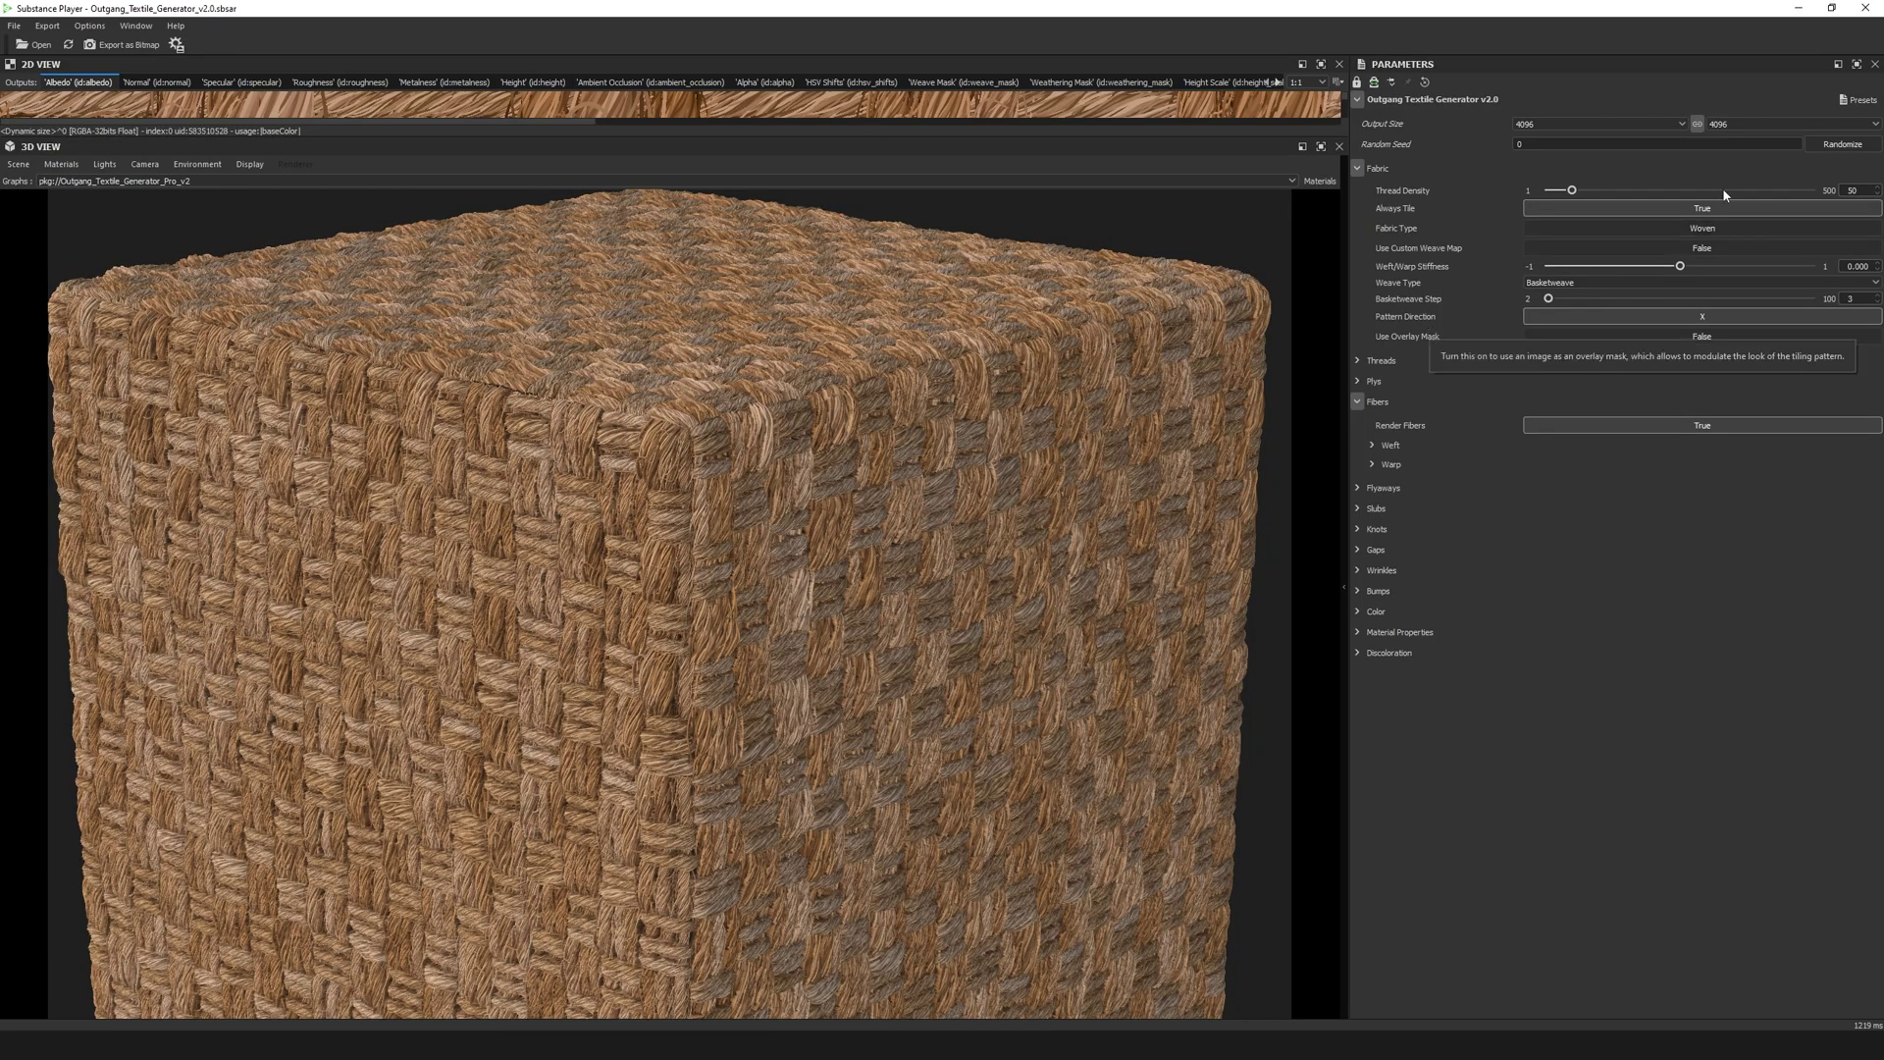
pyautogui.click(1858, 101)
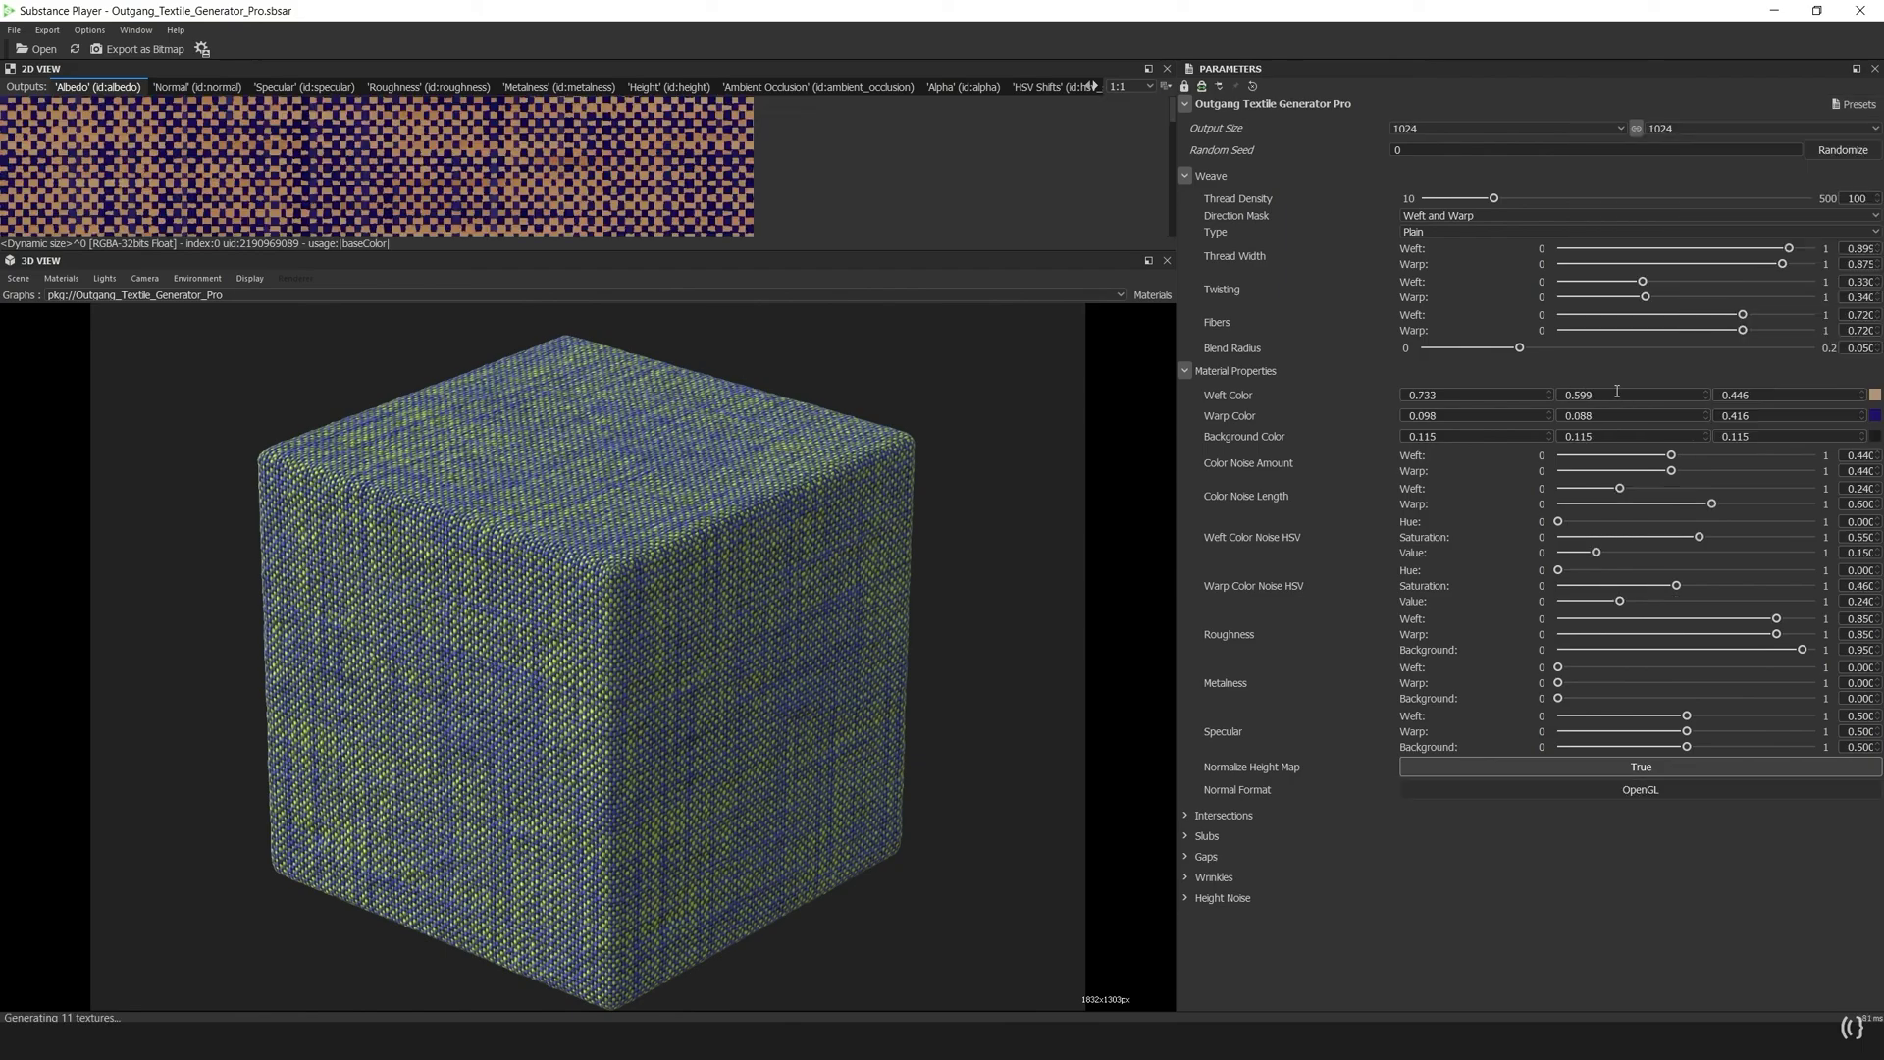
# Open the Export as Bitmap settings and turn the cube to face the fabric.
pyautogui.click(137, 49)
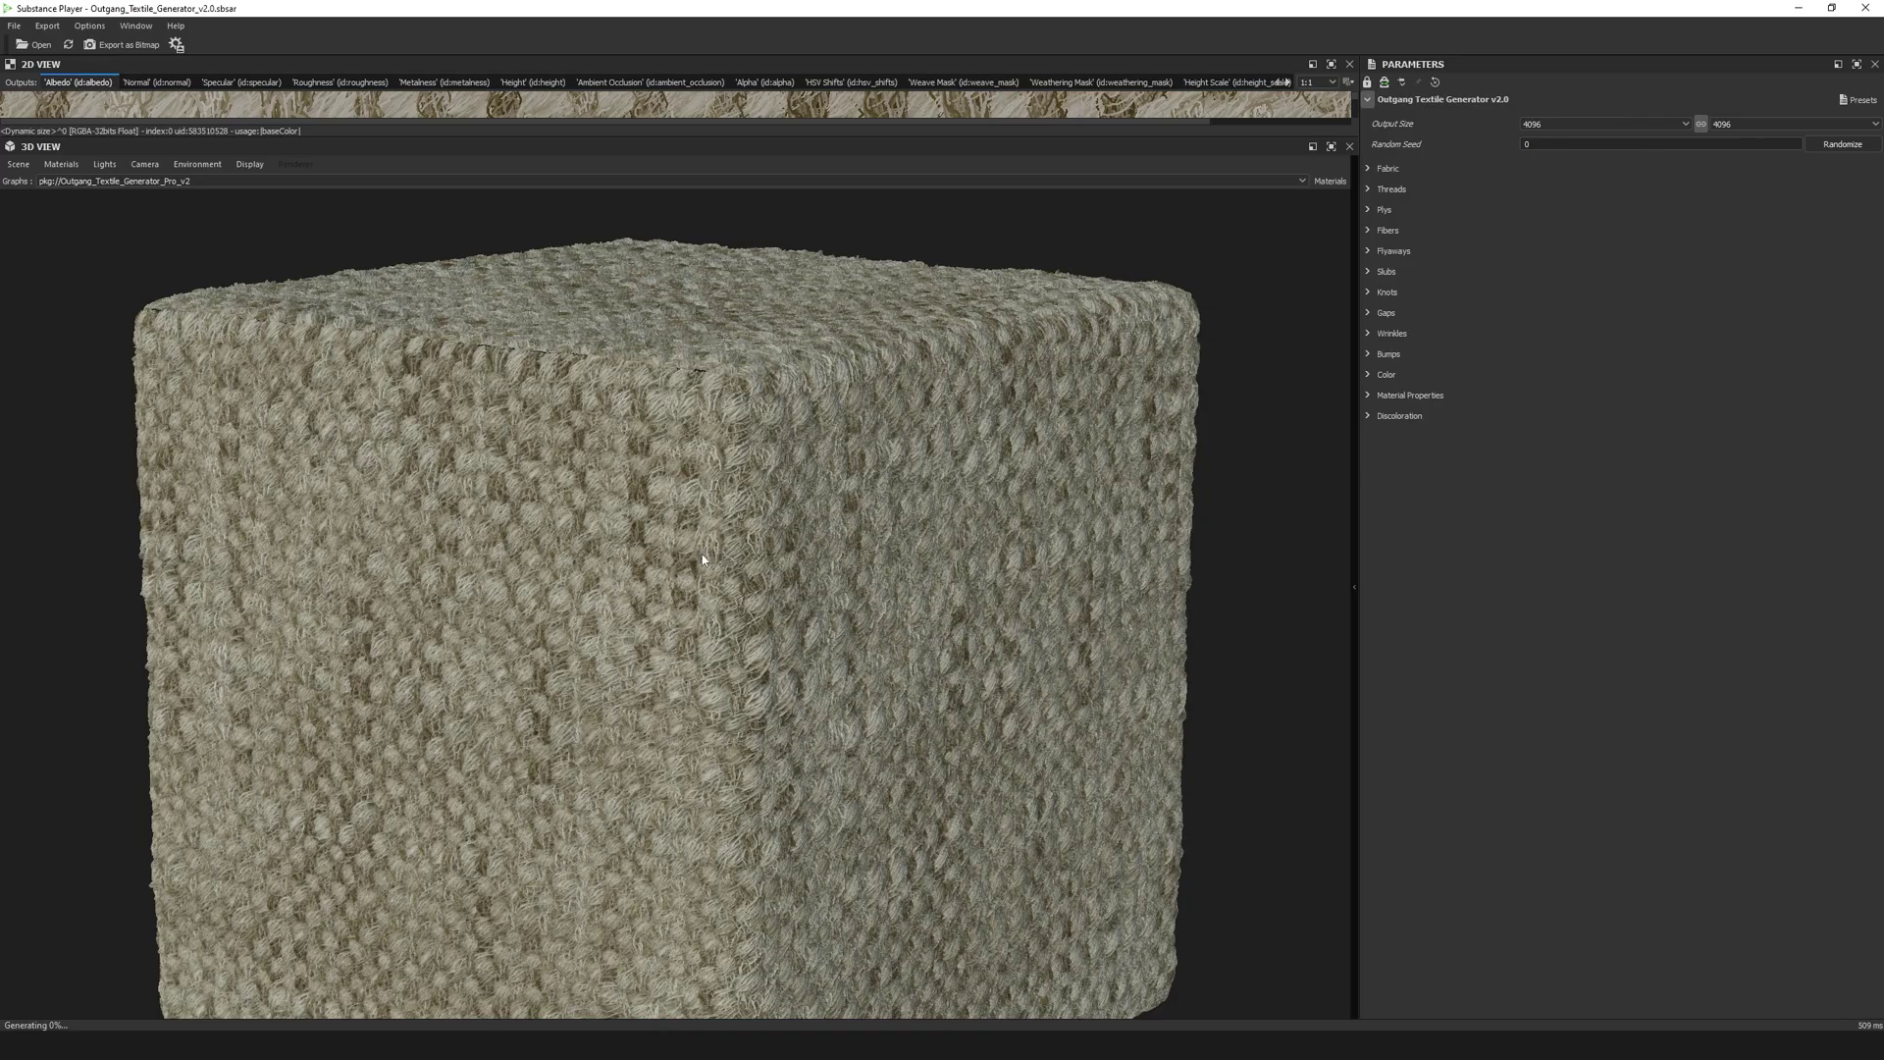
pyautogui.moveTo(636, 581); pyautogui.dragTo(694, 559)
pyautogui.scroll(6, 694, 560)
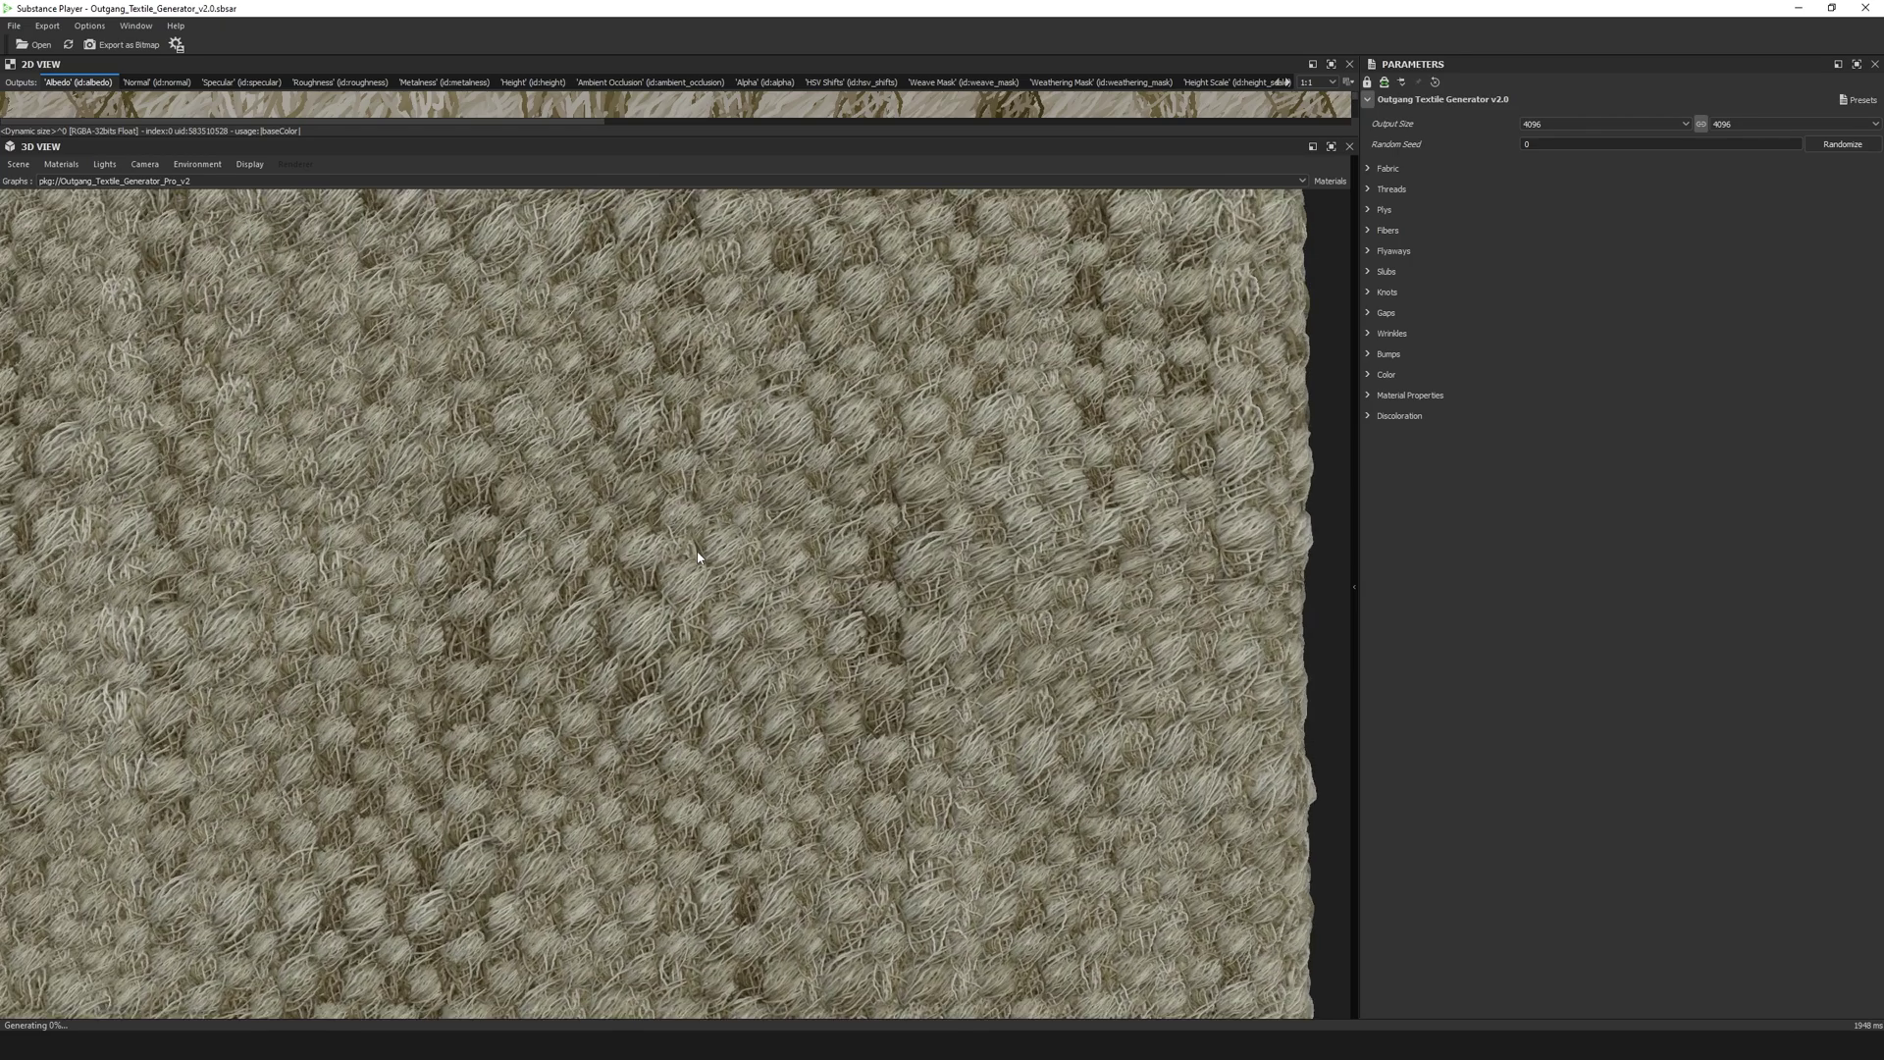
# Zoom, orbit and relight the beige fabric cube, then show the Albedo map in the 2D view.
pyautogui.scroll(-5, 714, 563)
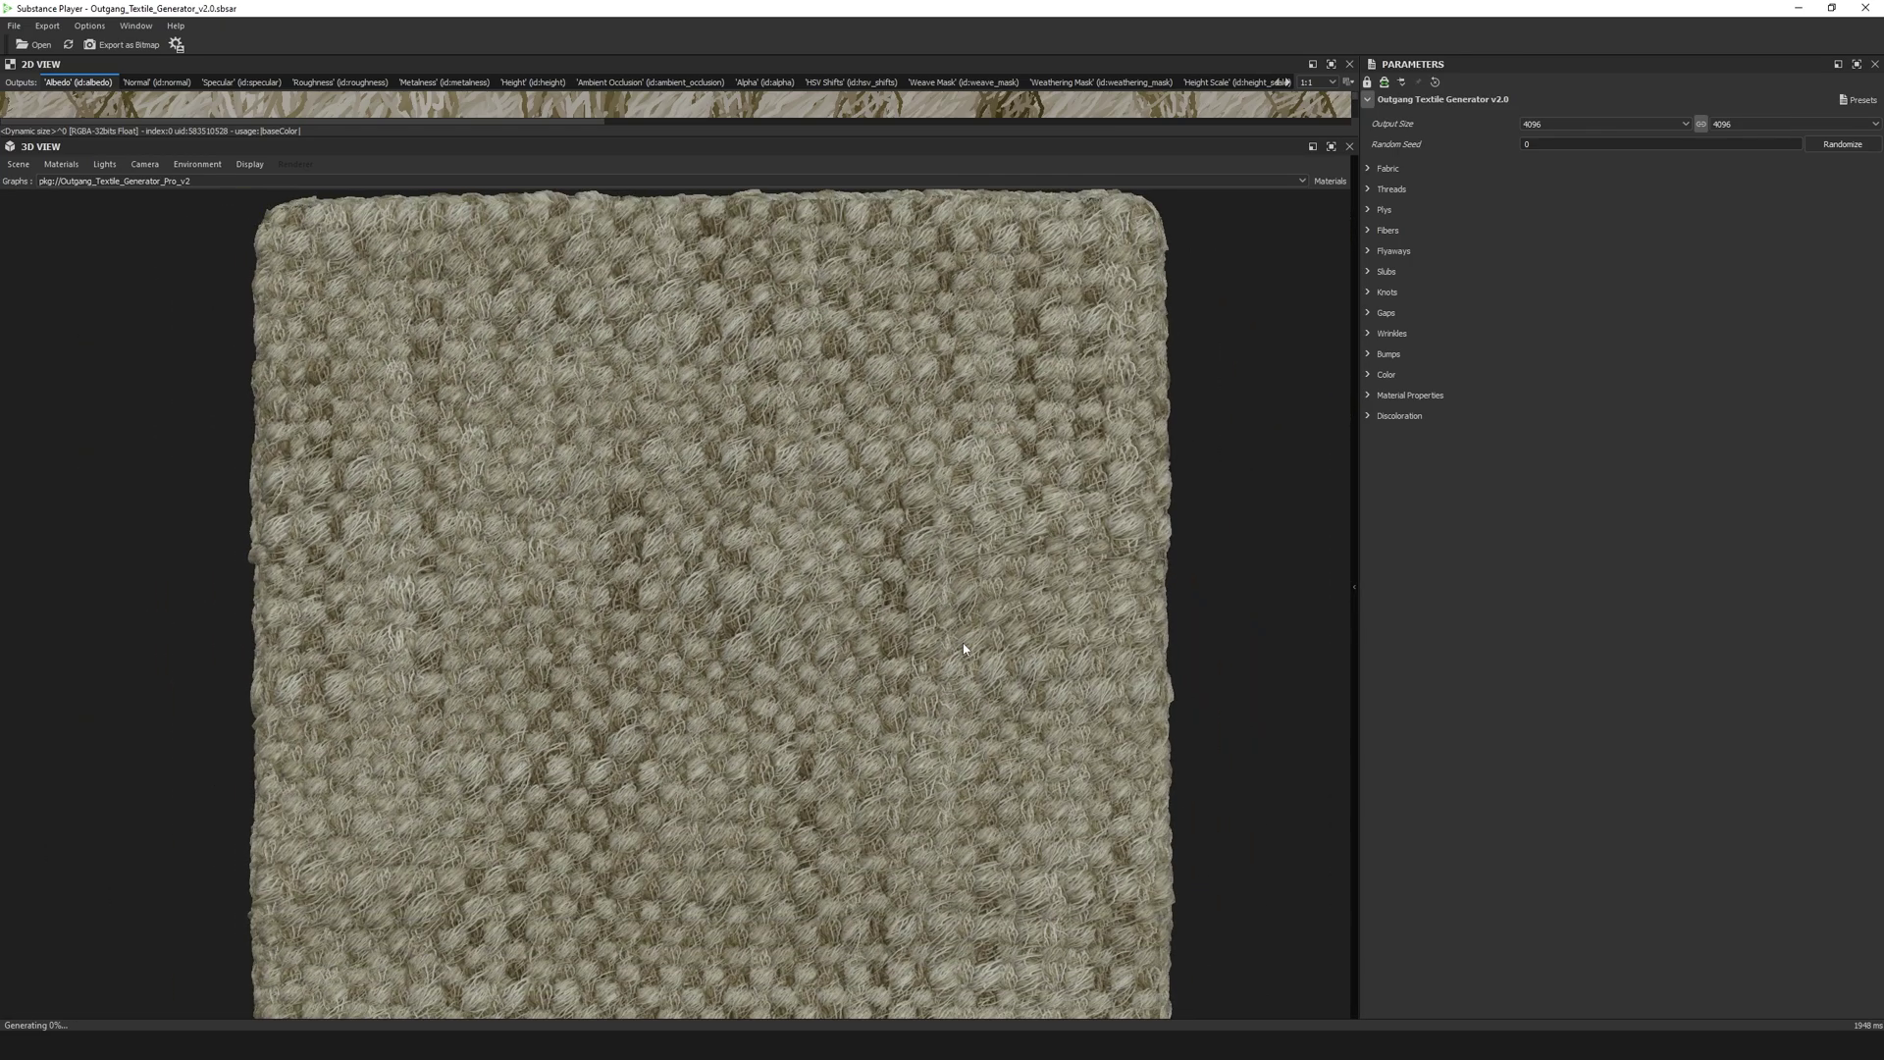
pyautogui.keyDown('shift'); pyautogui.moveTo(962, 644); pyautogui.dragTo(694, 631, button='right'); pyautogui.keyUp('shift')
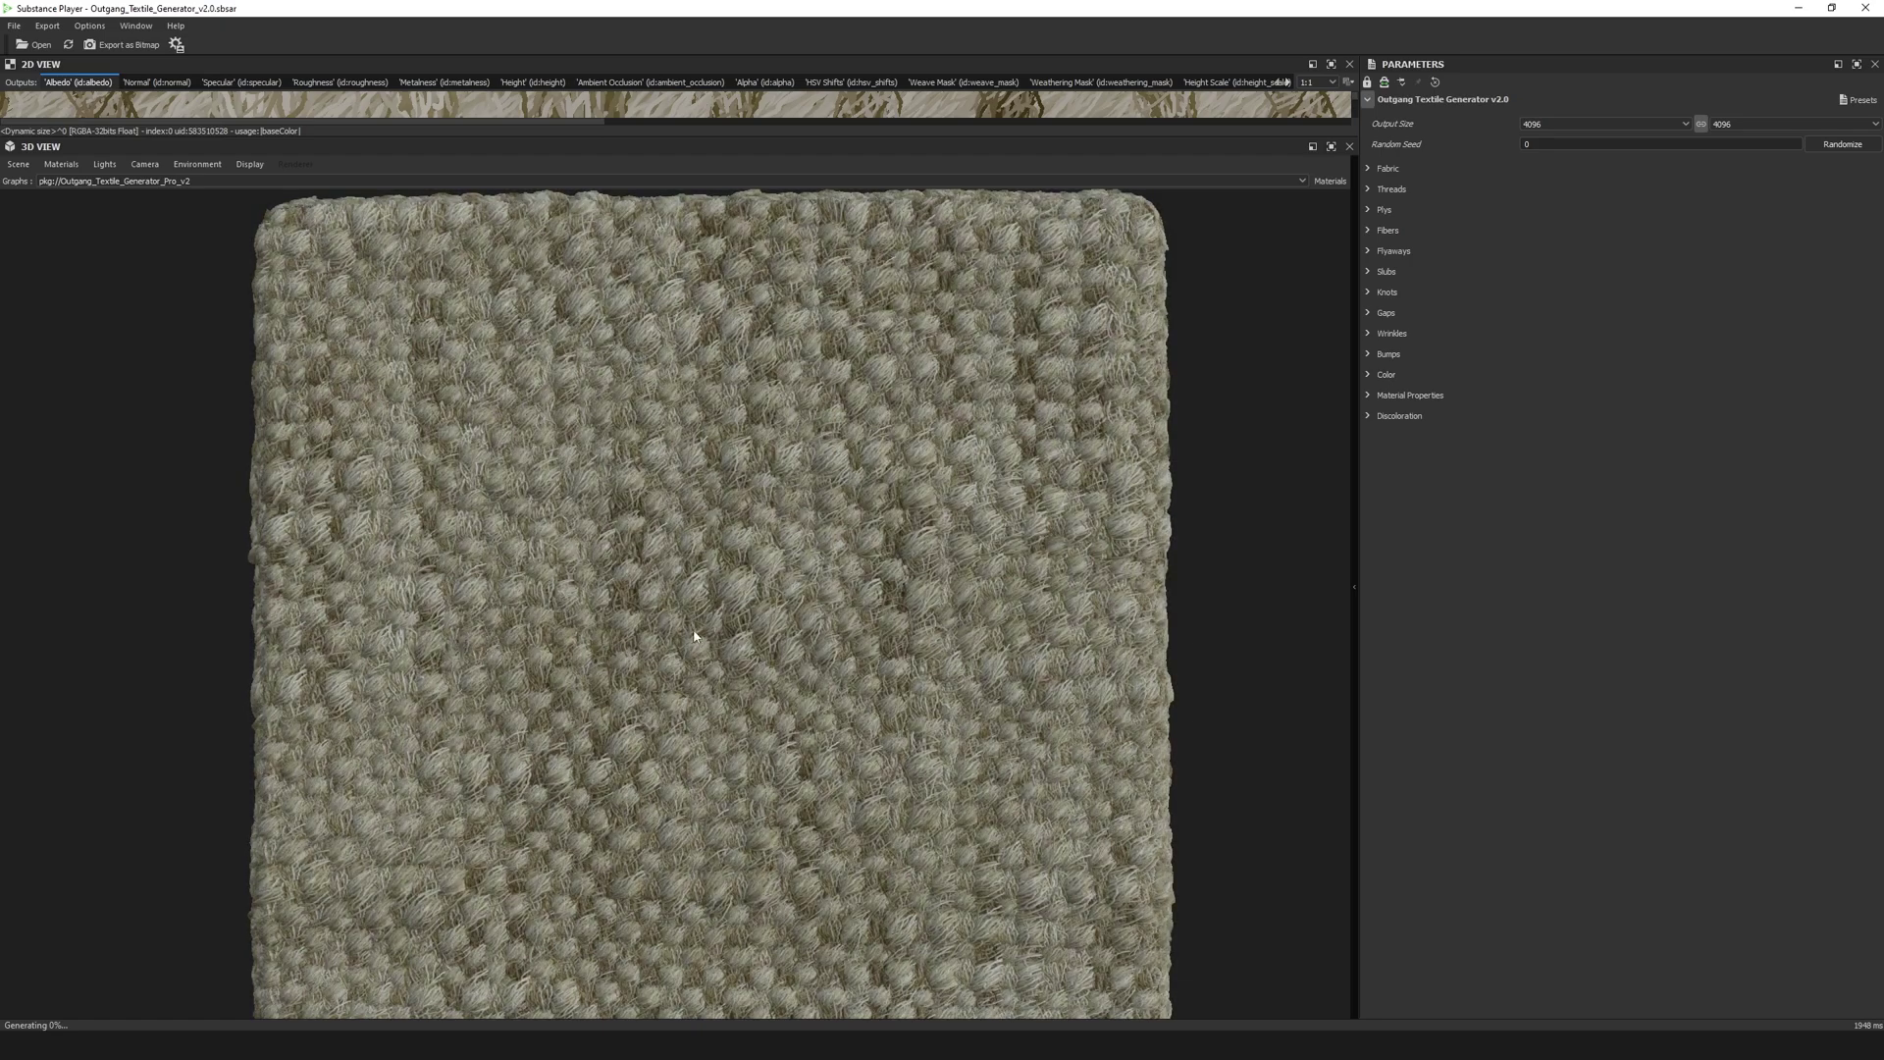
pyautogui.scroll(2, 707, 652)
pyautogui.moveTo(694, 651); pyautogui.dragTo(695, 668)
pyautogui.scroll(5, 717, 662)
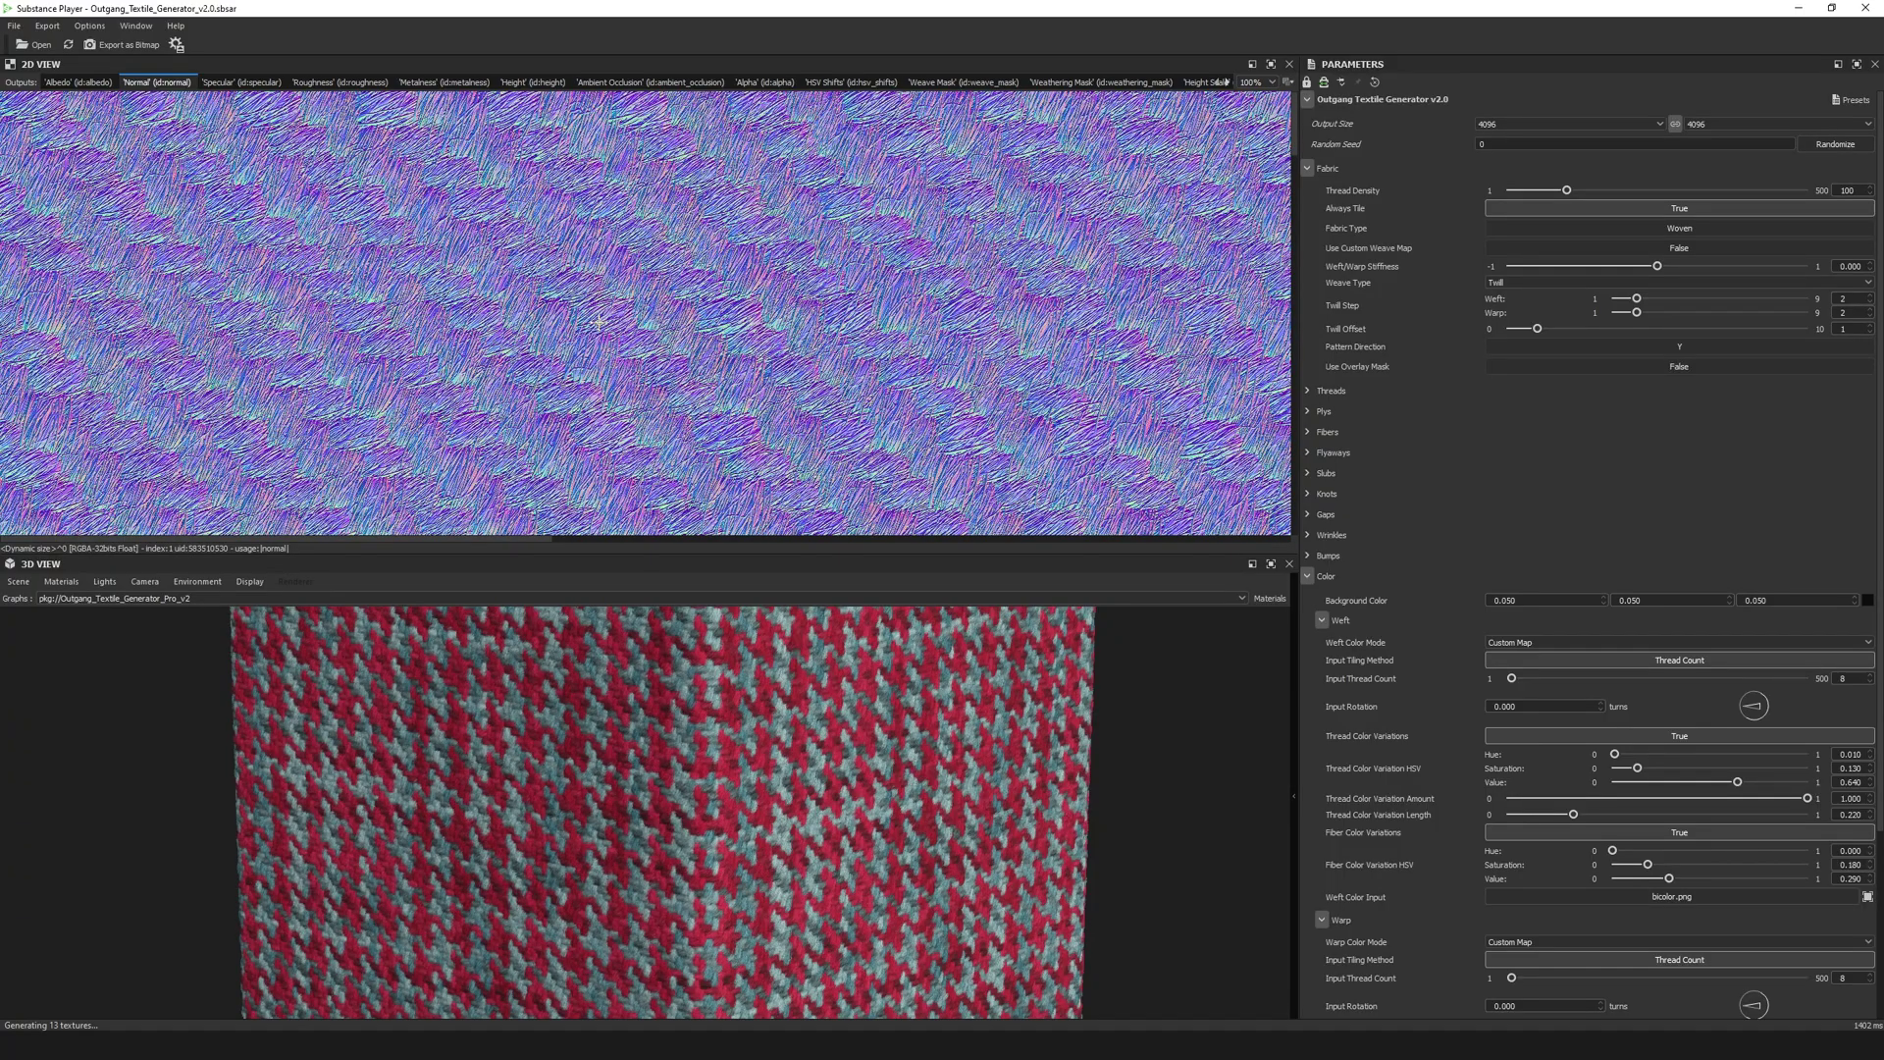
pyautogui.click(76, 82)
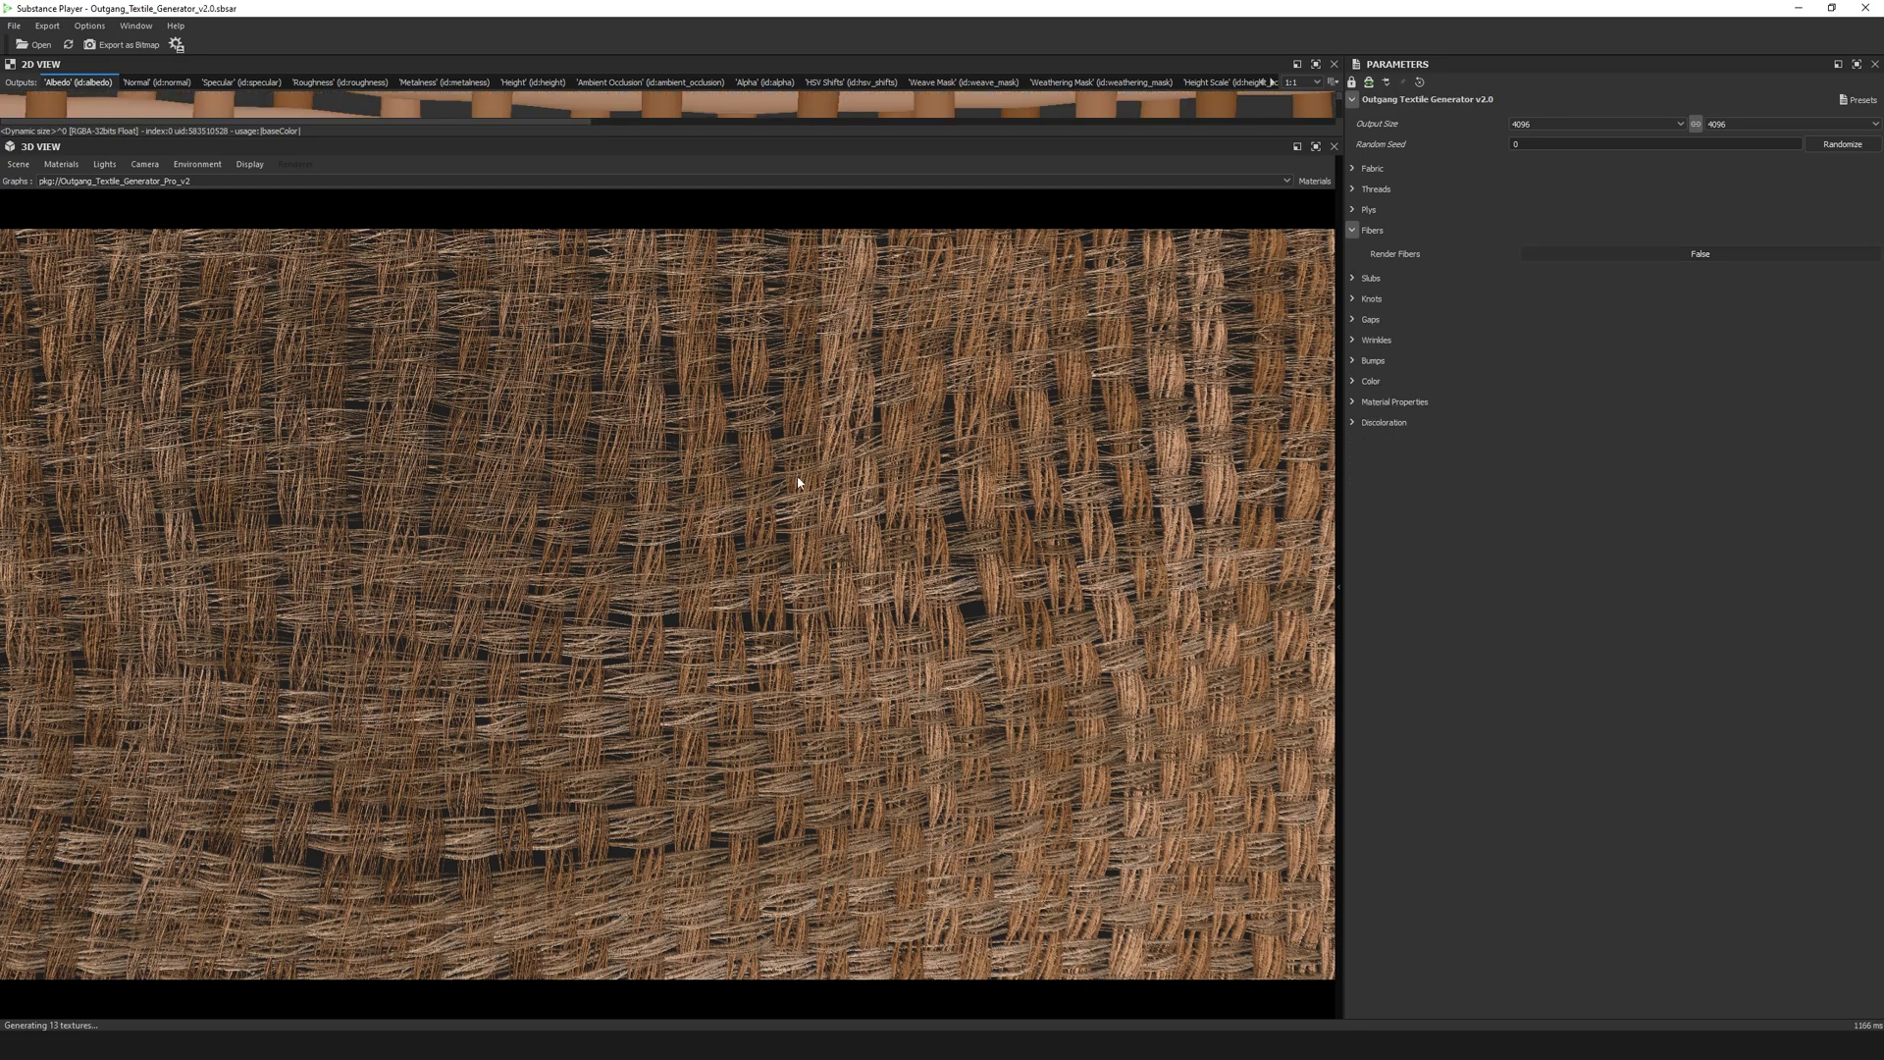